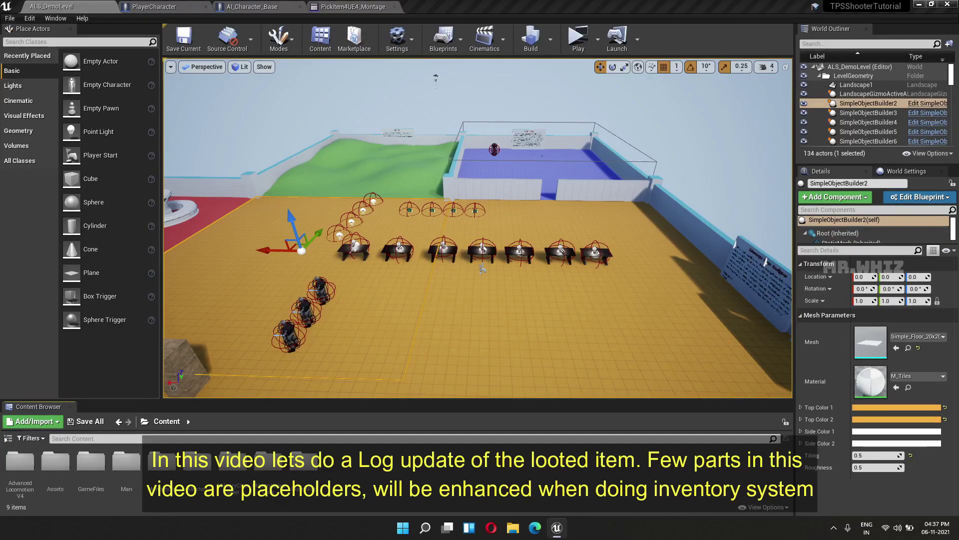
Review PlayerCharacter's Loot Graph from the Sequence and Montage Play nodes to the Delay and movement-mode nodes
click(168, 9)
mouse_move(483, 308)
right_down()
mouse_move(628, 268)
mouse_move(325, 268)
right_up()
scroll(568, 332, down, 2)
scroll(721, 278, down, 3)
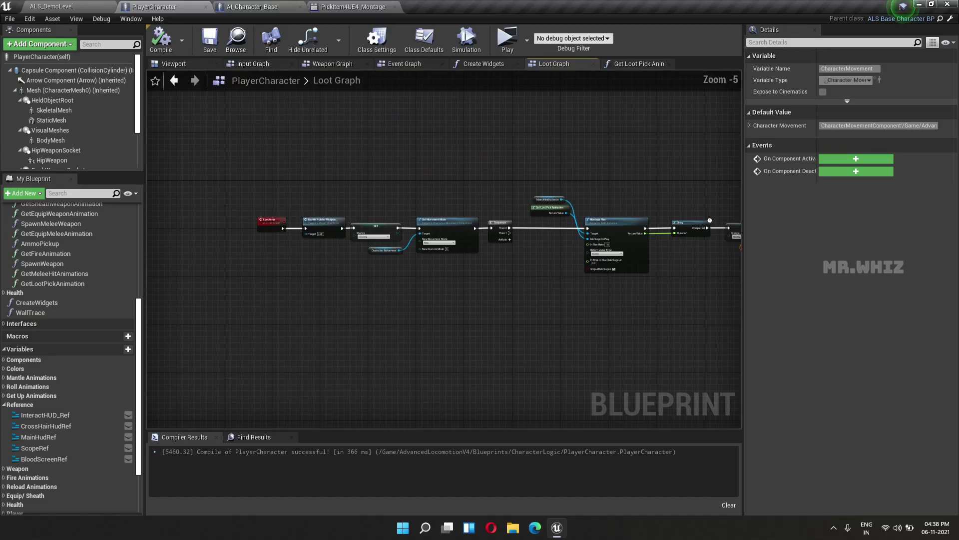
right_drag(721, 277, 531, 283)
scroll(531, 285, up, 1)
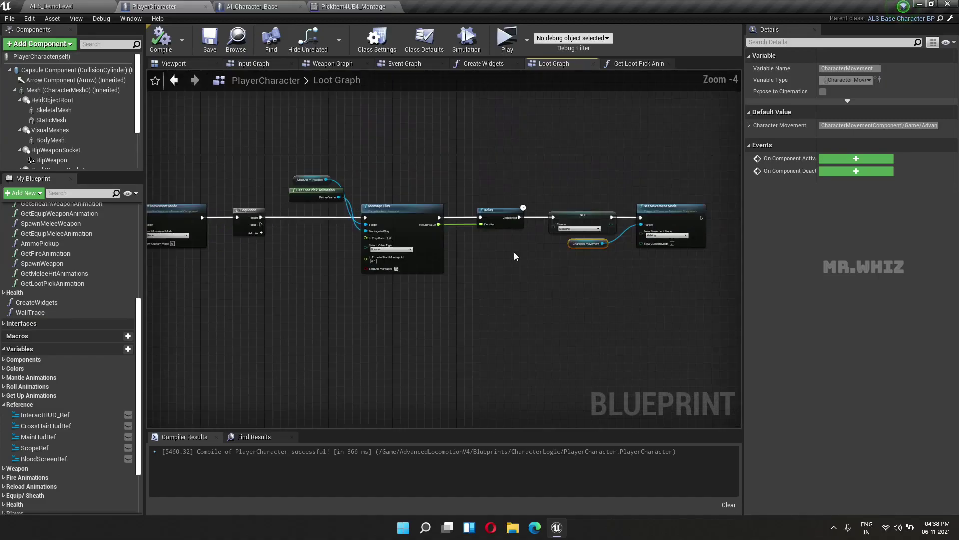
Check the Set Collision Enabled node in AI_Character_Base's Damage Graph, then return to the LootItems chain
click(253, 6)
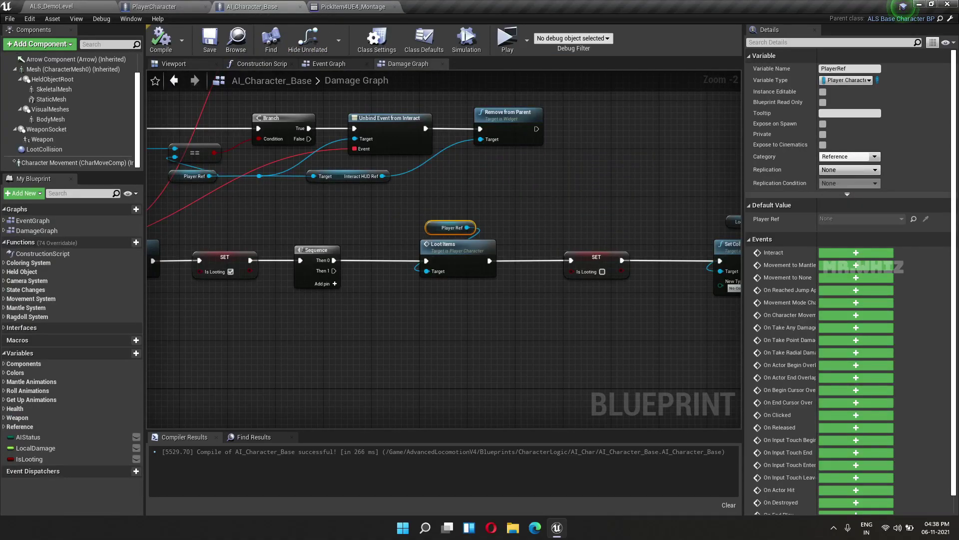
mouse_move(429, 318)
right_down()
mouse_move(344, 289)
mouse_move(359, 276)
right_up()
scroll(344, 289, up, 1)
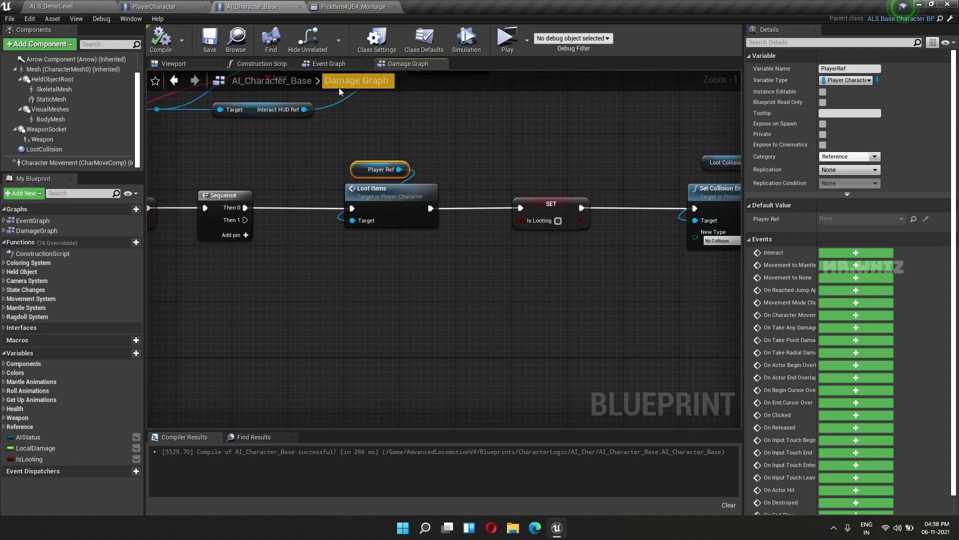
click(181, 5)
right_drag(297, 233, 583, 173)
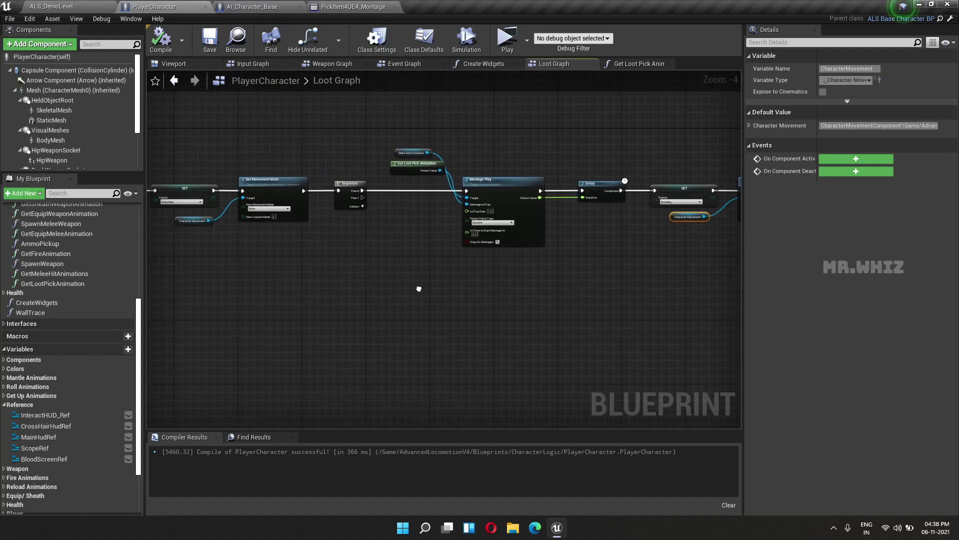
Add a Custom Event named ProcessLoot beneath the LootItems chain in the Loot Graph
right_click(279, 280)
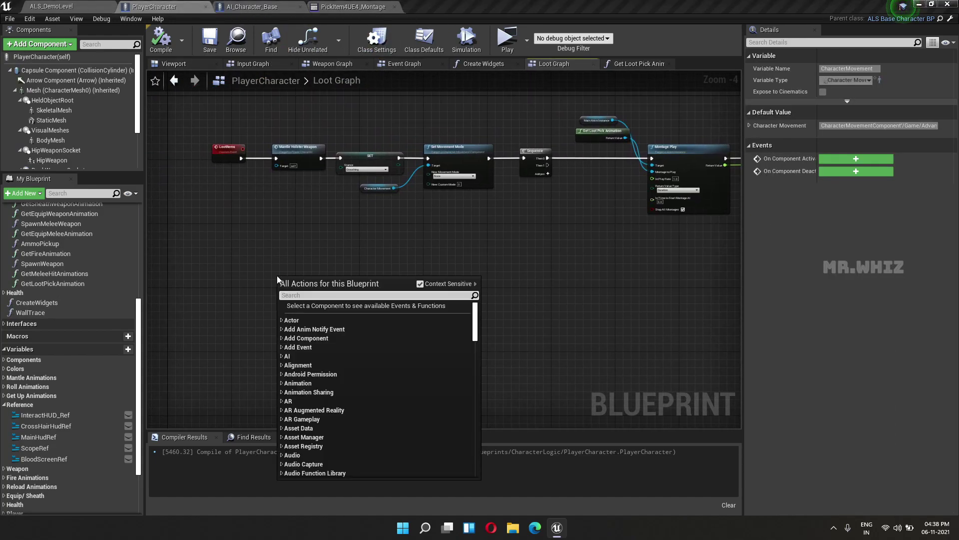
text(customeven)
key(Return)
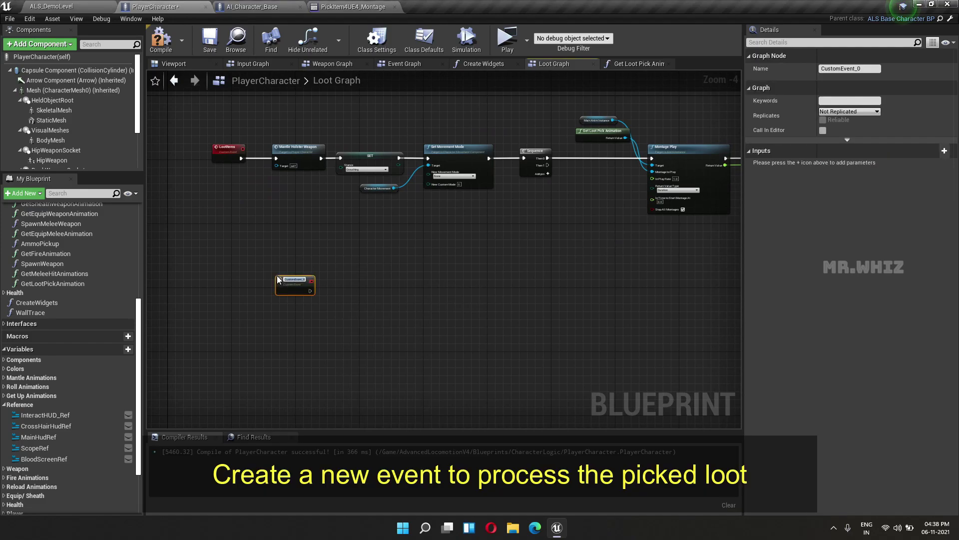
text(Pi)
text(Loot)
key(Return)
scroll(278, 280, up, 4)
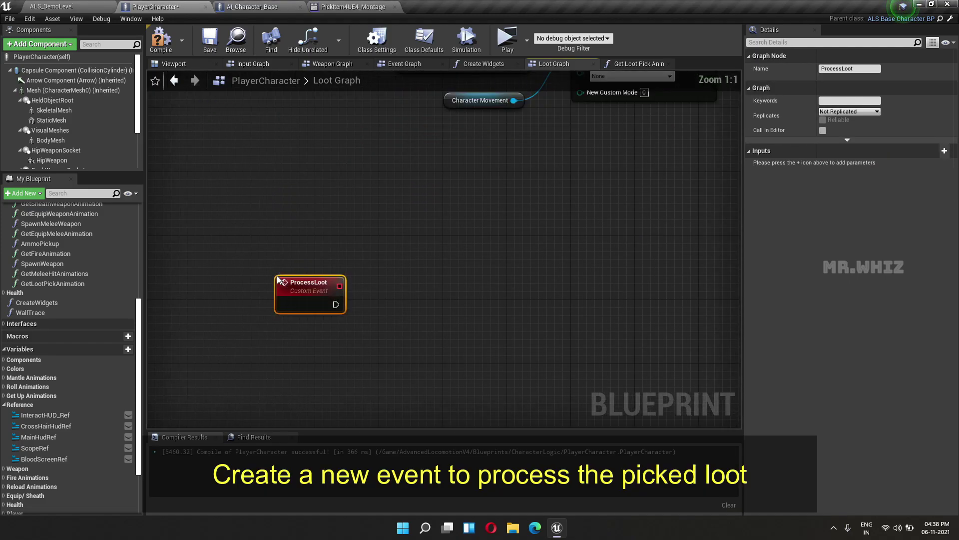
right_drag(278, 280, 172, 260)
scroll(172, 260, down, 3)
right_drag(341, 294, 382, 303)
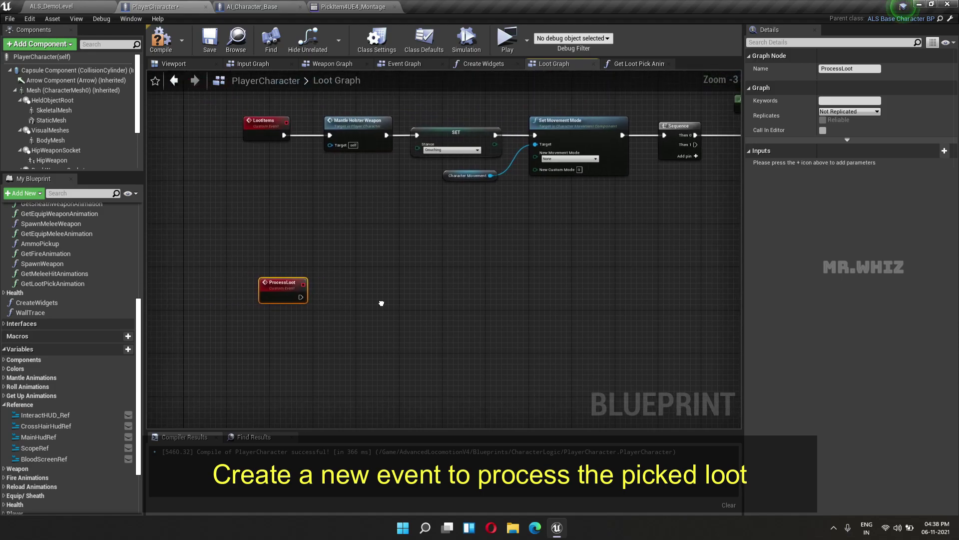
scroll(303, 299, up, 3)
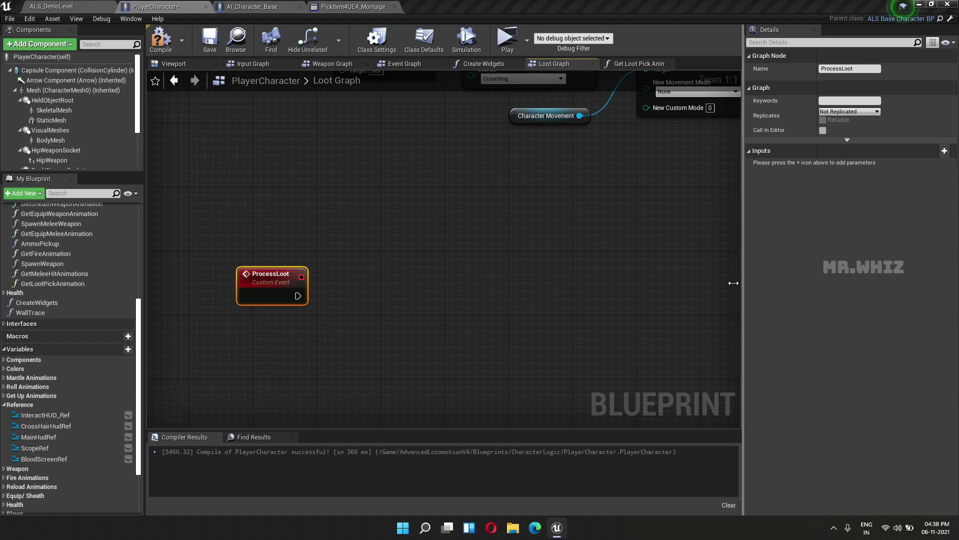
Create a NewFolder inside GameFiles > Blueprint > ENUM in the Content Browser
click(69, 7)
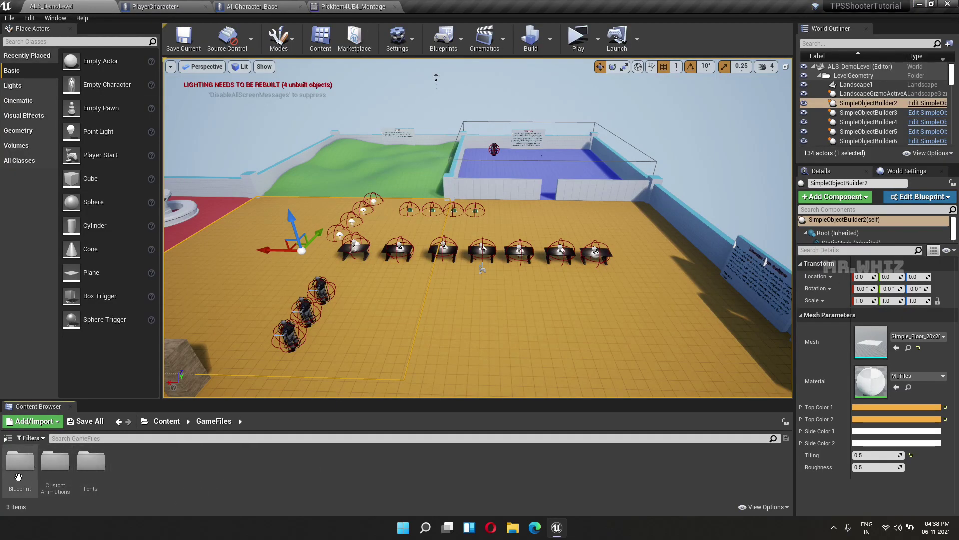
double_click(20, 461)
double_click(52, 466)
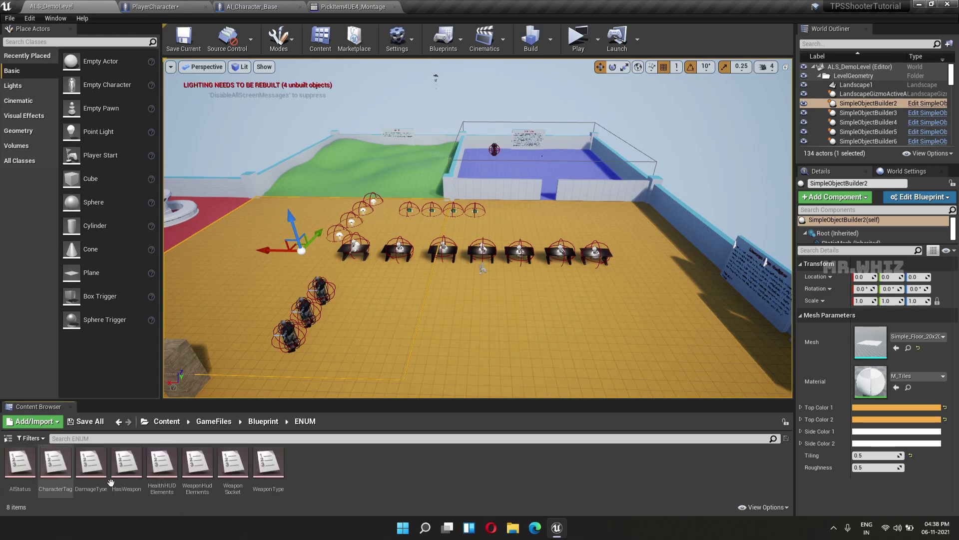
right_click(381, 488)
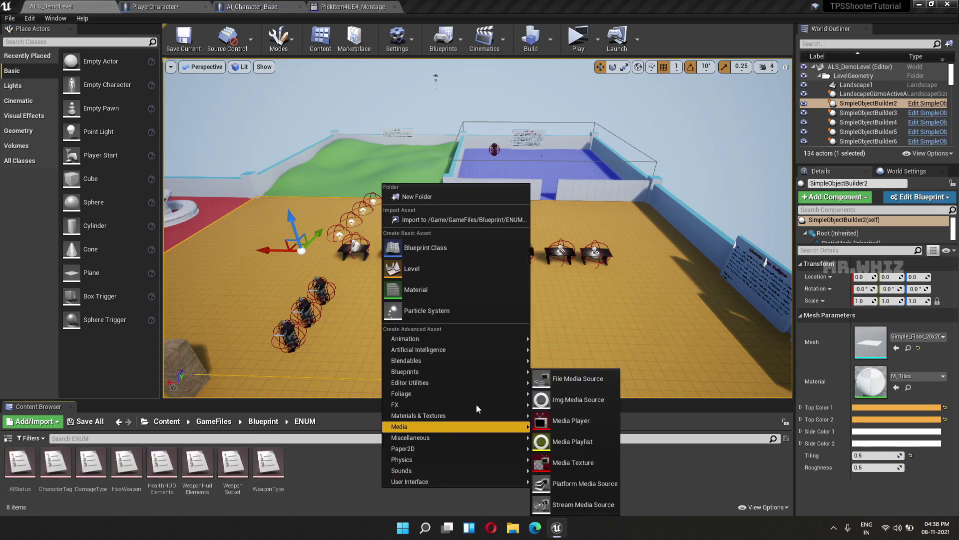
click(456, 197)
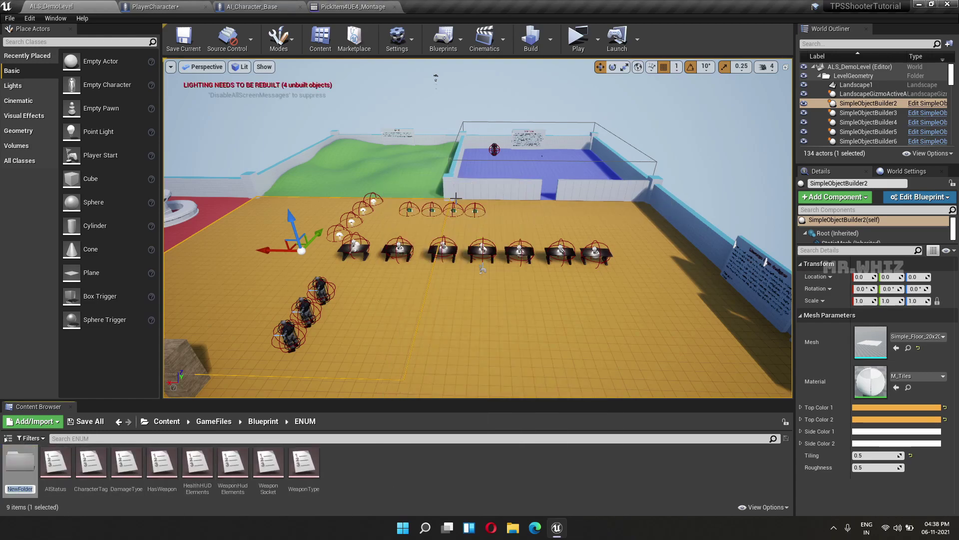
Create a LootItems enumeration in the ENUM folder and open it
right_click(385, 487)
mouse_move(430, 372)
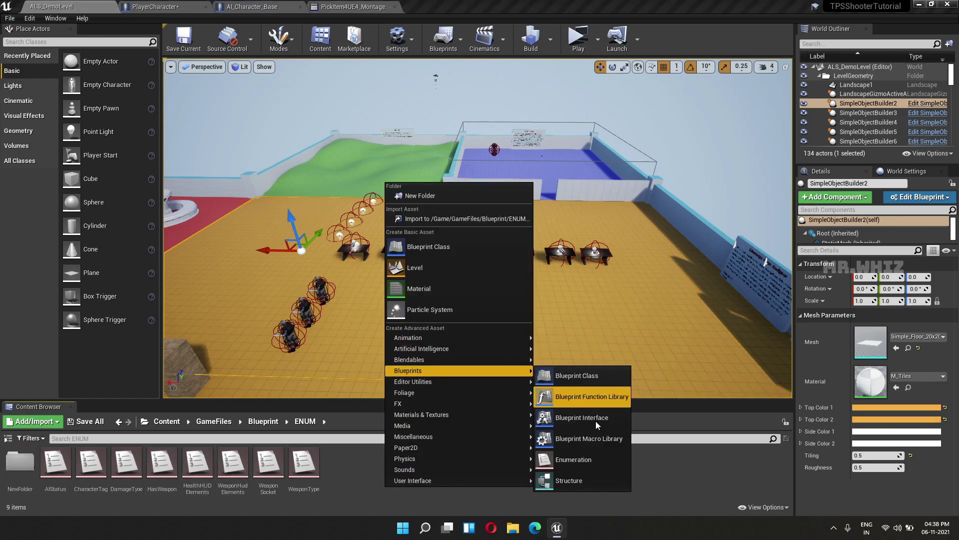
click(595, 455)
text(L)
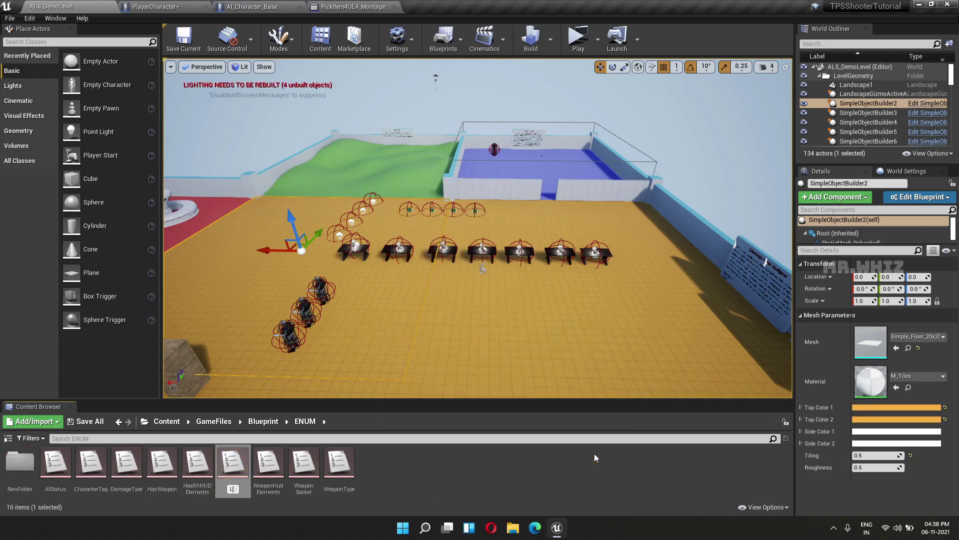
text(ootItems)
key(Return)
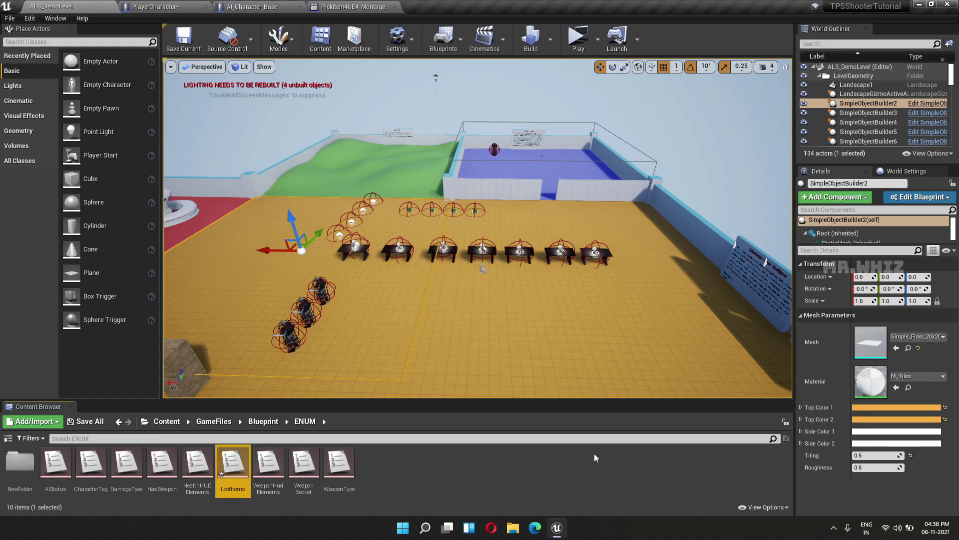
key(Return)
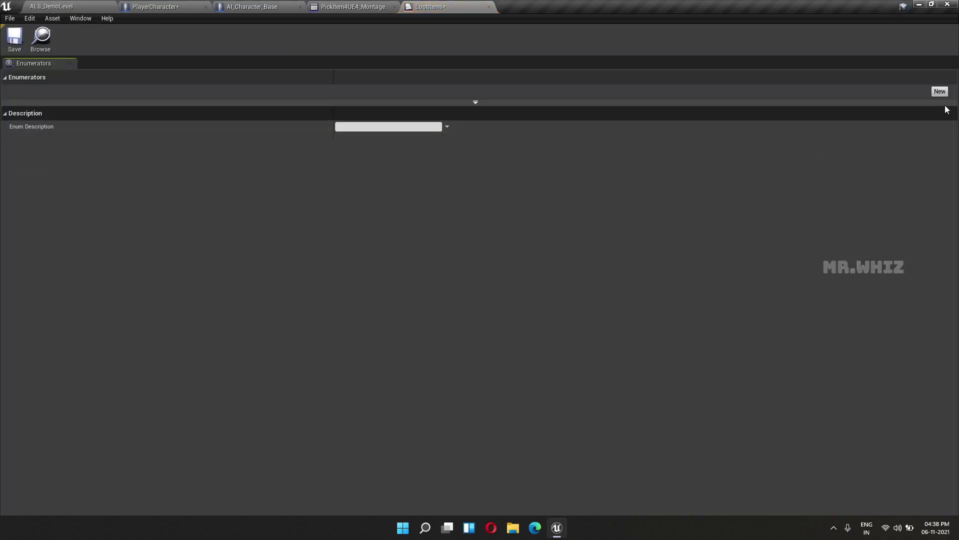
Add enumerators named Cash, Tools1 and Tools2 to LootItems
click(943, 93)
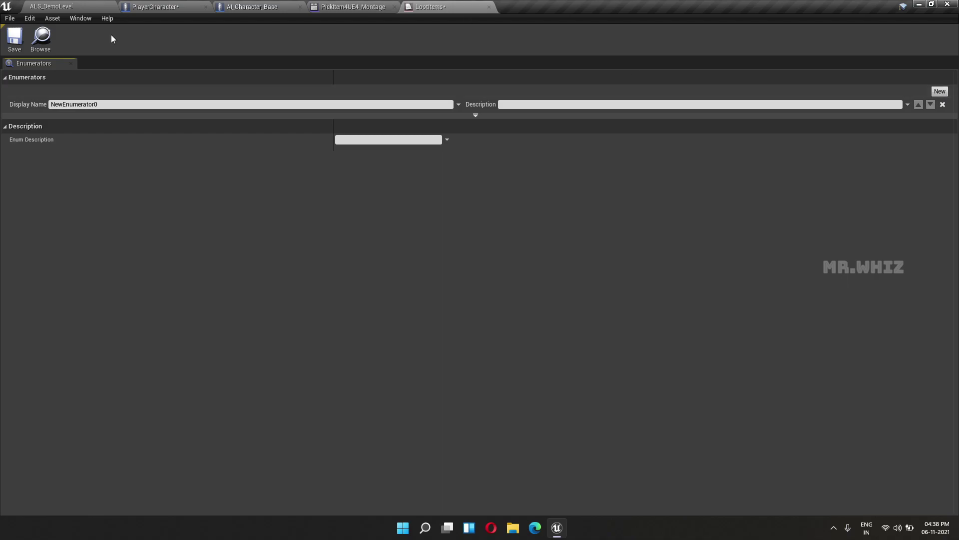
drag(99, 104, 16, 109)
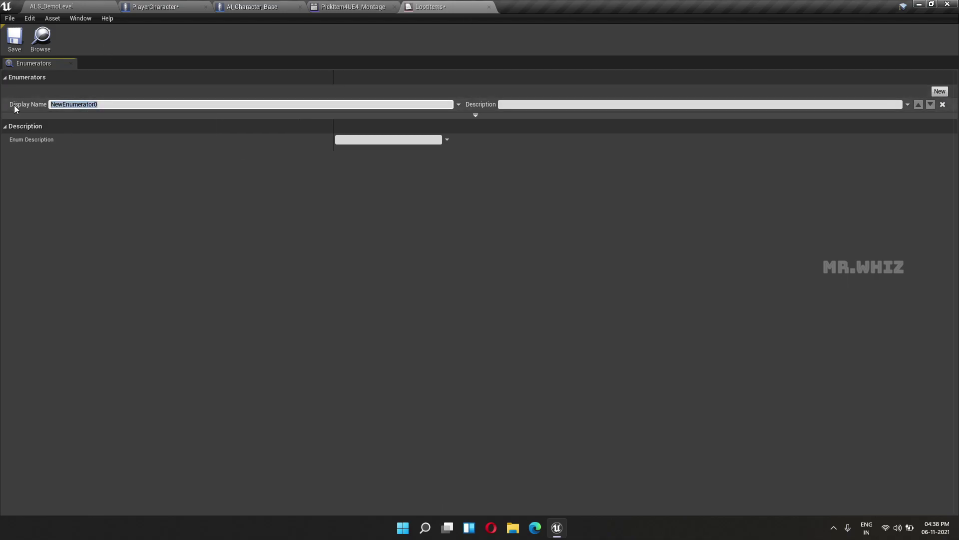
text(Cash)
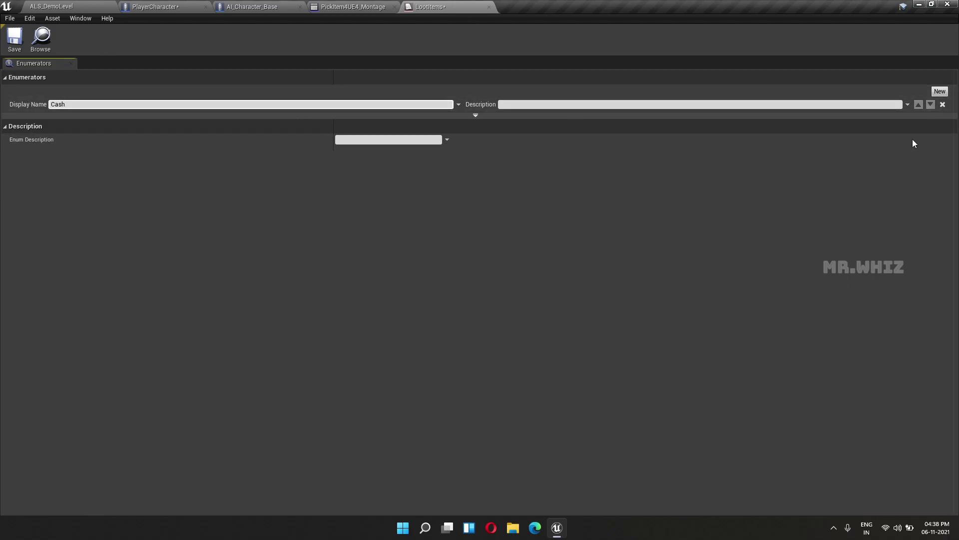
click(939, 91)
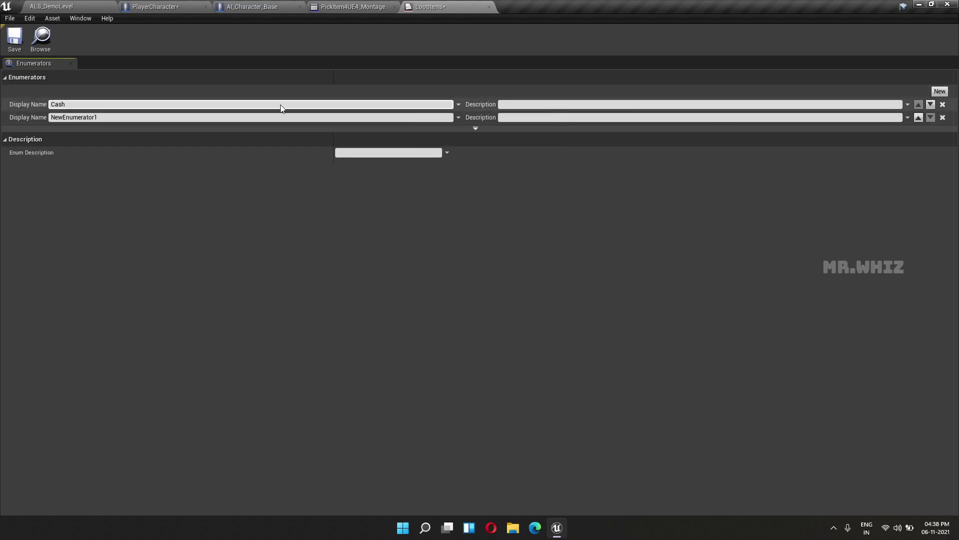
click(118, 118)
text(Tools1)
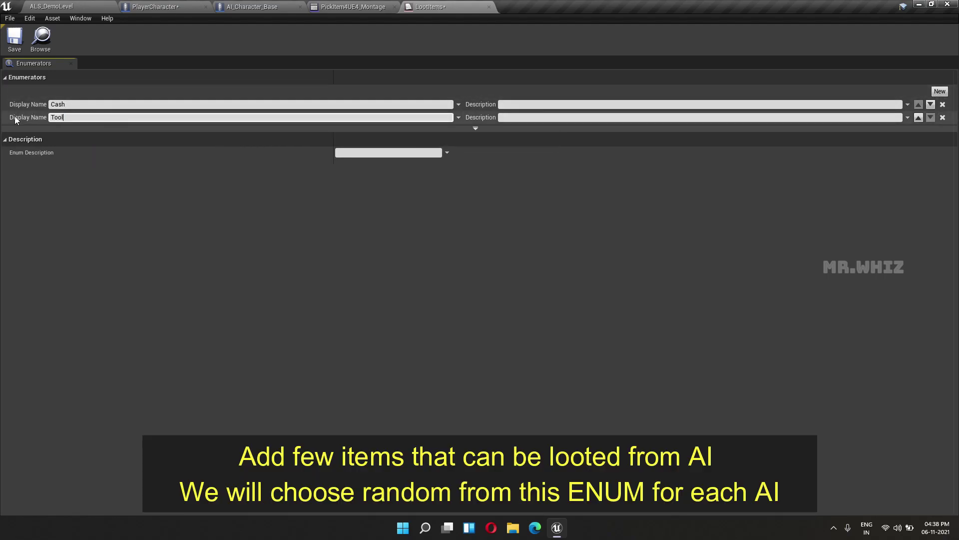
click(456, 254)
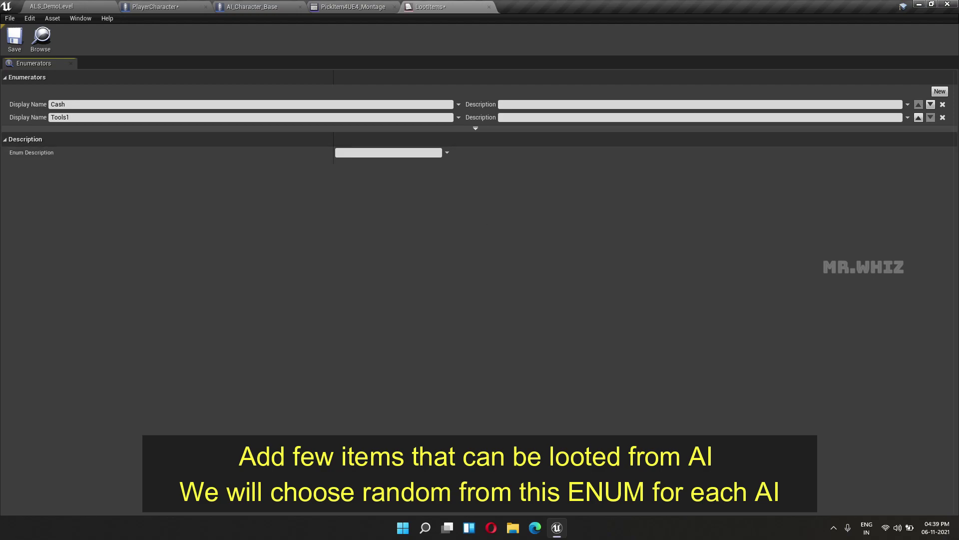
click(940, 92)
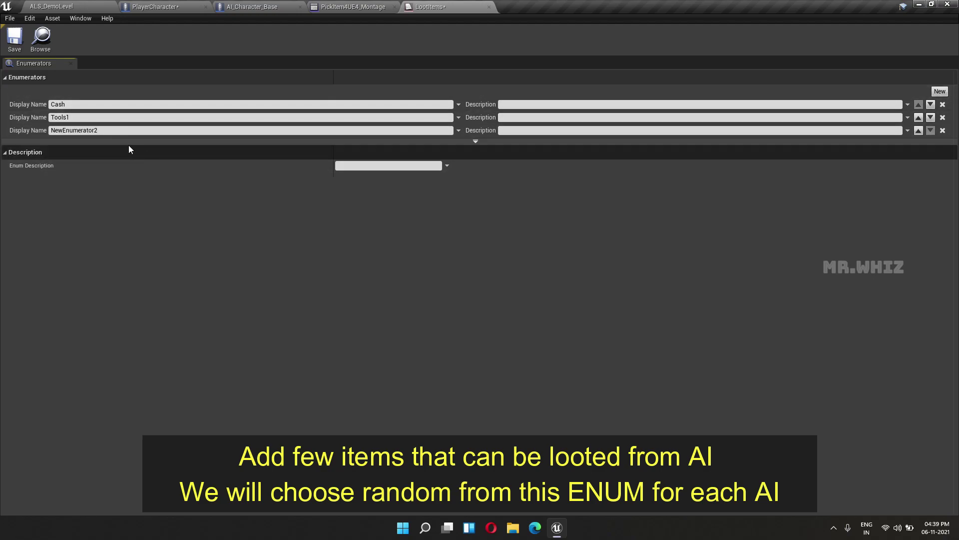
click(85, 130)
double_click(85, 131)
text(Tools2)
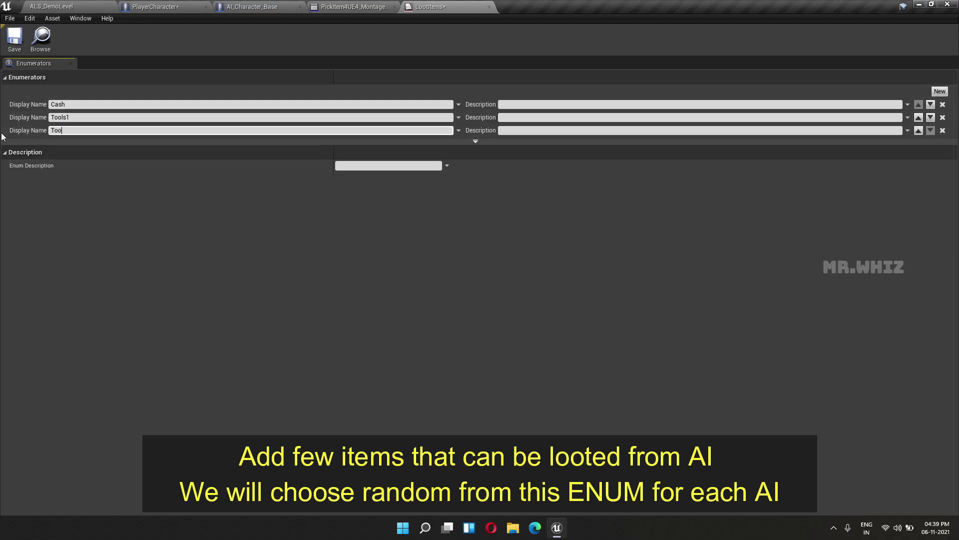
click(271, 278)
Add enumerators Tools3 and Tools4, then save the LootItems enum
click(940, 91)
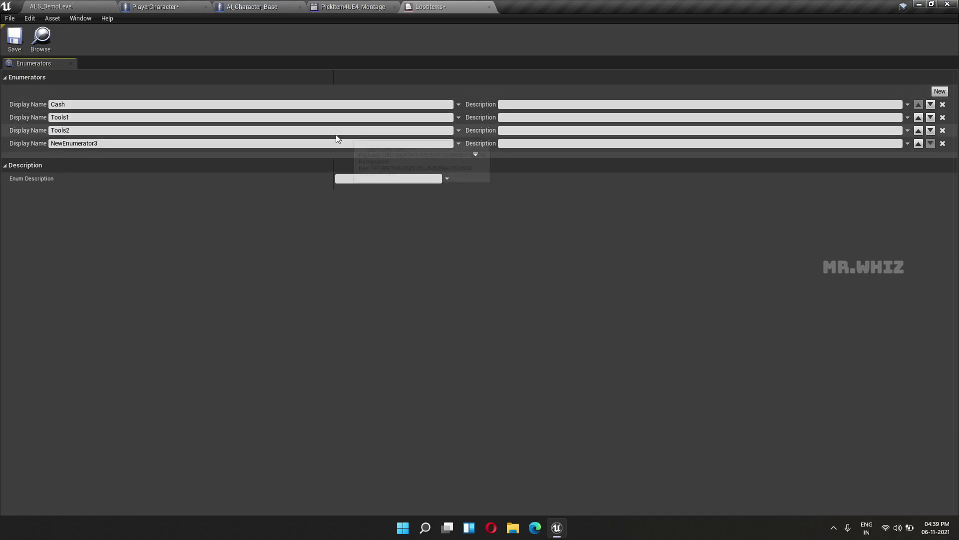
double_click(80, 143)
text(Tools3)
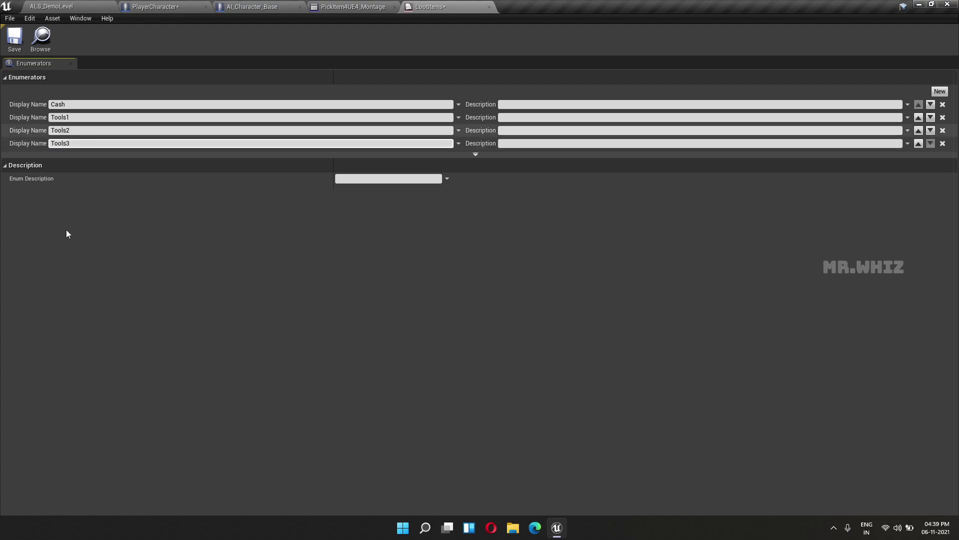
click(505, 240)
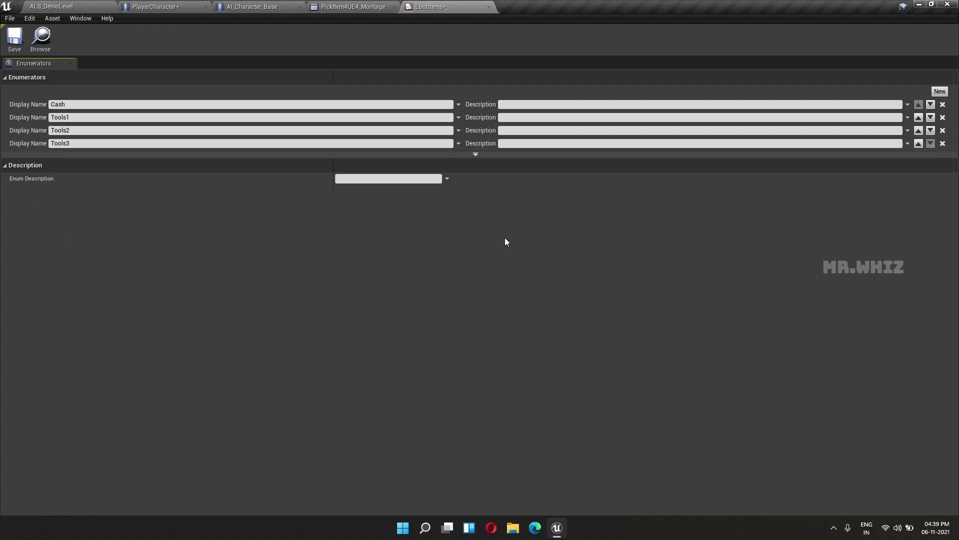
click(934, 96)
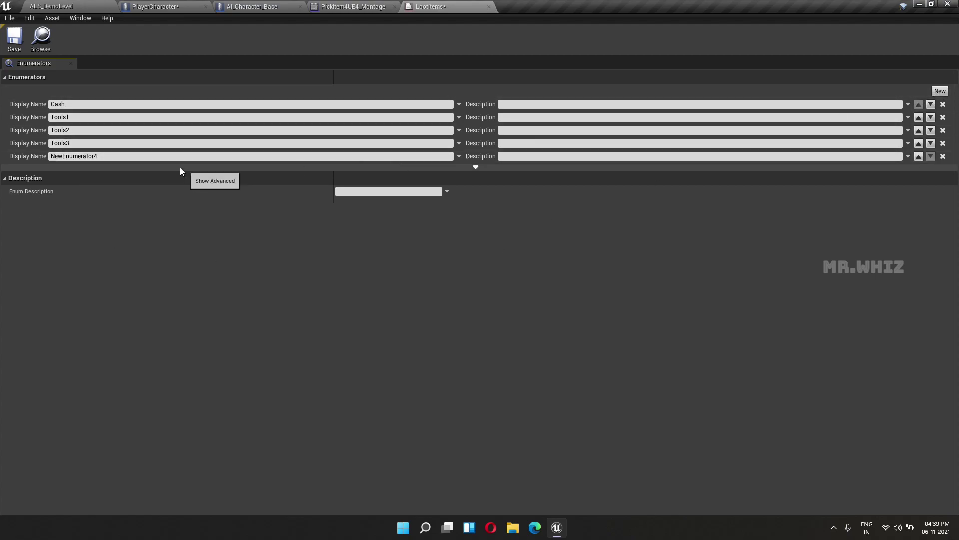
double_click(142, 158)
text(Tools4)
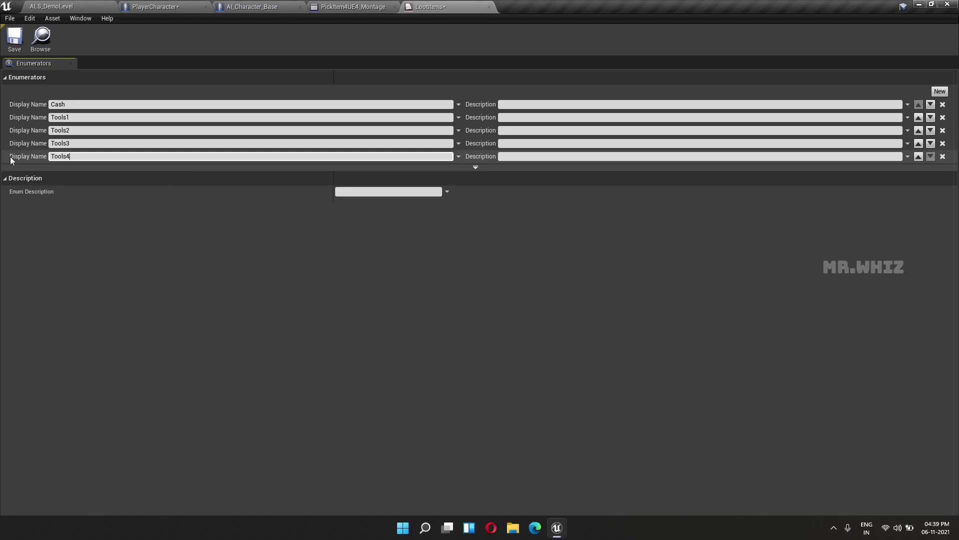
click(86, 310)
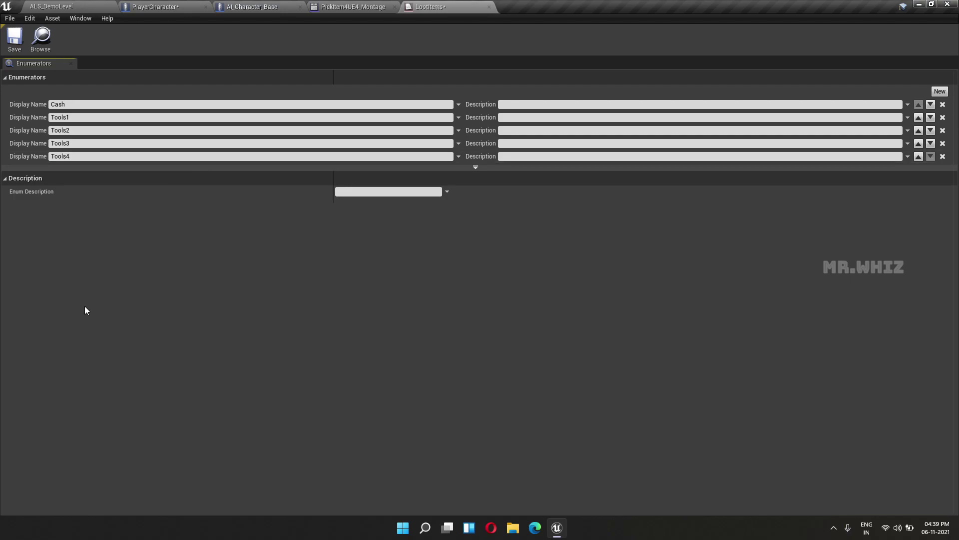
click(9, 48)
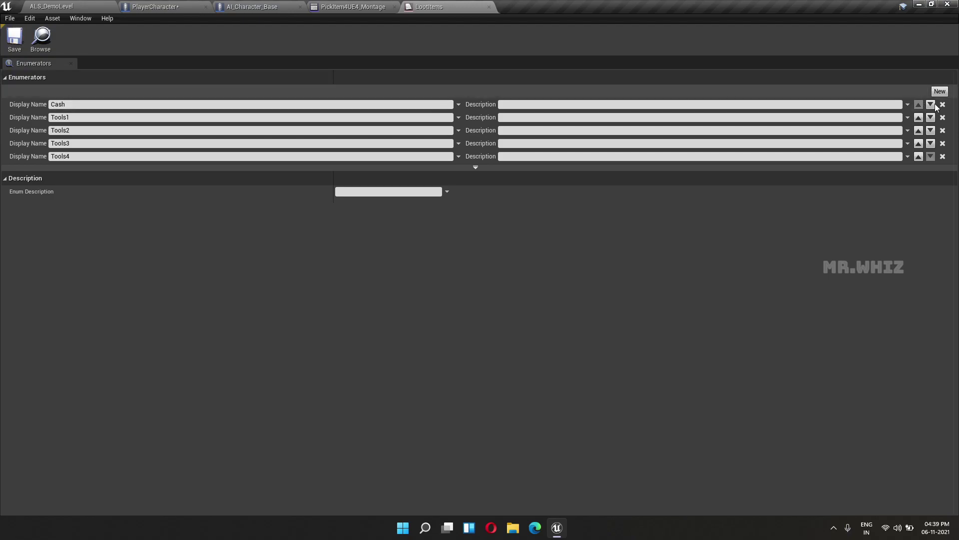
Close the LootItems and PickItem4UE4_Montage editors and return to PlayerCharacter
click(488, 7)
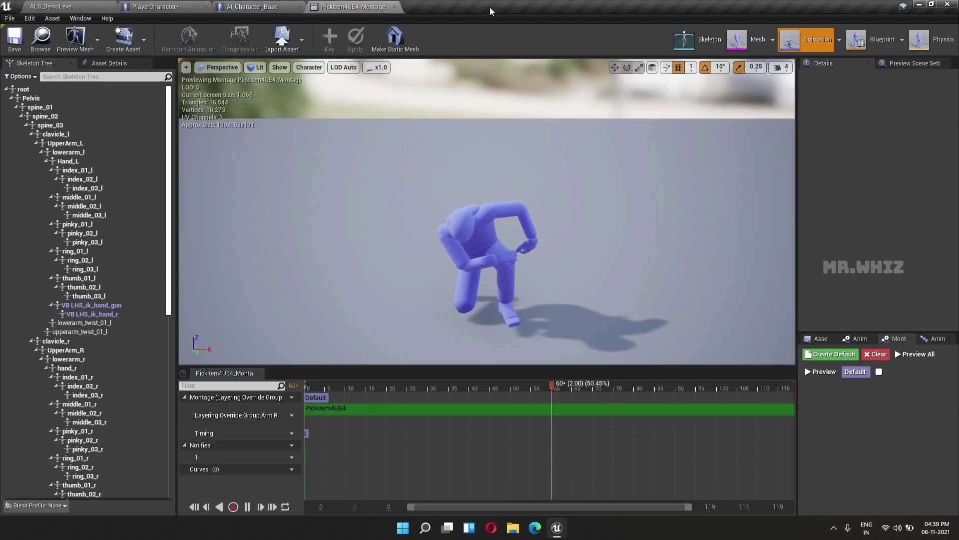
click(394, 7)
click(176, 7)
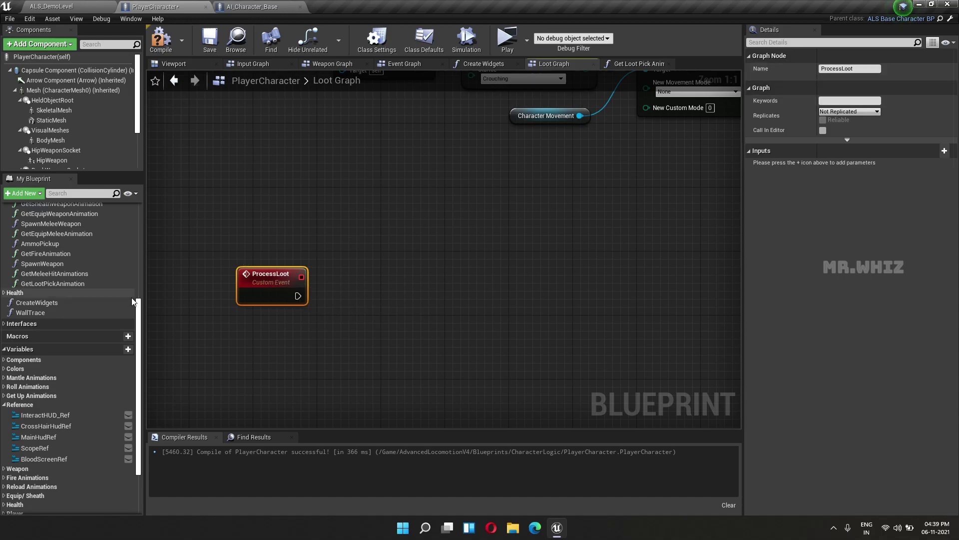
Give ProcessLoot a Loot Items input named LootItem and compile PlayerCharacter
click(944, 150)
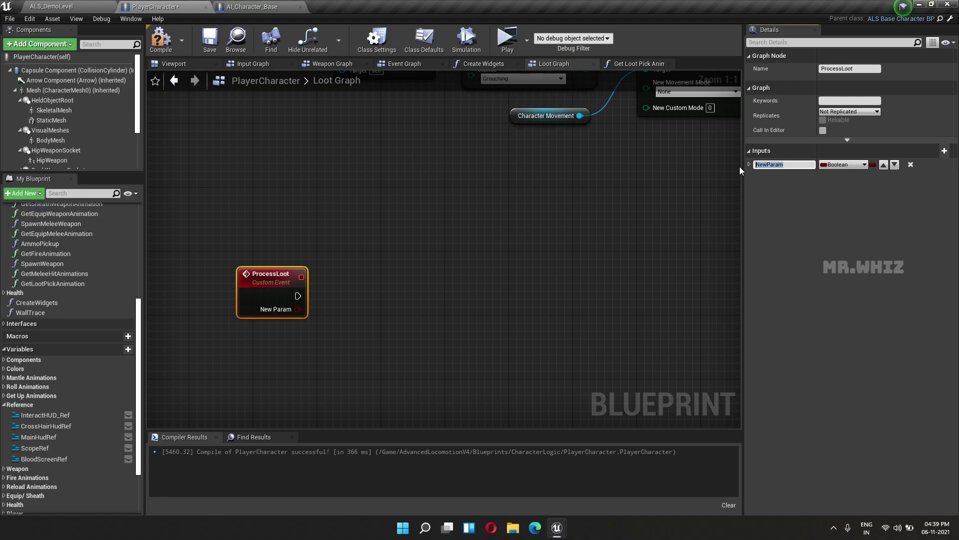
text(LootItem)
key(Return)
click(847, 166)
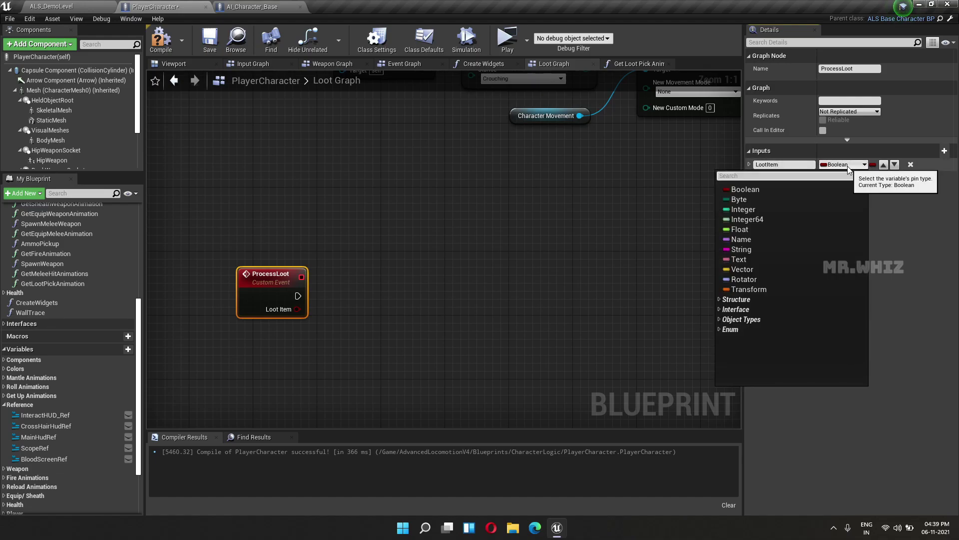
text(loot)
click(774, 199)
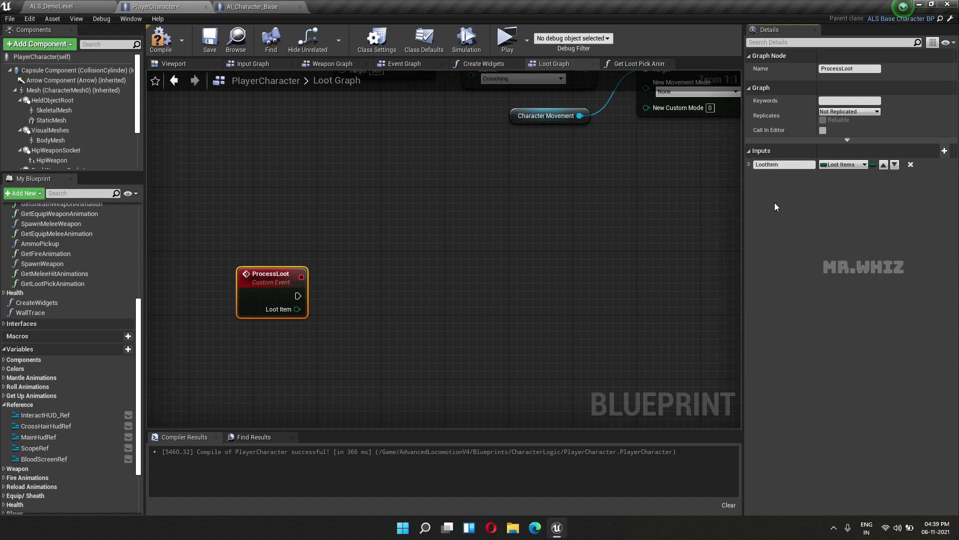
click(168, 50)
Add a Player Ref getter near the looting chain in AI_Character_Base's Damage Graph
click(270, 7)
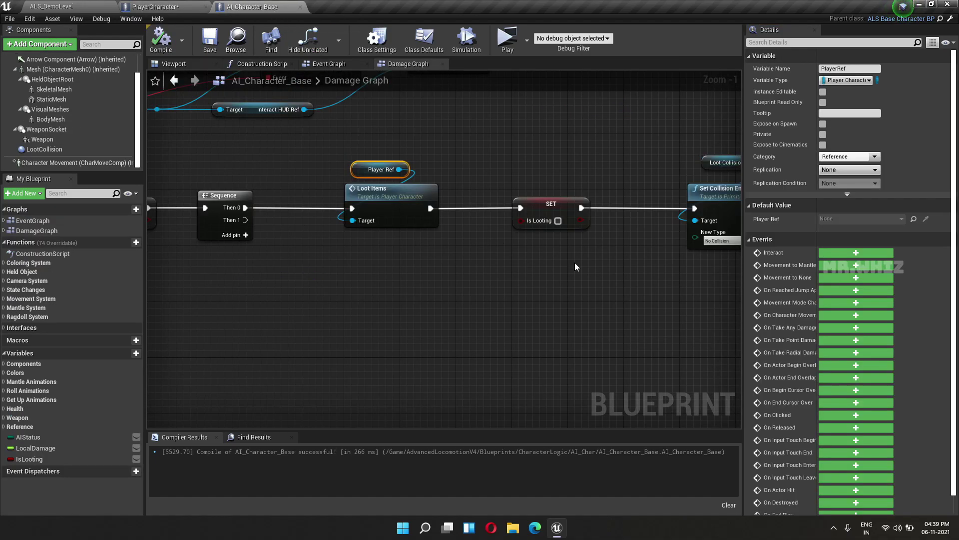
right_drag(565, 298, 290, 268)
scroll(290, 268, down, 4)
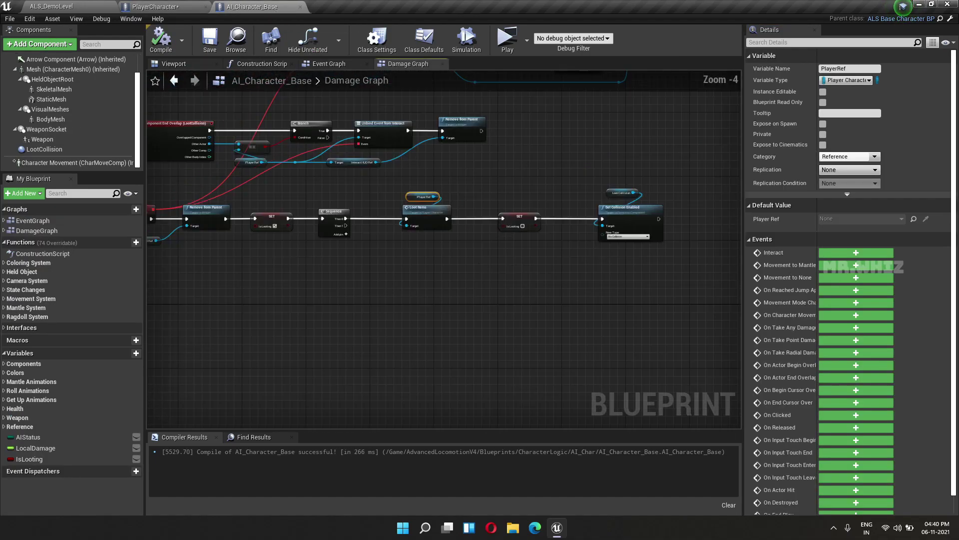
scroll(488, 256, up, 5)
right_drag(488, 255, 386, 250)
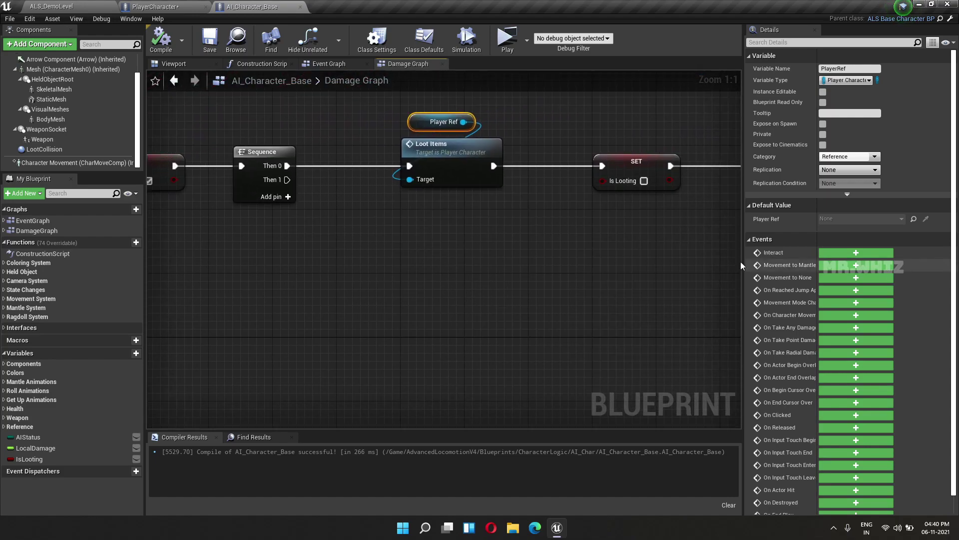
right_click(397, 302)
text(player ref)
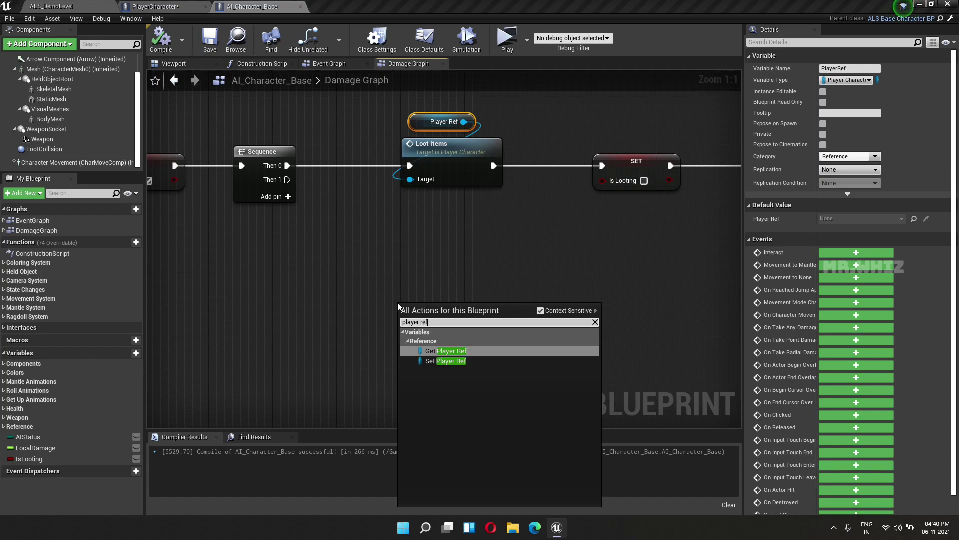
key(Return)
mouse_move(385, 314)
mouse_down()
mouse_move(332, 322)
mouse_move(437, 249)
mouse_up()
Call Process Loot on Player Ref, driven from Sequence Then 1
text(proice)
key(BackSpace)
key(BackSpace)
key(BackSpace)
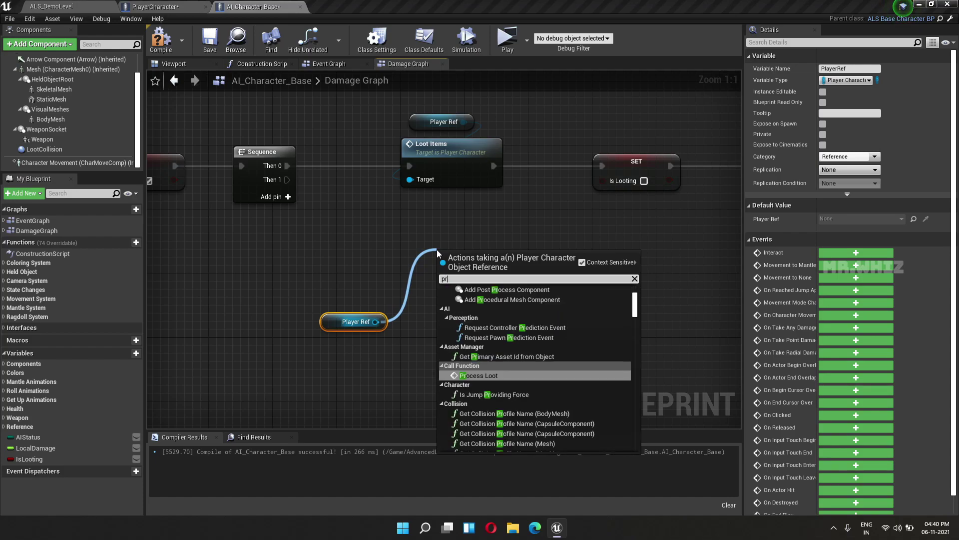
text(cess loo)
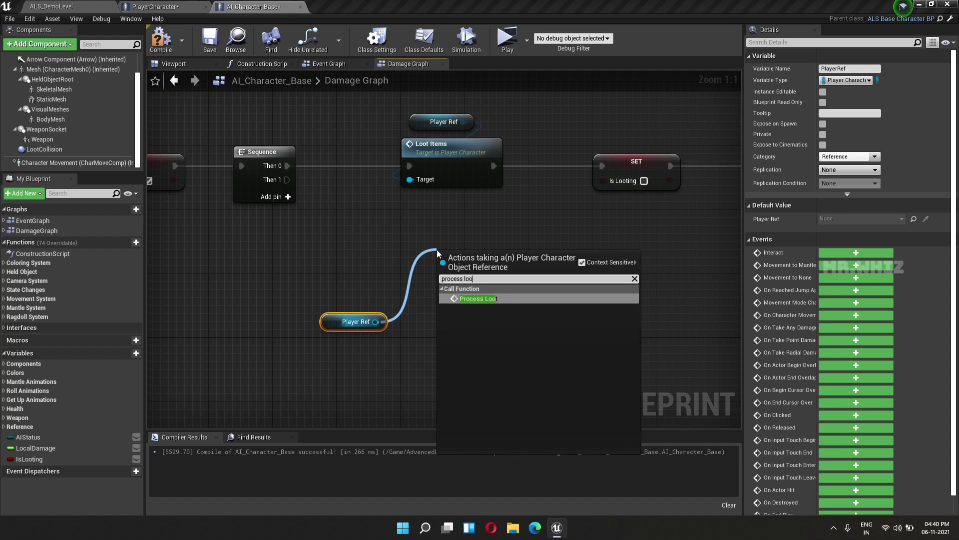
key(Return)
drag(464, 258, 481, 242)
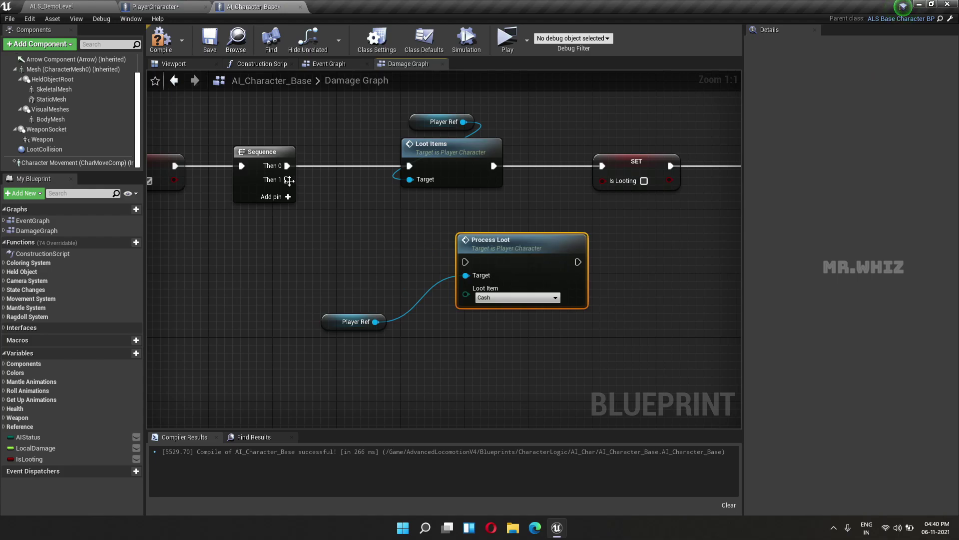
mouse_move(287, 180)
mouse_down()
mouse_move(465, 262)
mouse_move(486, 247)
mouse_up()
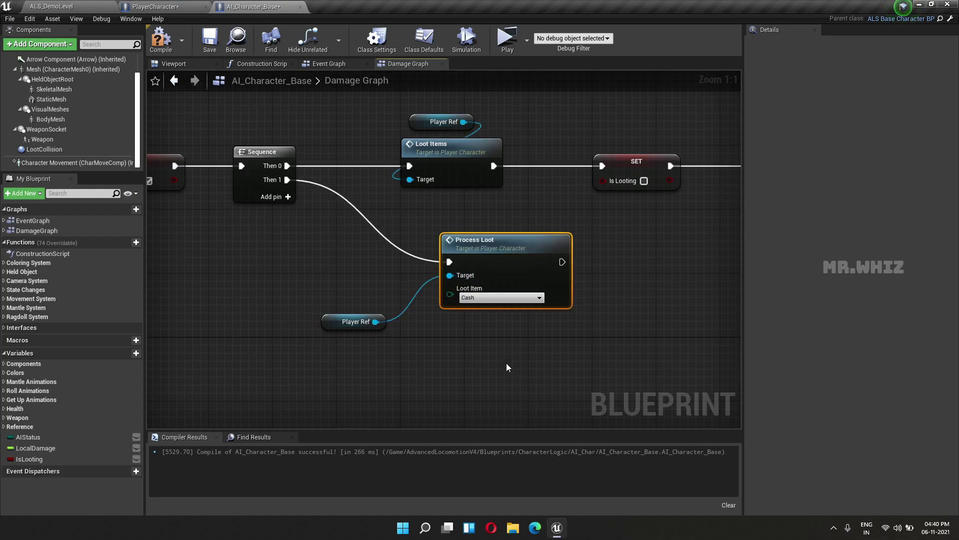
right_drag(505, 363, 588, 351)
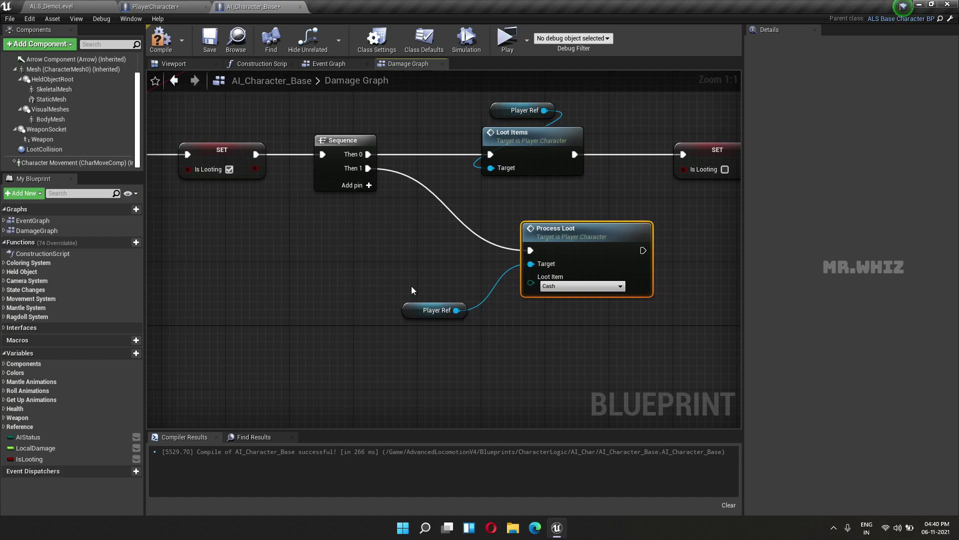
click(431, 310)
drag(430, 310, 422, 262)
right_drag(401, 316, 577, 309)
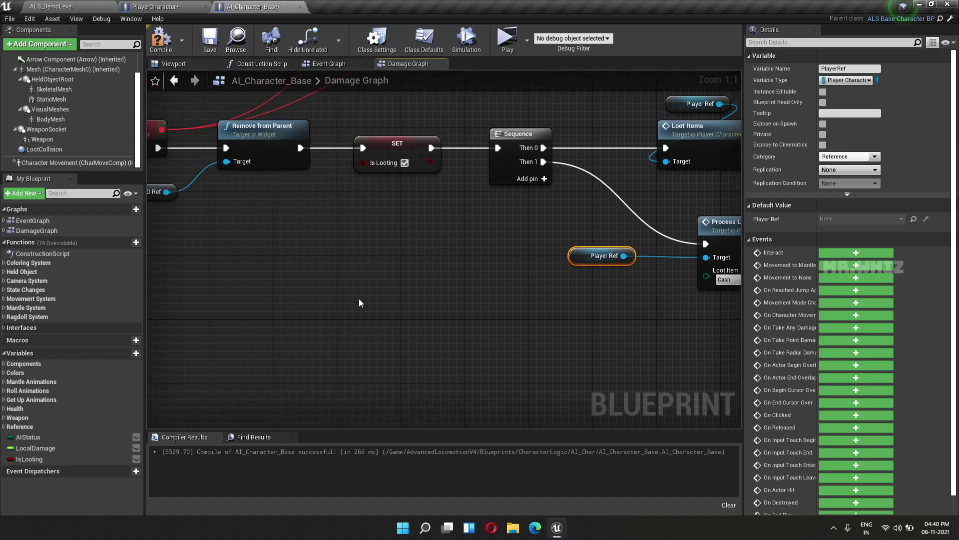
Add a Random Integer in Range node and compile AI_Character_Base
right_click(315, 289)
text(random i)
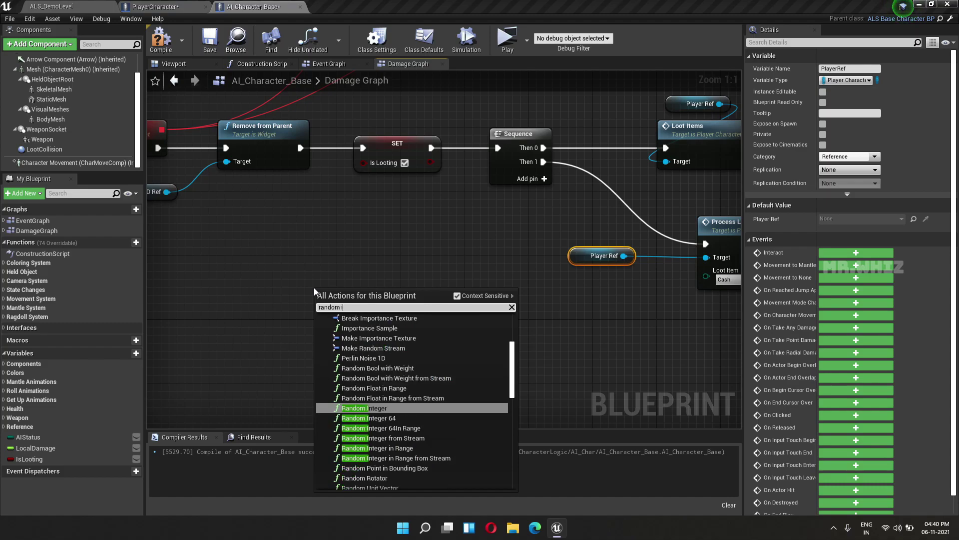
text(nte)
key(Down)
key(Down)
key(Down)
key(Down)
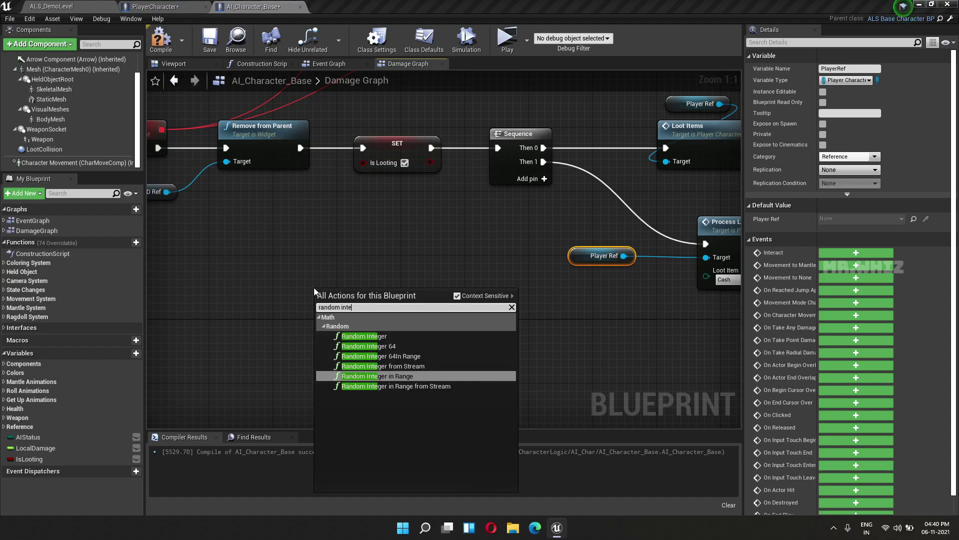
key(Return)
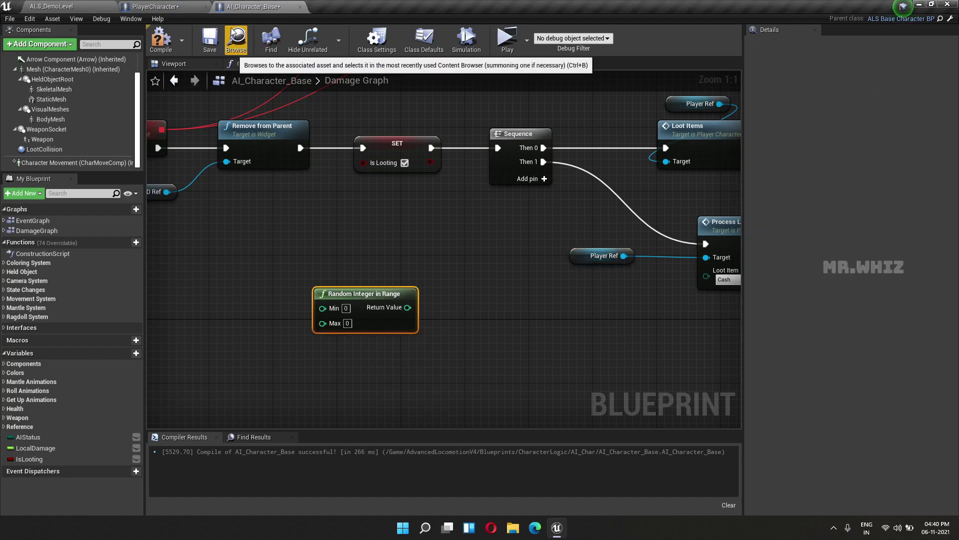
click(161, 40)
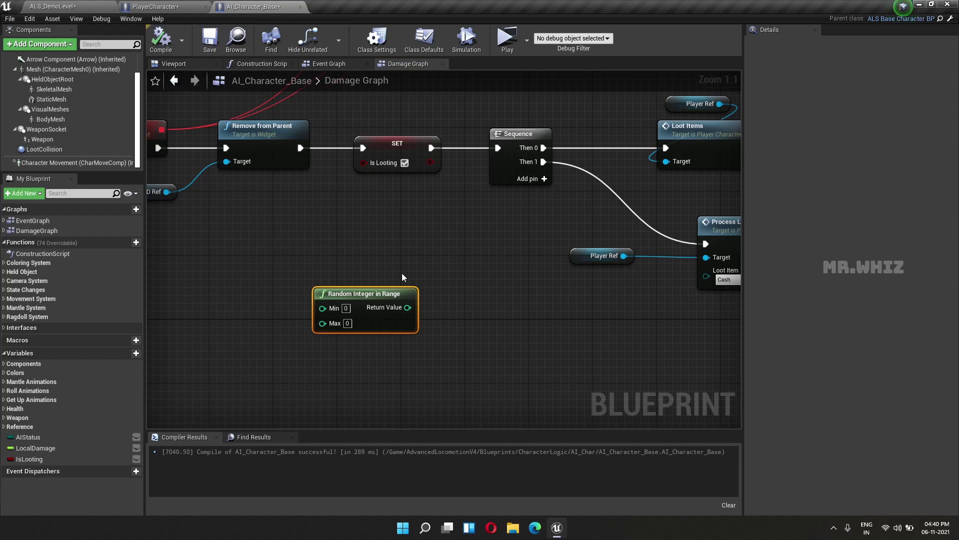
right_drag(408, 272, 447, 248)
mouse_move(296, 299)
right_down()
mouse_move(361, 299)
mouse_move(240, 300)
right_up()
right_drag(150, 292, 235, 283)
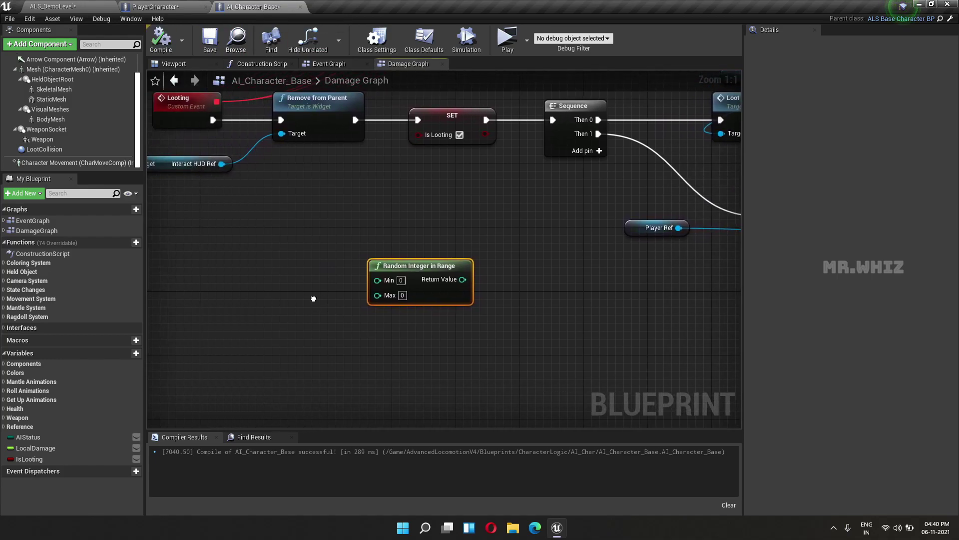
right_click(228, 284)
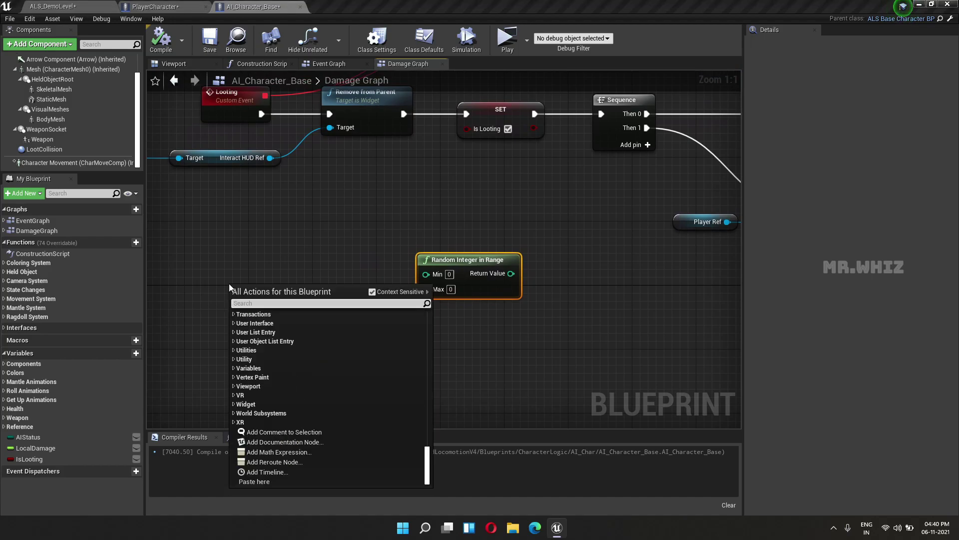
click(390, 266)
right_drag(390, 266, 285, 215)
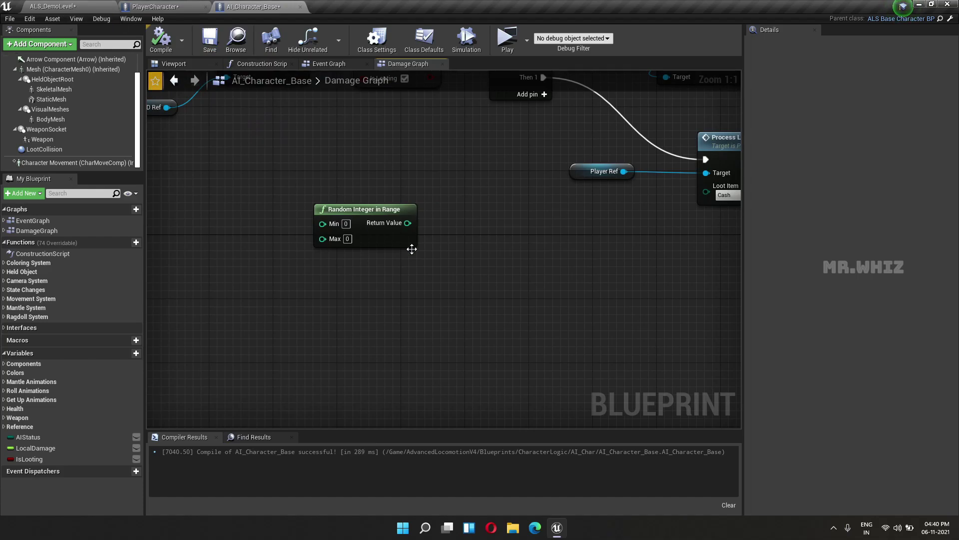
Set the Random Integer in Range Max to 5
click(347, 239)
text(5)
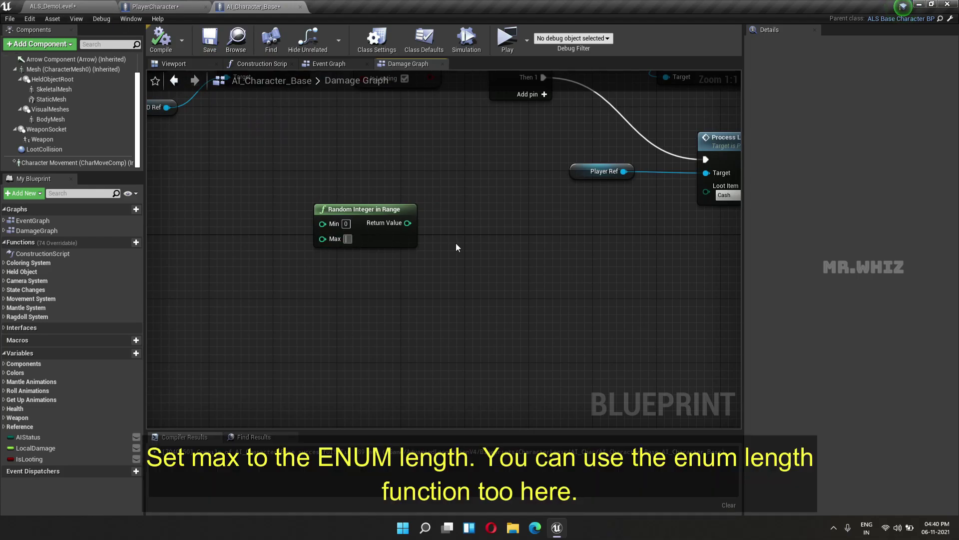
key(Return)
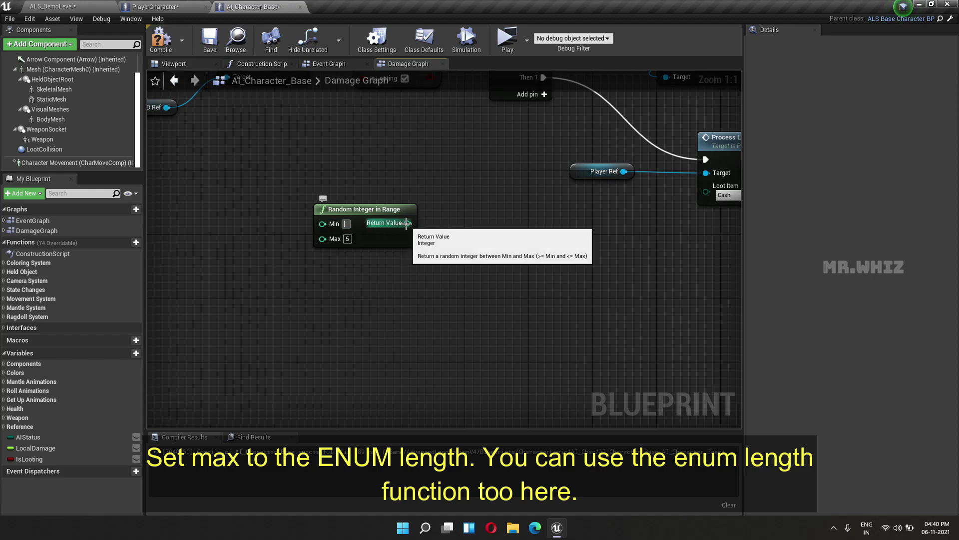
right_drag(461, 277, 421, 308)
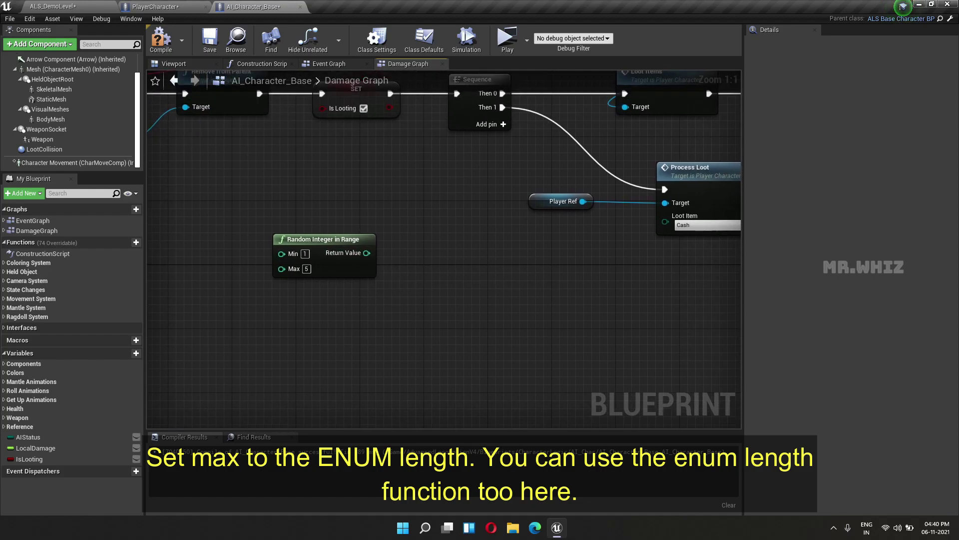
right_drag(501, 287, 430, 308)
Convert the random result with ToByte and Byte to Enum LootItems for Process Loot's Loot Item
drag(296, 274, 329, 271)
text(byt)
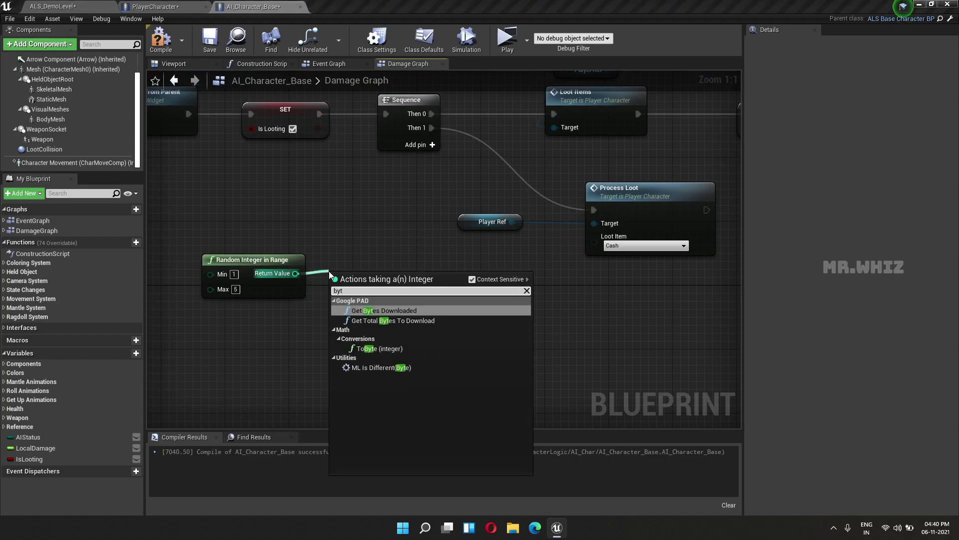
text(e)
key(Down)
key(Down)
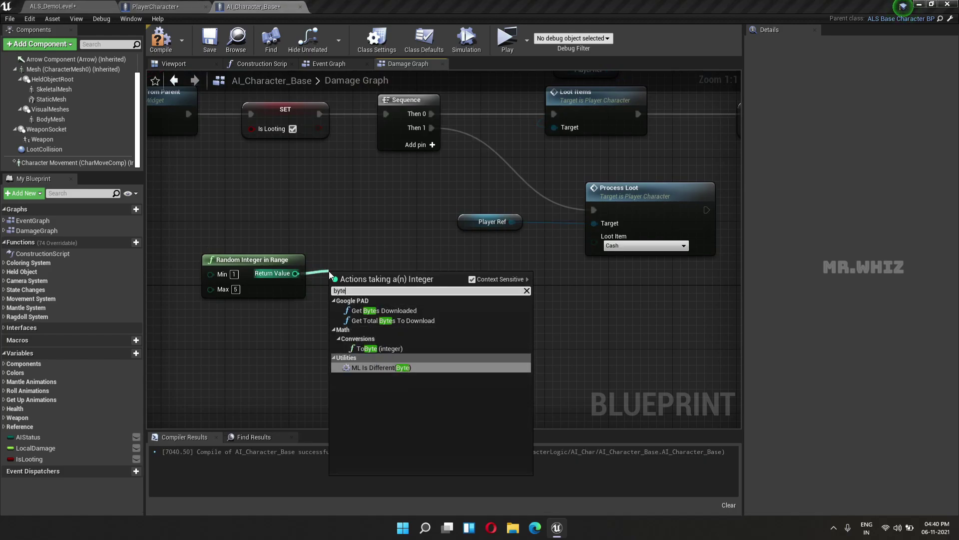
key(Return)
drag(361, 279, 360, 271)
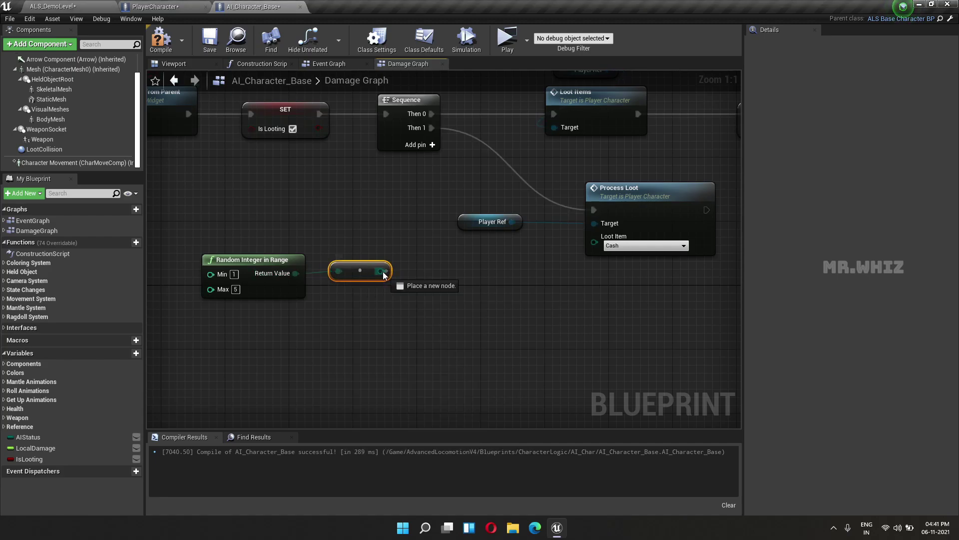
drag(389, 274, 431, 272)
text(loot)
key(Return)
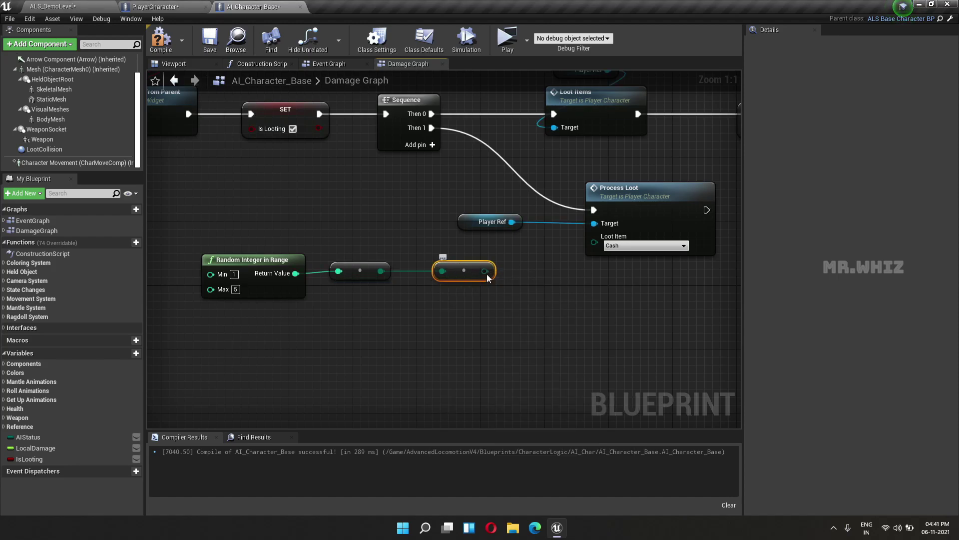
mouse_move(489, 276)
mouse_down()
mouse_move(481, 279)
mouse_move(595, 242)
mouse_up()
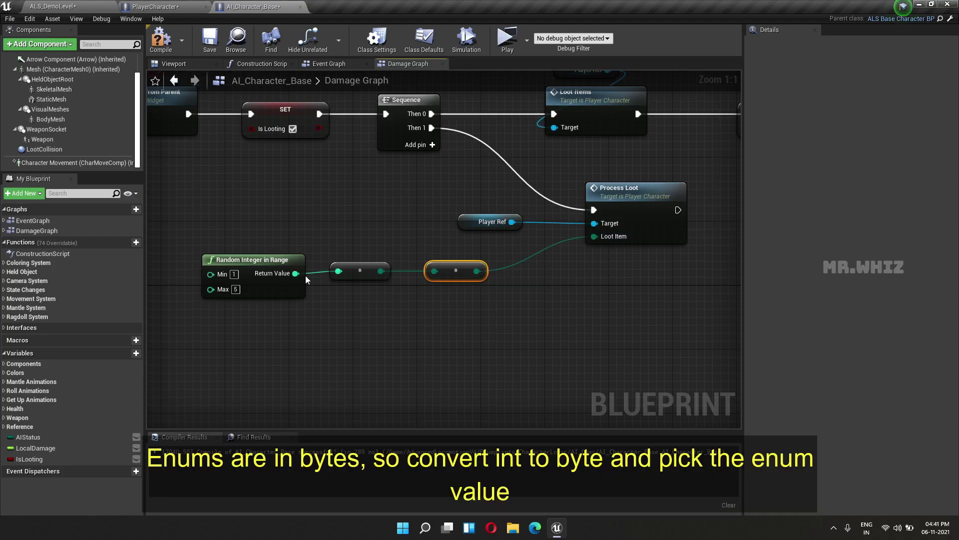
Straighten and arrange the random loot chain and Player Ref around Process Loot
drag(200, 240, 445, 301)
key(q)
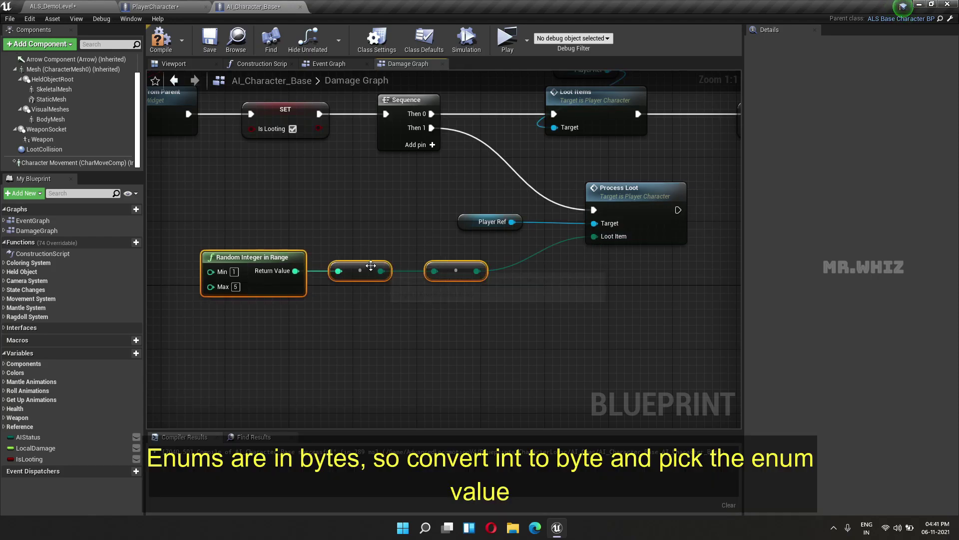
drag(371, 265, 395, 250)
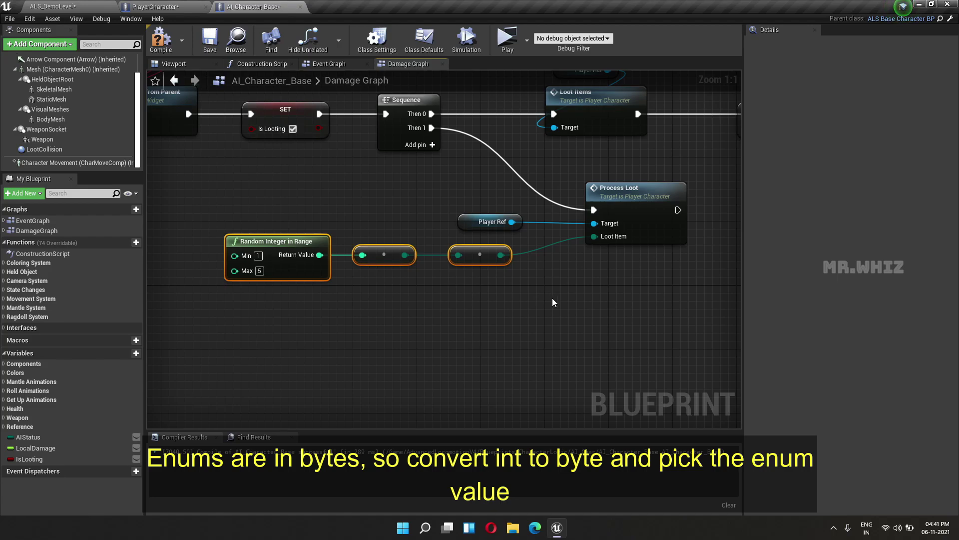
right_drag(552, 298, 510, 295)
drag(424, 215, 401, 286)
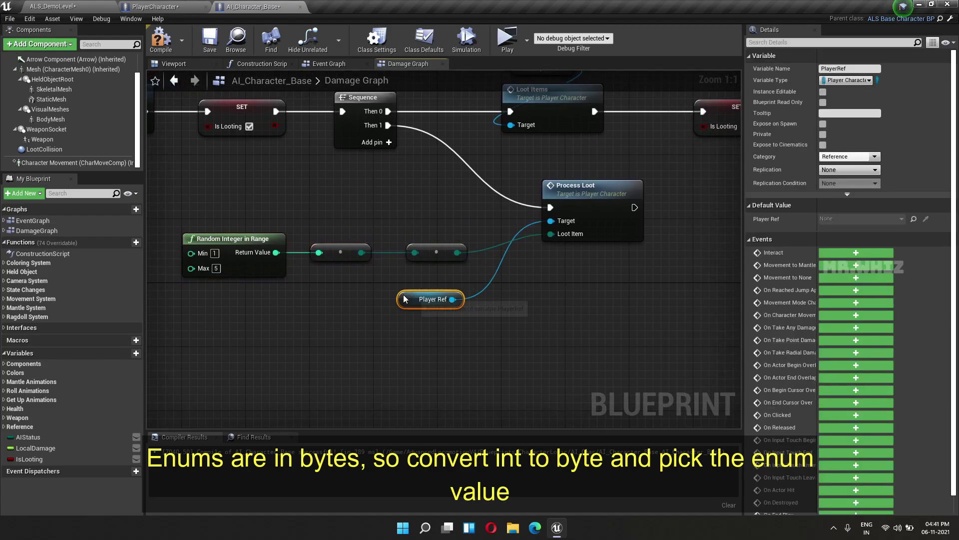
right_drag(537, 293, 453, 297)
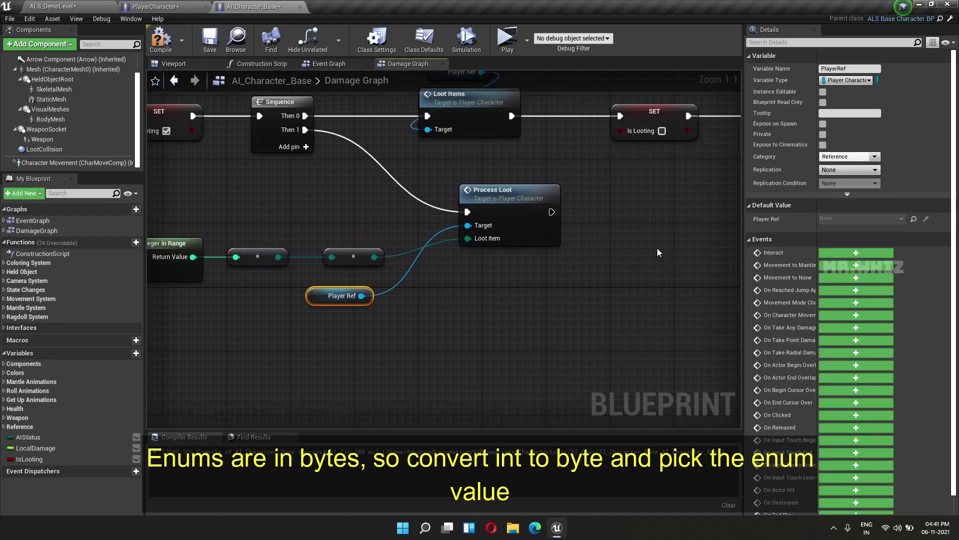
drag(552, 212, 618, 214)
Add a Delay node after Process Loot with a Duration of 1.6
text(de)
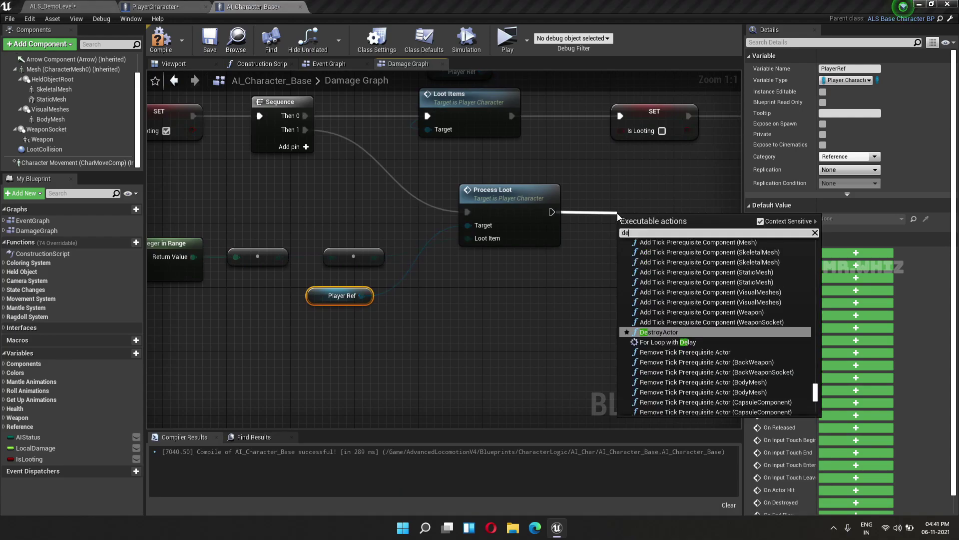
text(lay)
key(Return)
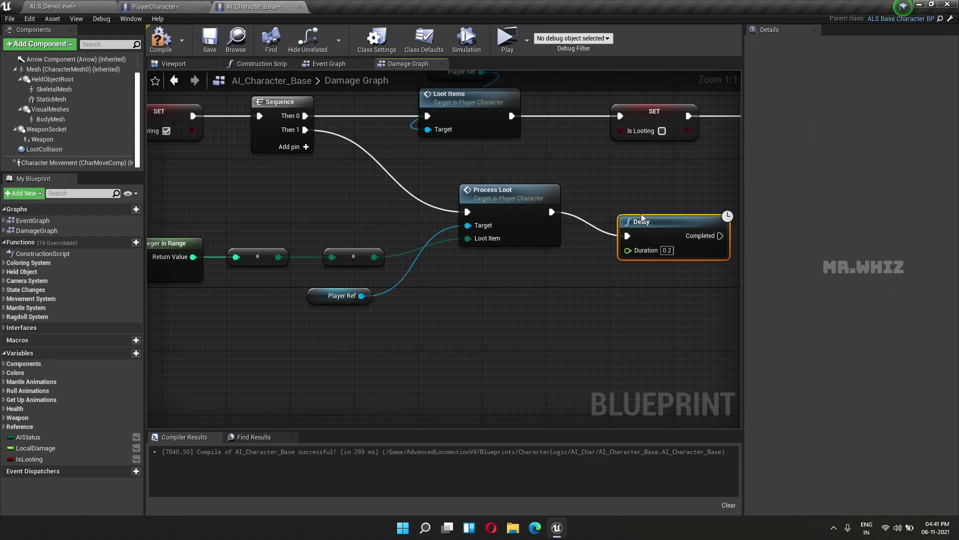
click(651, 226)
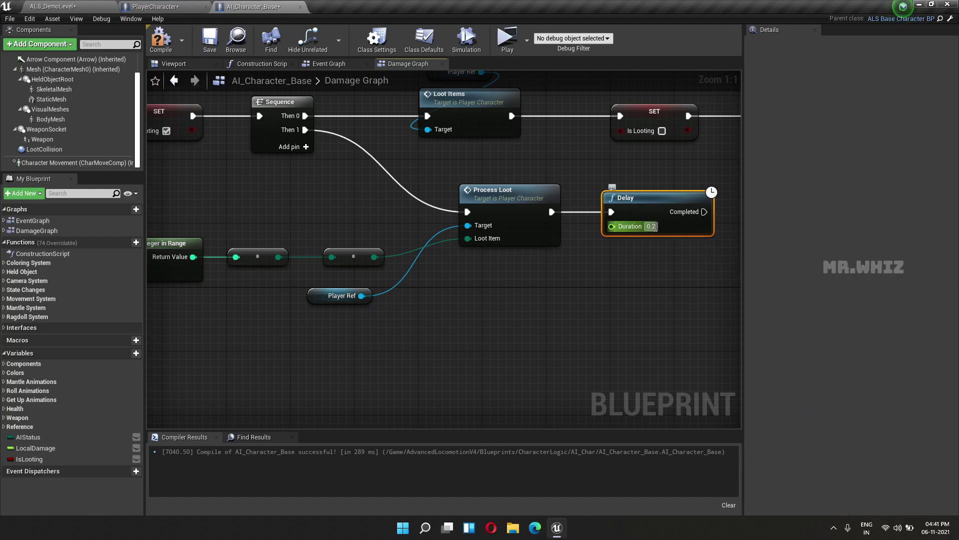
text(1.)
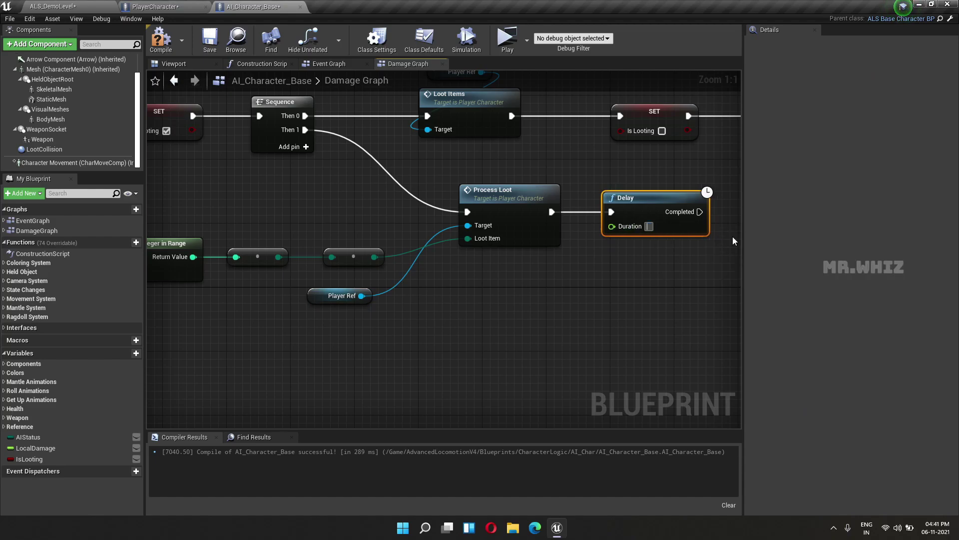
text(6)
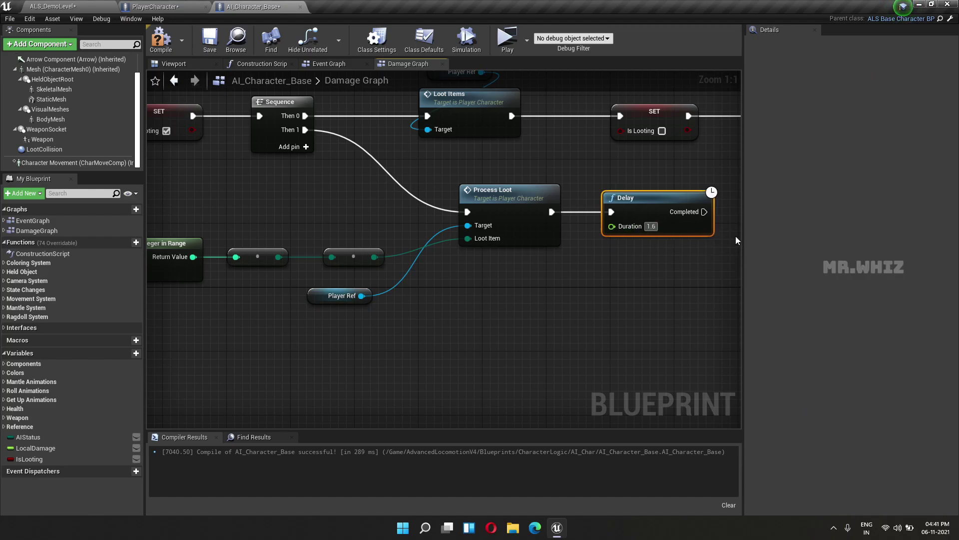
click(676, 284)
right_drag(676, 284, 607, 257)
drag(601, 210, 385, 320)
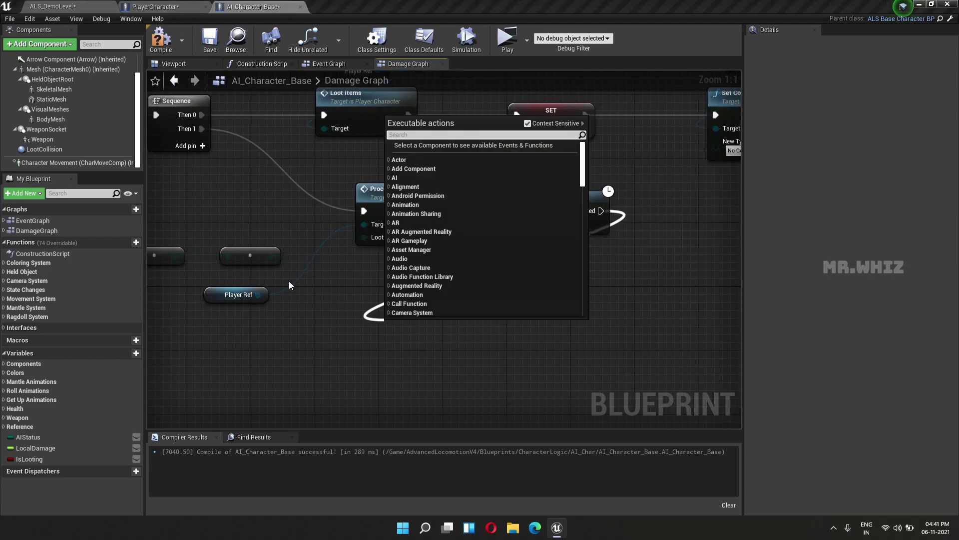
Duplicate Process Loot, targeting Player Ref and running after the Delay completes
click(365, 198)
key(ctrl+c)
key(ctrl+v)
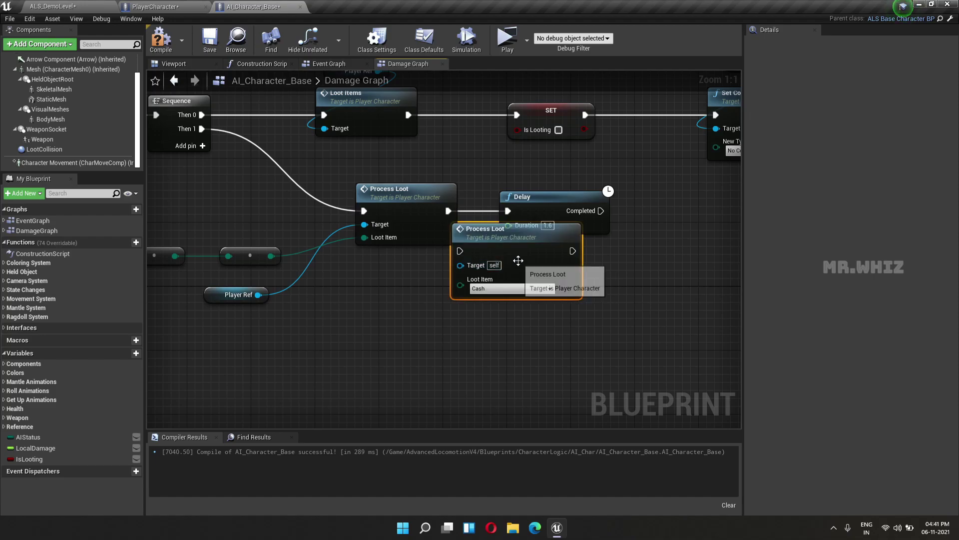
drag(504, 260, 407, 333)
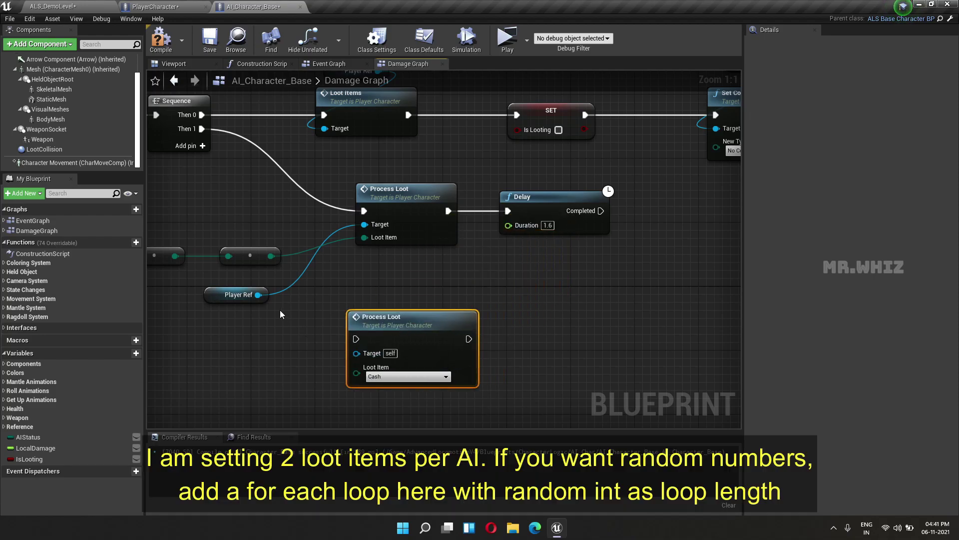
mouse_move(258, 295)
mouse_down()
mouse_move(356, 352)
mouse_move(383, 336)
mouse_up()
drag(602, 211, 364, 347)
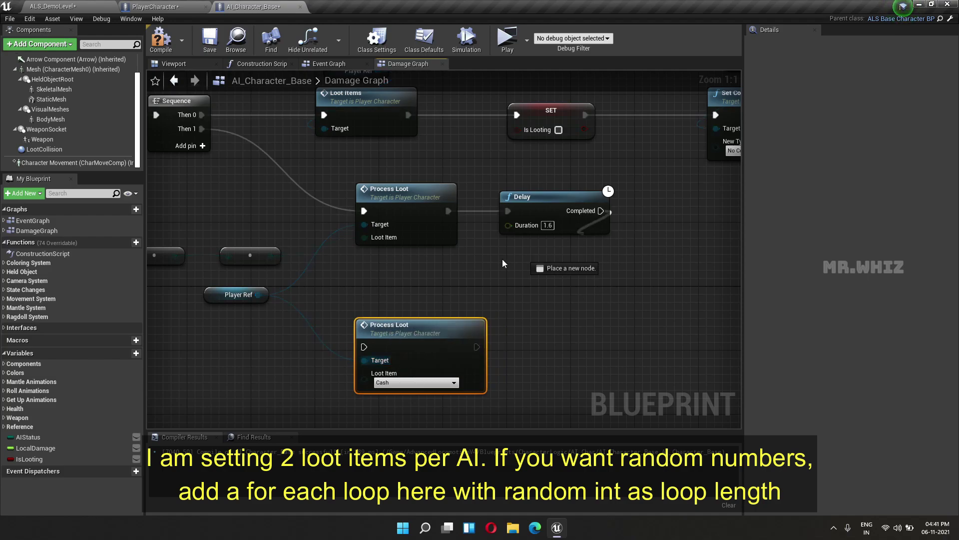
Copy the random-to-LootItems chain into the second Loot Item, then compile and save
right_drag(410, 304, 614, 248)
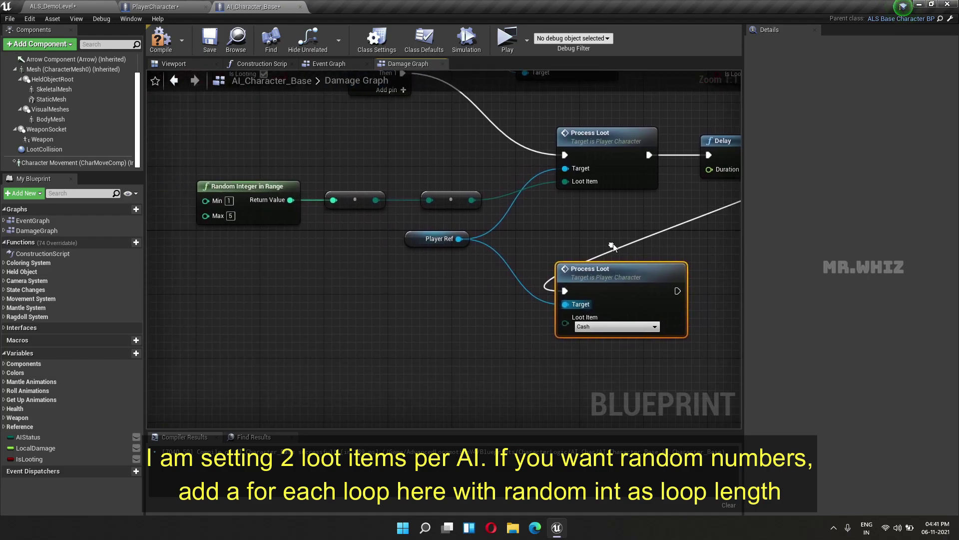
mouse_move(190, 230)
mouse_down()
mouse_move(470, 203)
mouse_move(306, 327)
mouse_up()
key(ctrl+c)
key(ctrl+v)
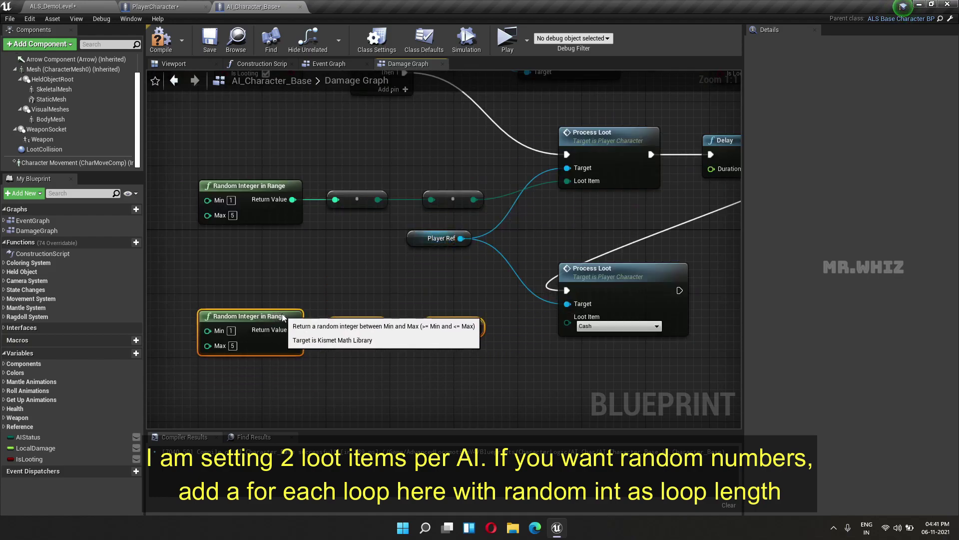
drag(481, 320, 567, 316)
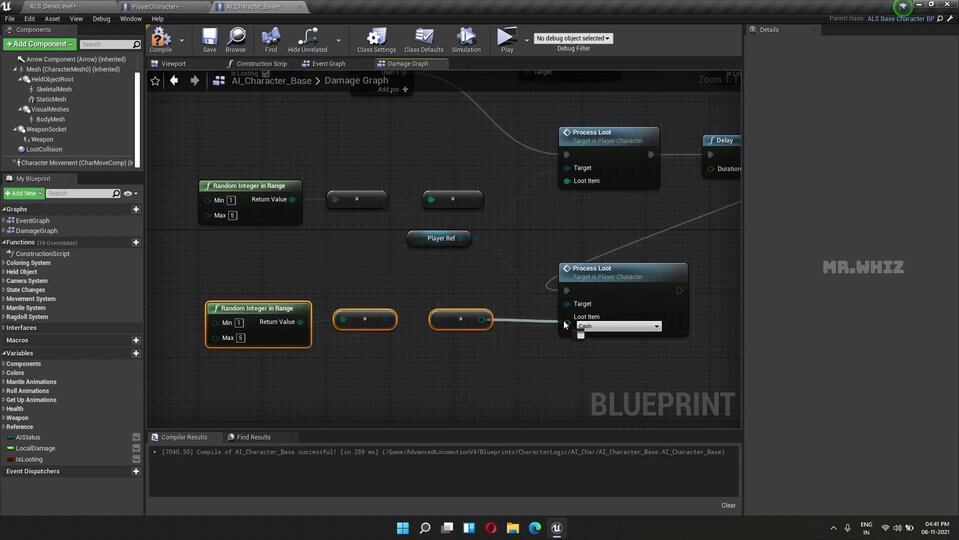
click(161, 40)
click(209, 40)
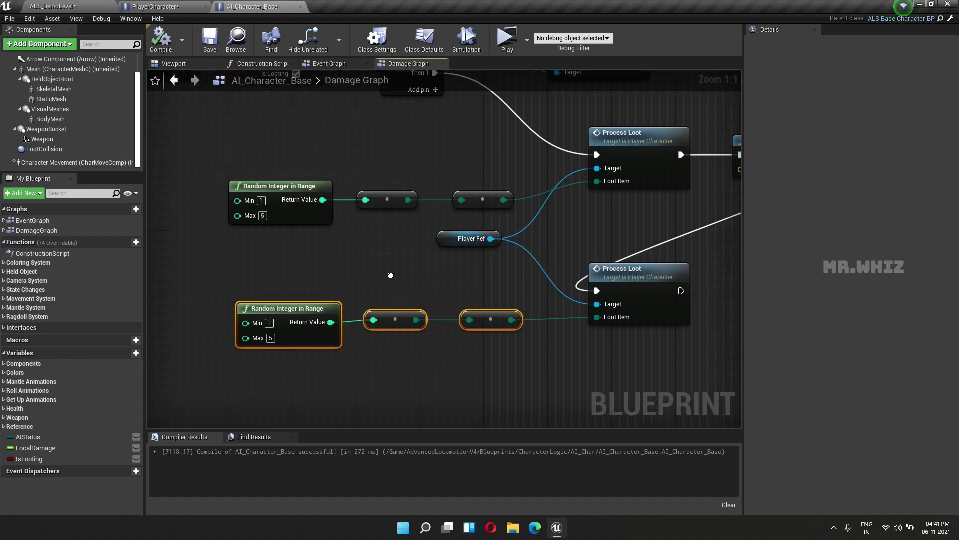
scroll(363, 262, down, 2)
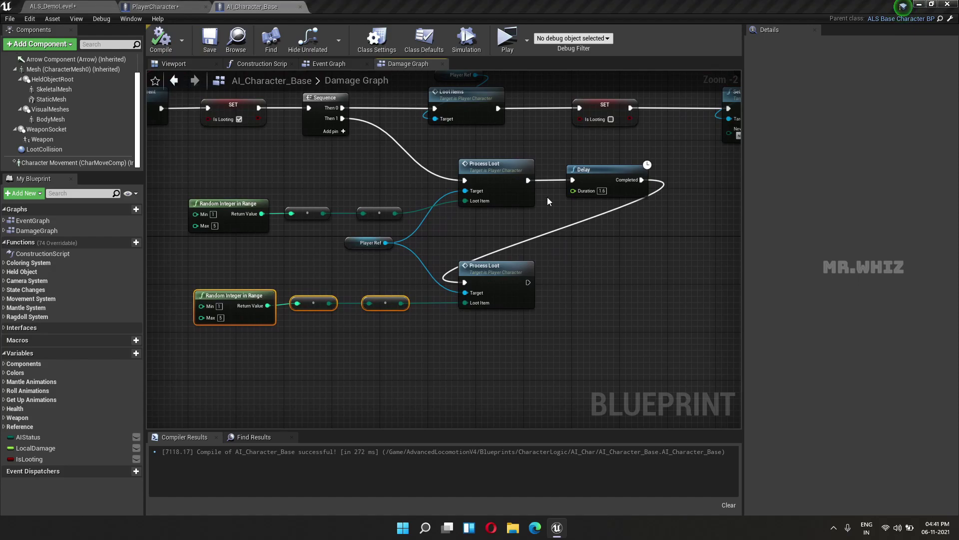
Add a Switch on LootItems node fed by ProcessLoot's Loot Item output in the Loot Graph
double_click(495, 170)
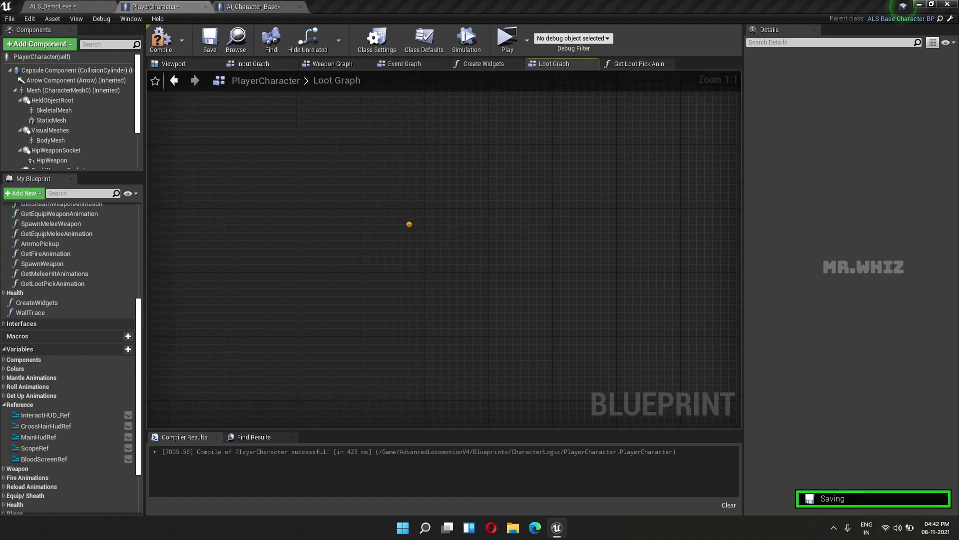
right_drag(502, 314, 361, 306)
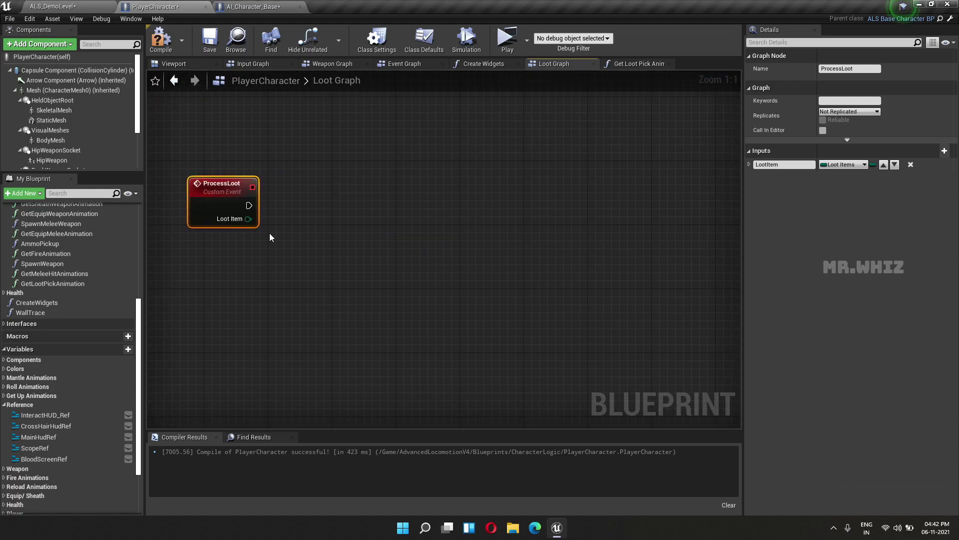
drag(249, 219, 368, 219)
text(switch)
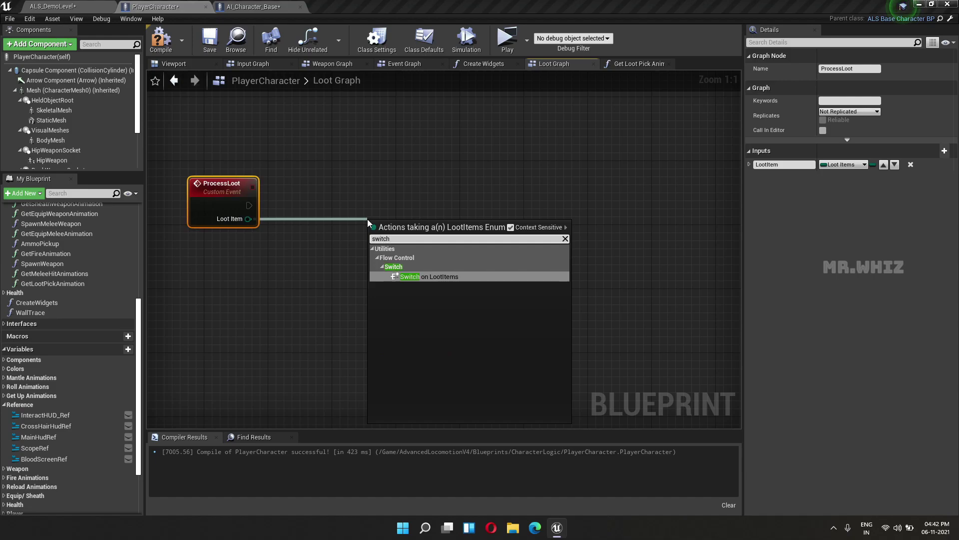
key(Return)
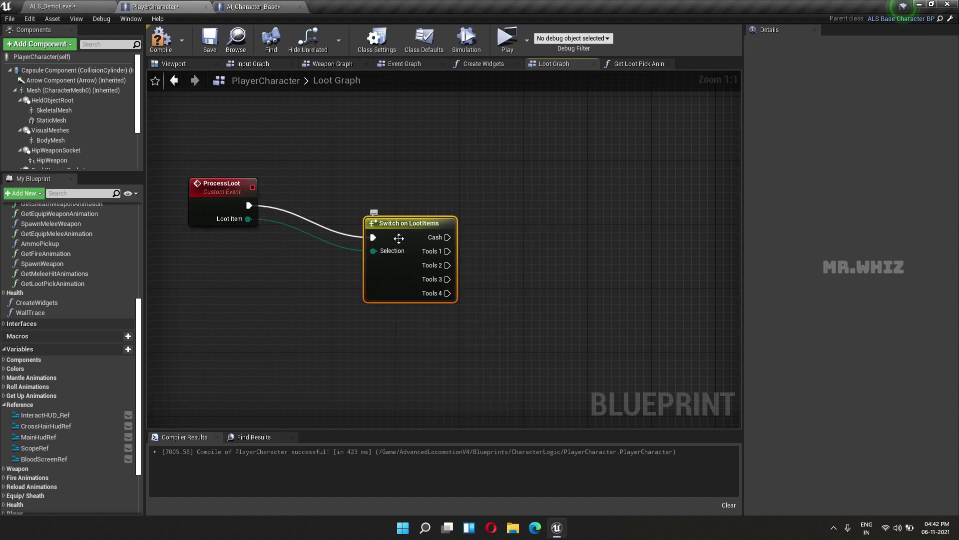
Move the ProcessLoot and Switch nodes lower, compile PlayerCharacter, and return to ALS_DemoLevel
scroll(533, 242, down, 1)
scroll(550, 246, down, 7)
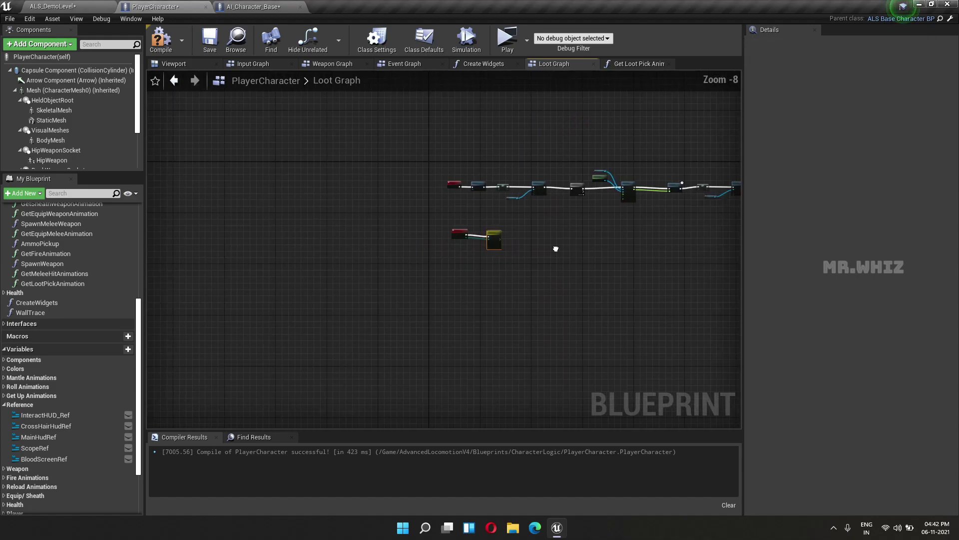
mouse_move(398, 220)
mouse_down()
mouse_move(481, 238)
mouse_move(472, 331)
mouse_up()
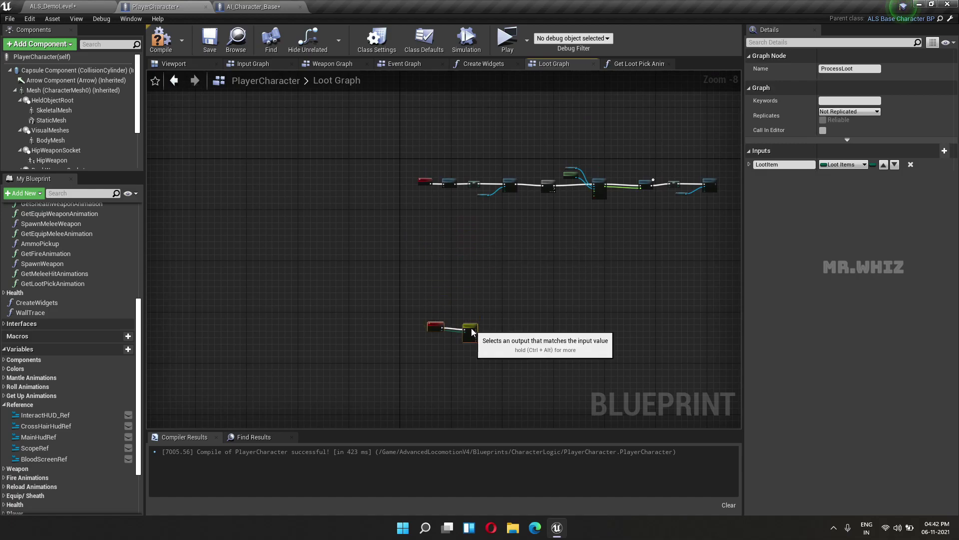
mouse_move(472, 332)
right_down()
mouse_move(466, 257)
mouse_move(384, 289)
right_up()
scroll(360, 275, up, 3)
scroll(445, 274, up, 3)
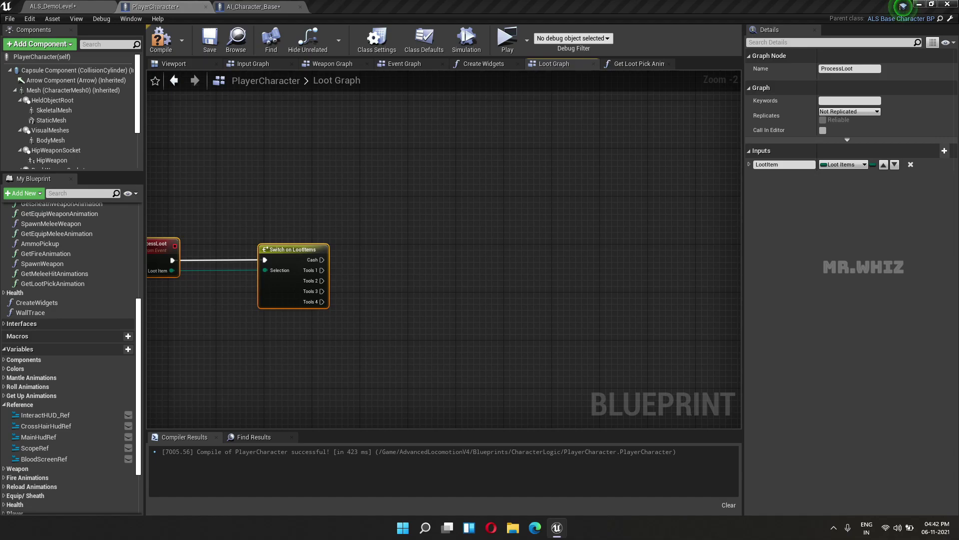
click(161, 39)
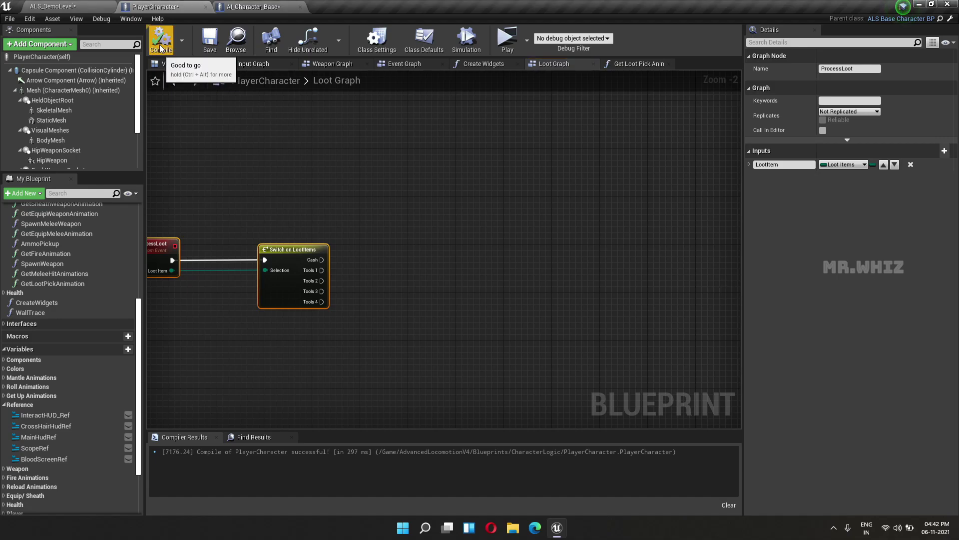
click(69, 10)
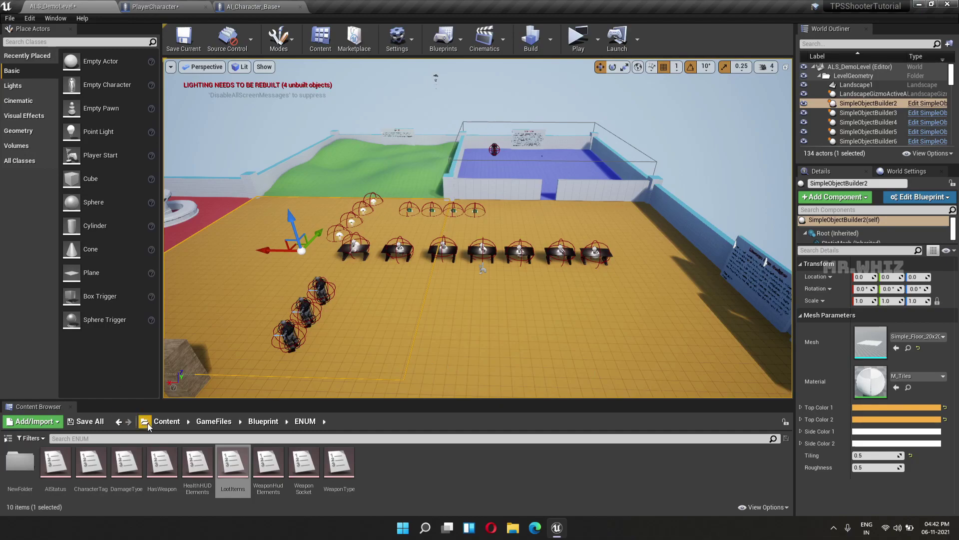
Create a Widget Blueprint named UI_PickupLog in Content/GameFiles/Blueprint/UI
click(166, 421)
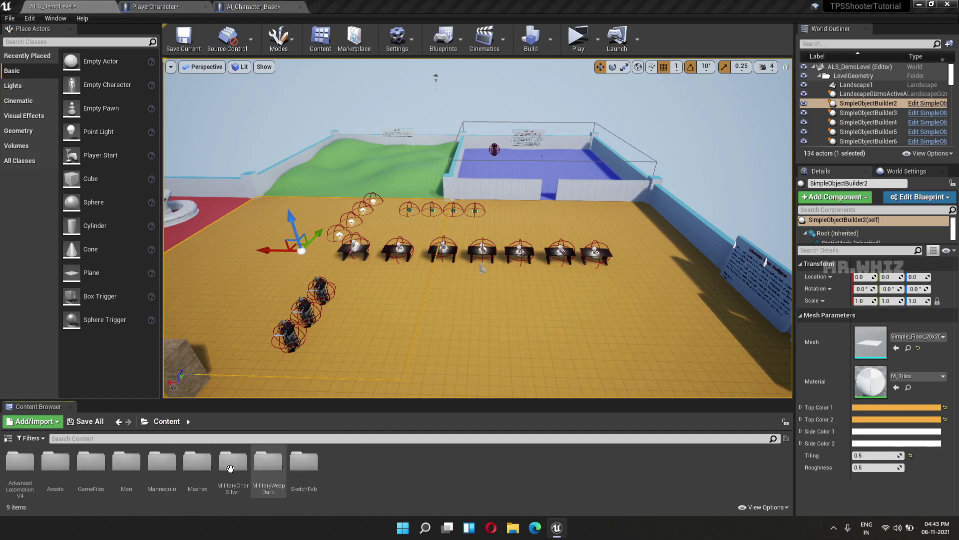
double_click(91, 462)
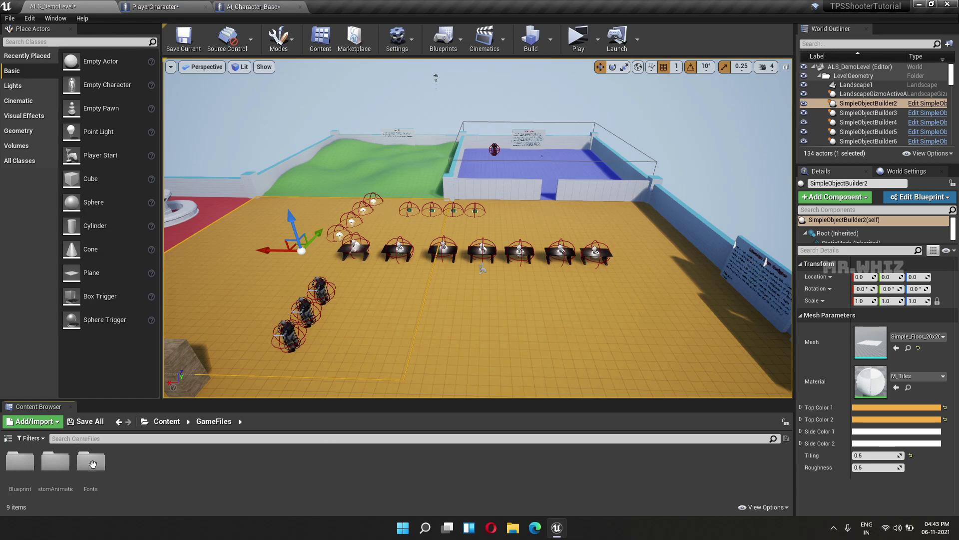
double_click(20, 462)
double_click(199, 464)
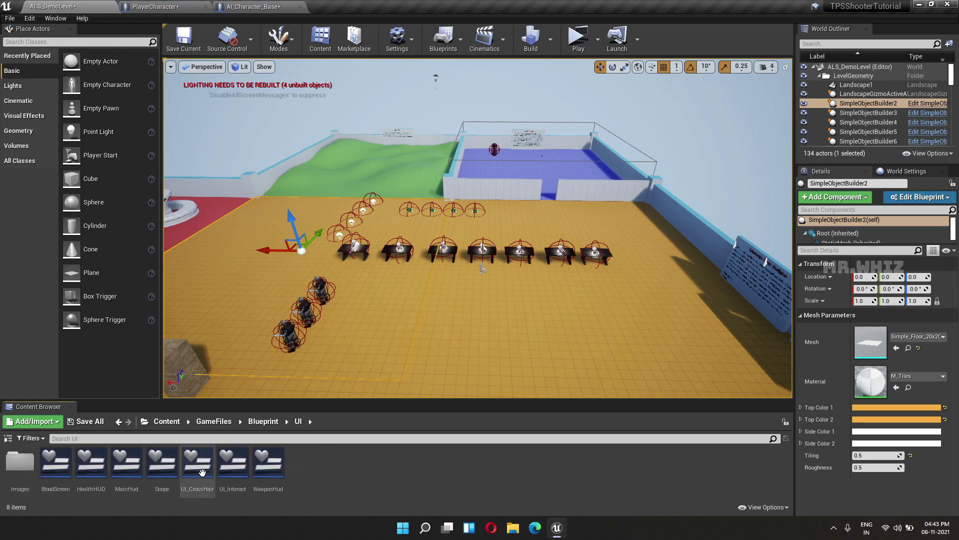
right_click(360, 491)
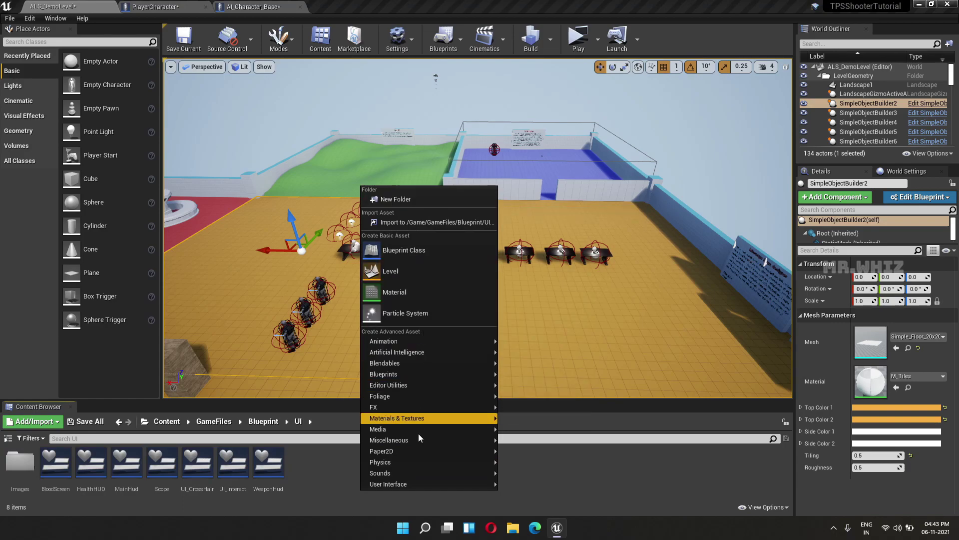
mouse_move(409, 419)
mouse_move(411, 483)
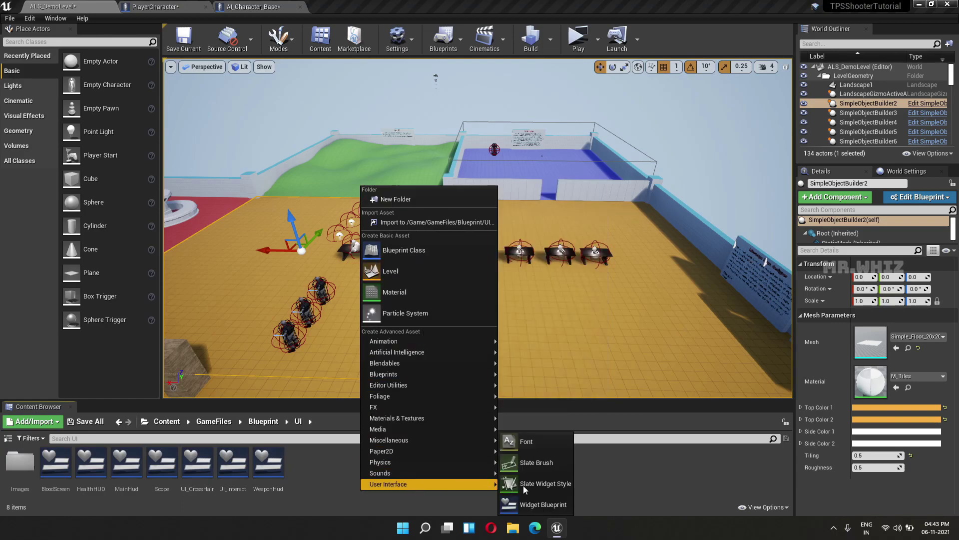
click(544, 501)
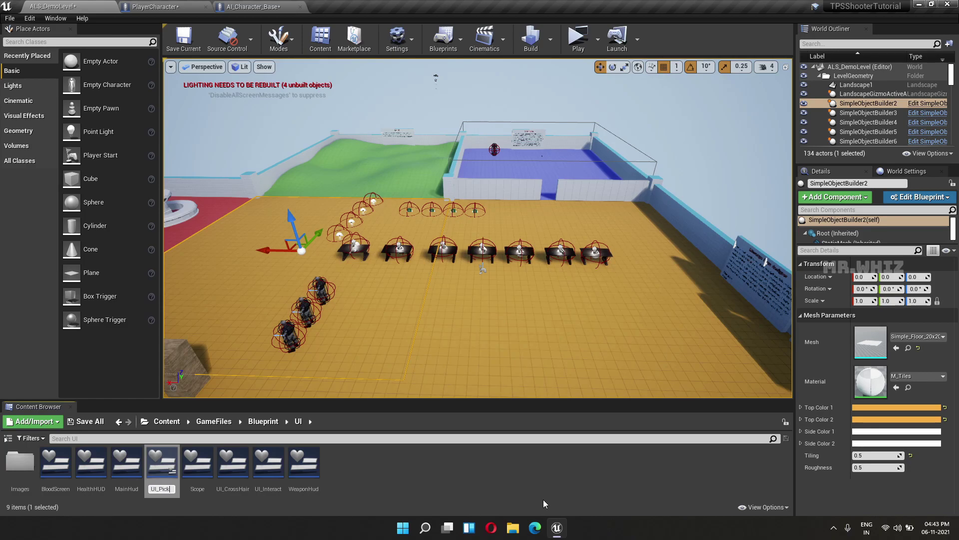
key(Return)
key(Return)
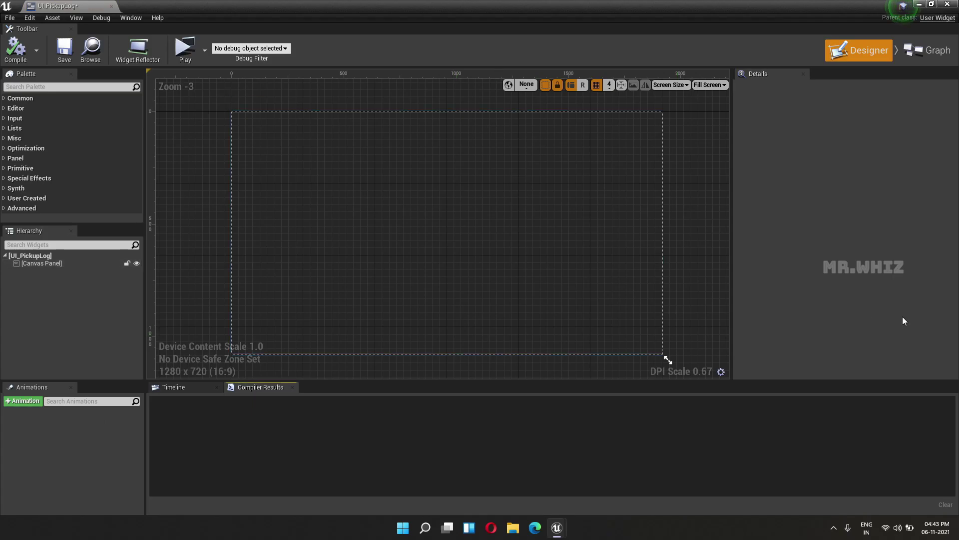
Add a Text block to the canvas, rename it PickupLogText and tick Is Variable
click(37, 87)
text(Text)
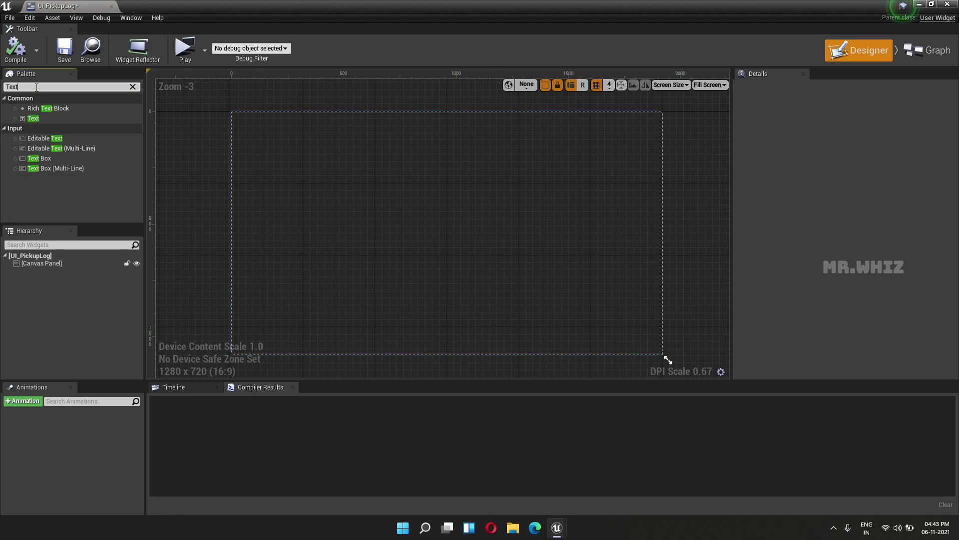
mouse_move(64, 120)
mouse_down()
mouse_move(71, 276)
mouse_move(71, 266)
mouse_up()
click(79, 271)
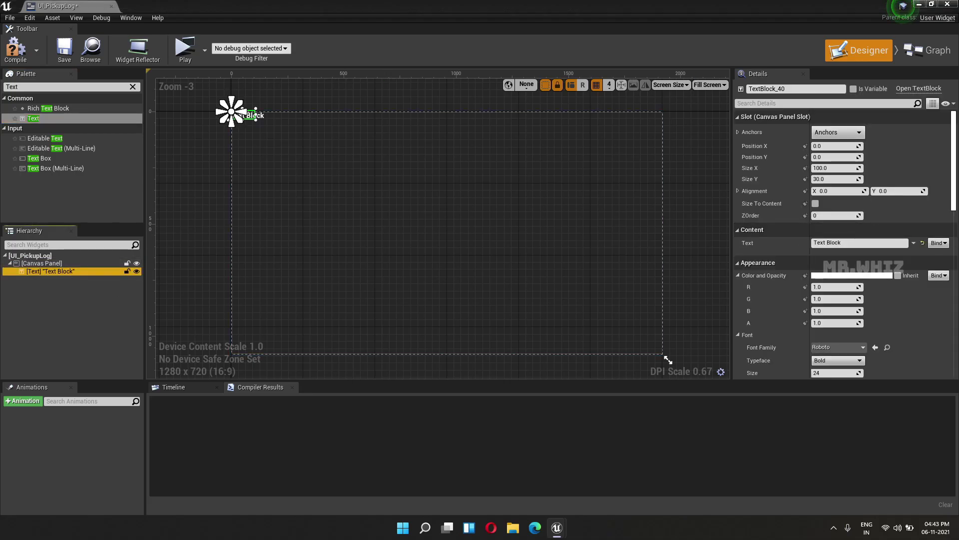
click(794, 90)
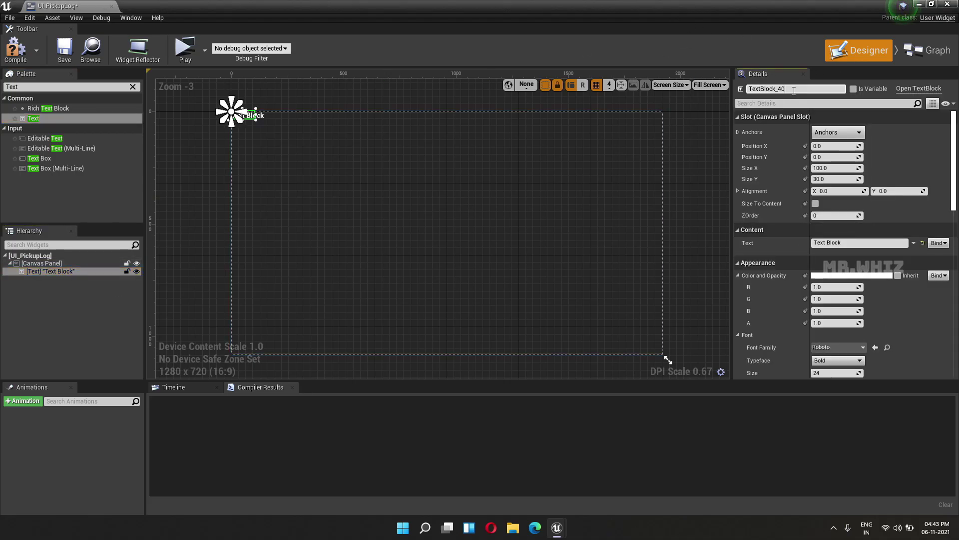
text(Pi)
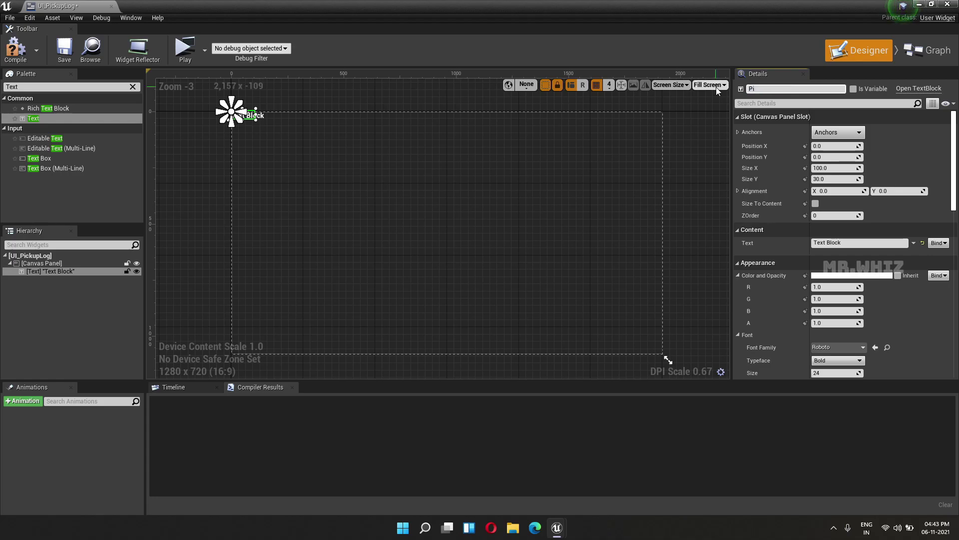
text(ckup)
text(LogText)
key(Return)
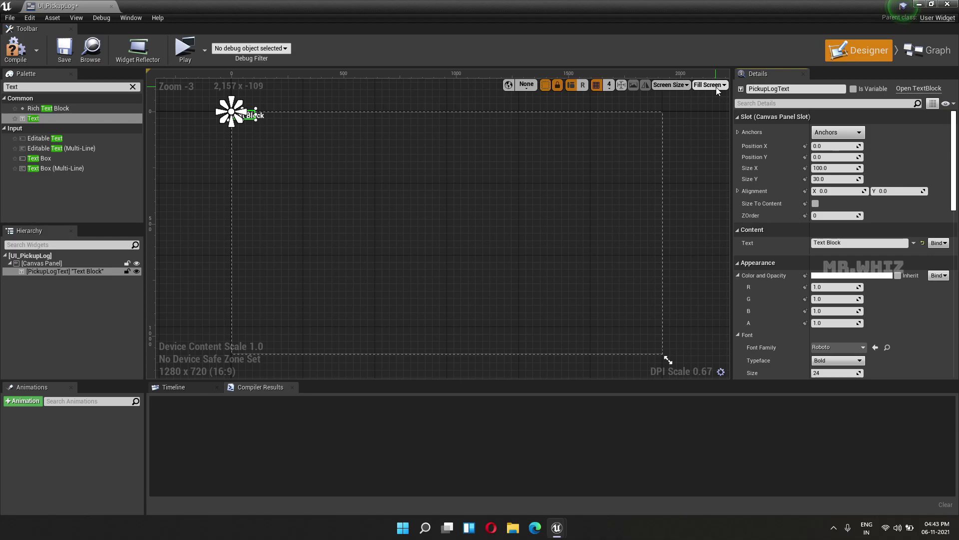
click(854, 89)
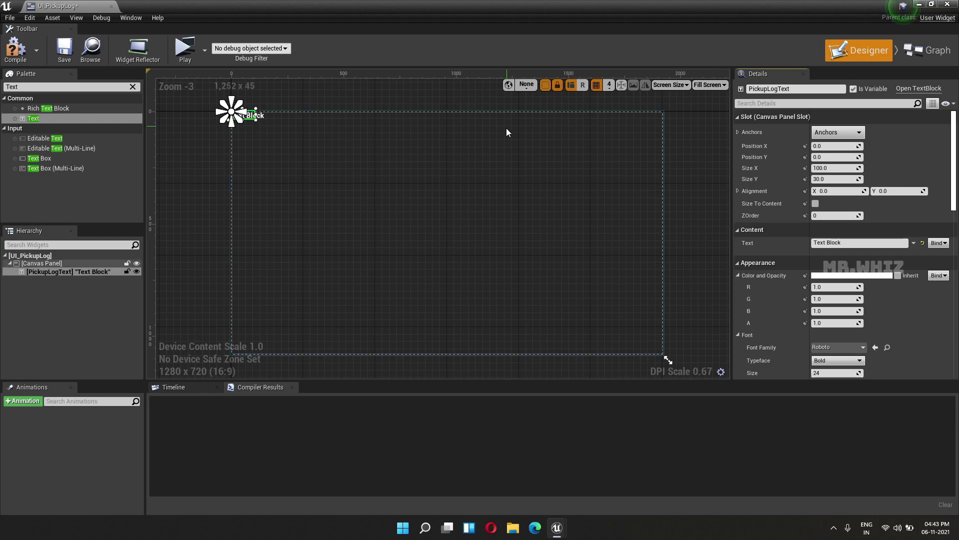
Move PickupLogText toward the canvas's right side and widen it to about 418
drag(251, 117, 639, 196)
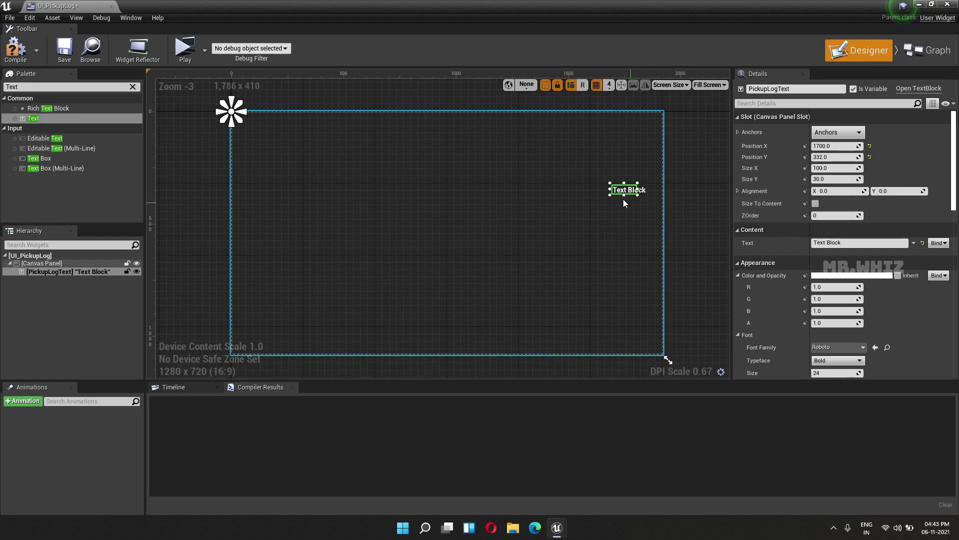
drag(609, 190, 539, 189)
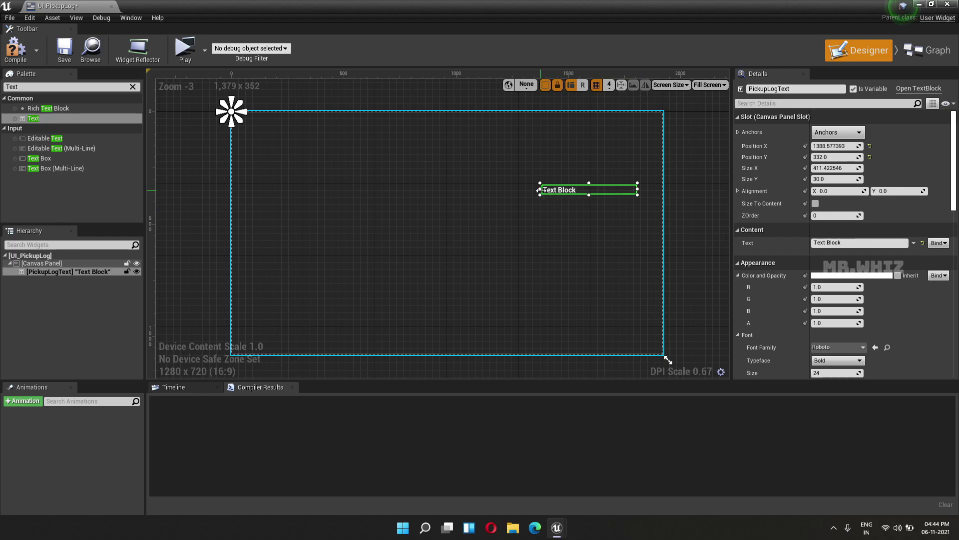
drag(599, 188, 617, 177)
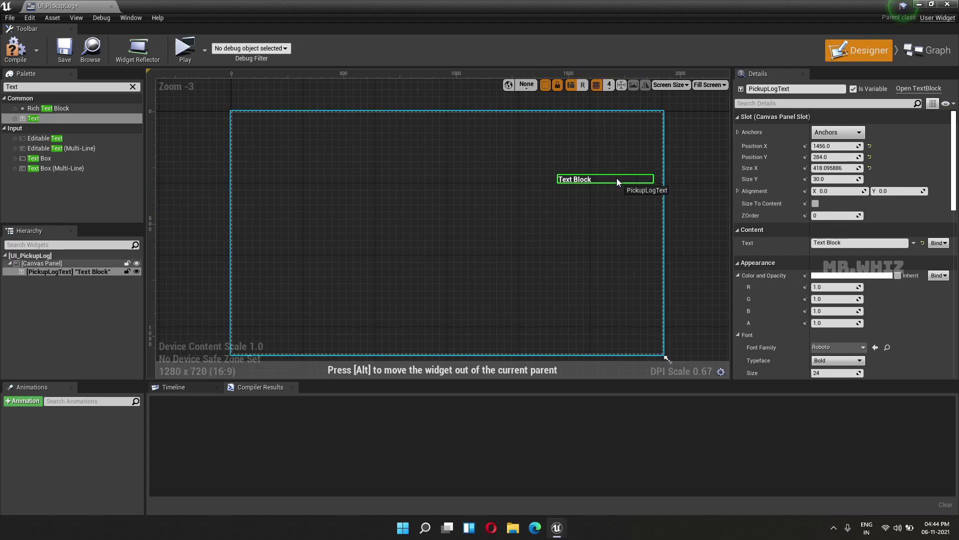
Give PickupLogText the Teko-Medium_Font font at size 20 with right-justified text
click(850, 347)
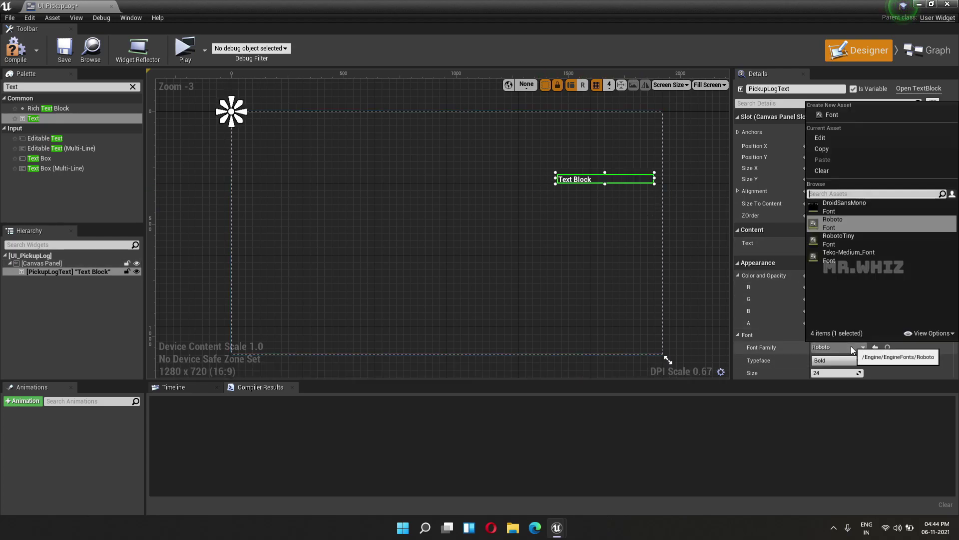
click(840, 259)
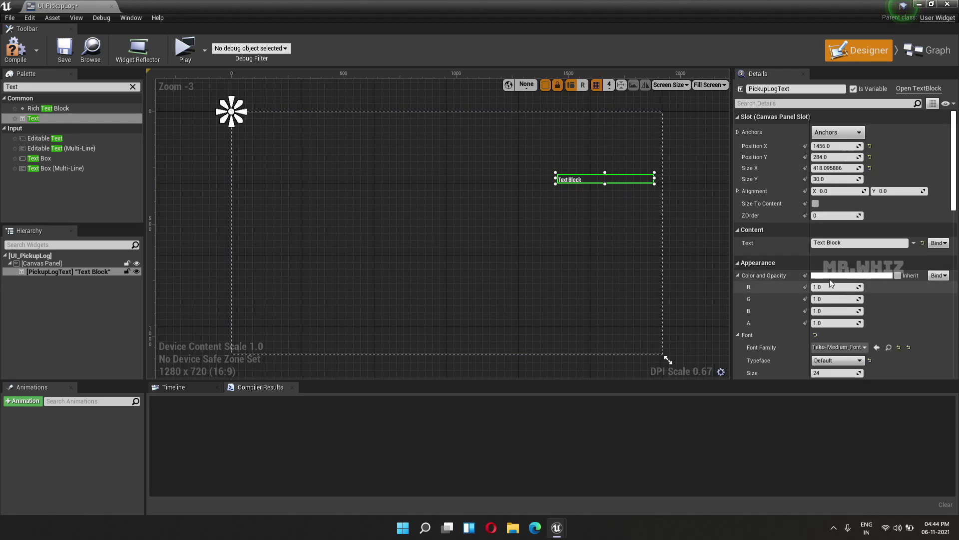
scroll(887, 325, down, 2)
scroll(883, 361, down, 3)
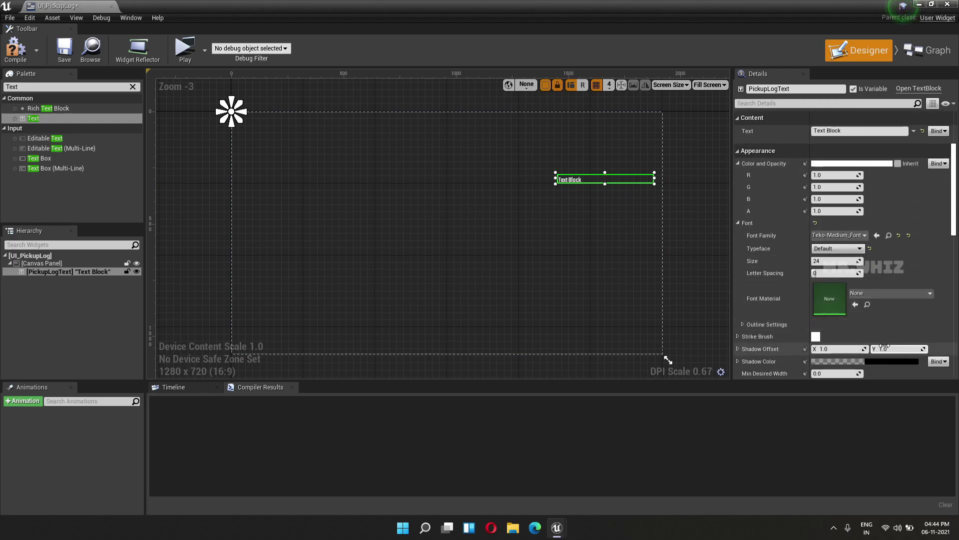
scroll(898, 259, down, 2)
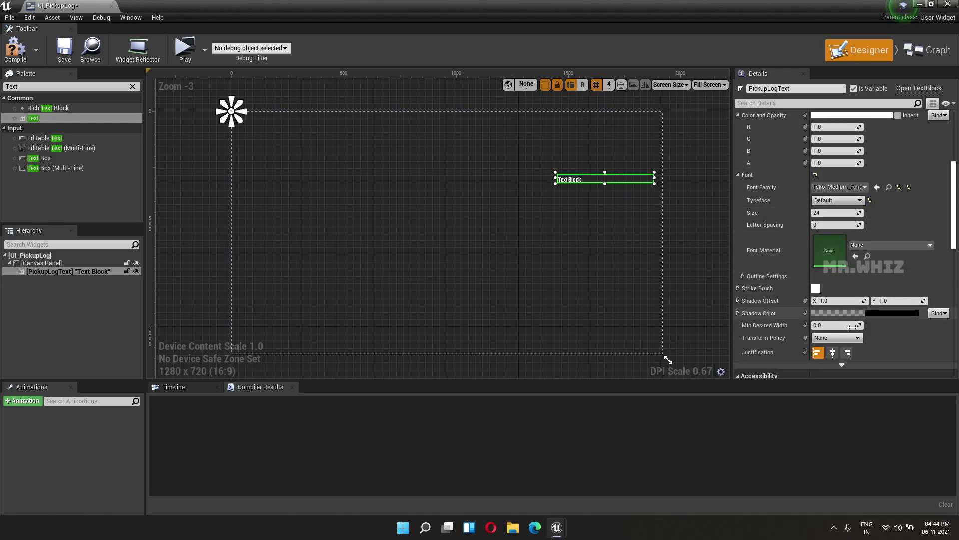
click(845, 352)
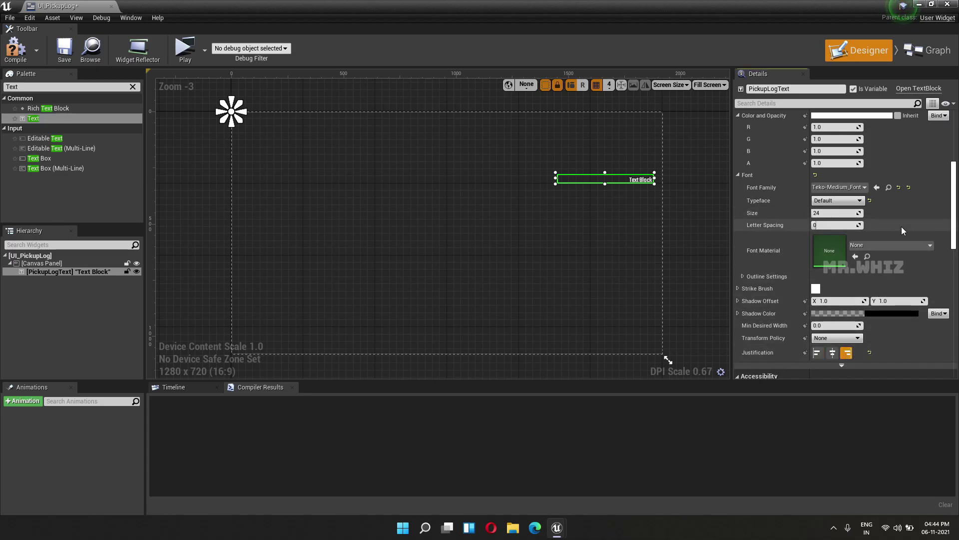
scroll(902, 226, up, 4)
click(848, 309)
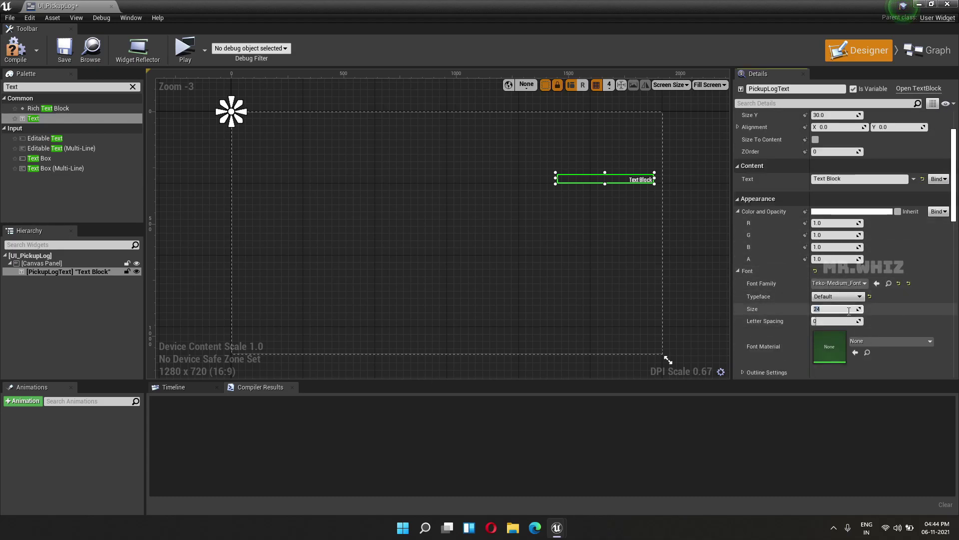
text(20)
key(Return)
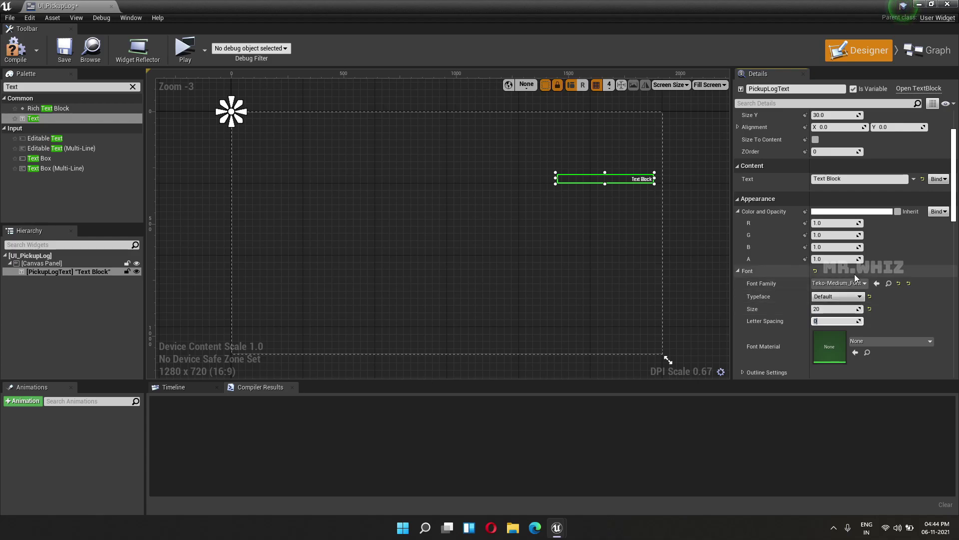
Anchor PickupLogText to center-right and switch to the widget's Event Graph
scroll(884, 271, up, 3)
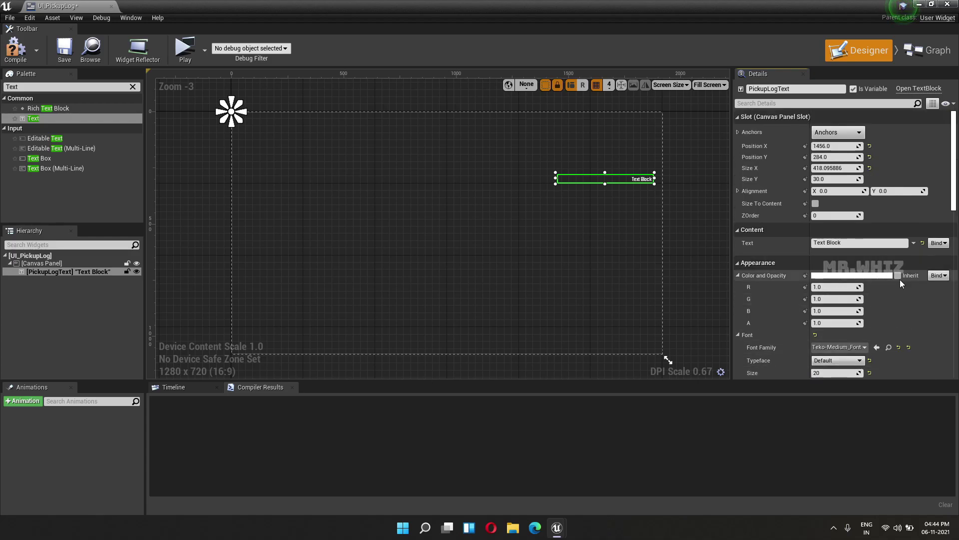
scroll(769, 128, down, 2)
scroll(820, 131, up, 2)
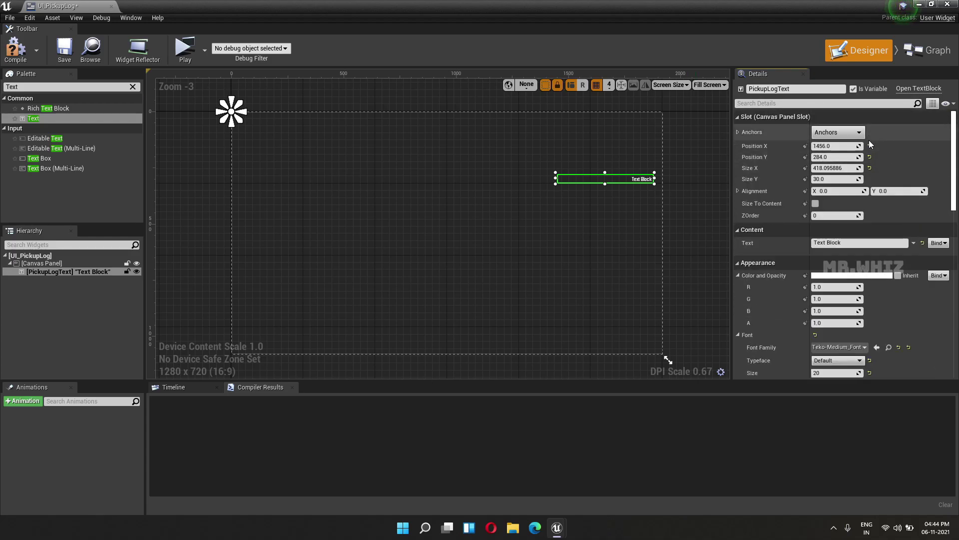
click(854, 132)
click(900, 186)
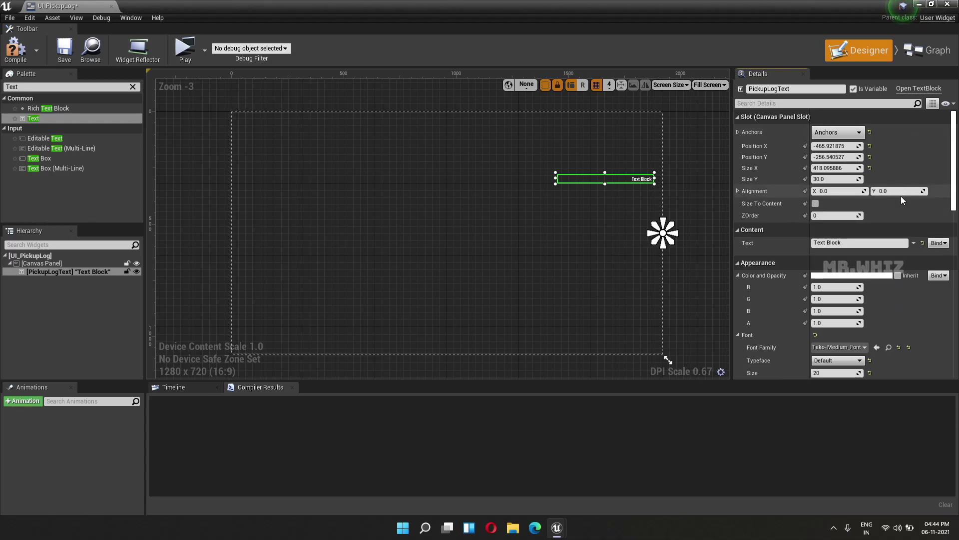
scroll(919, 297, down, 2)
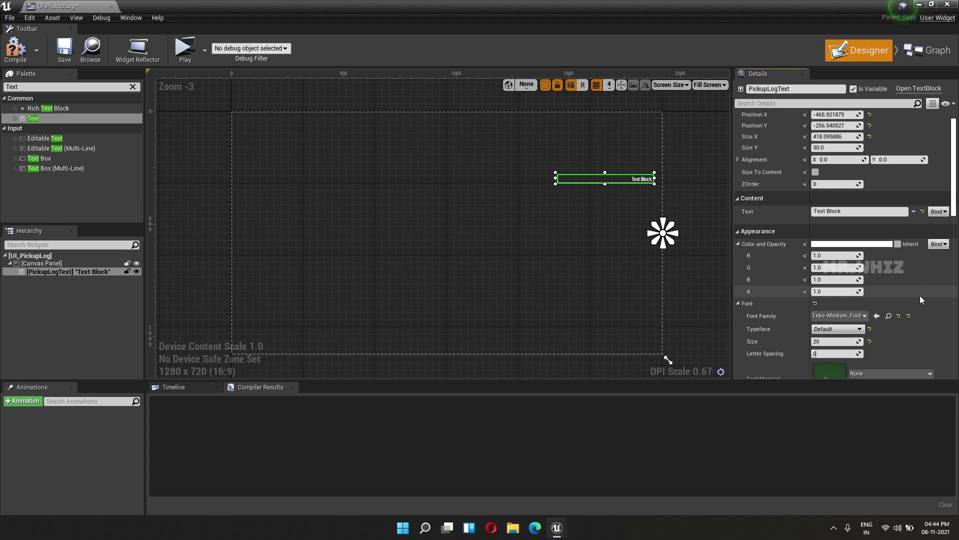
scroll(919, 295, down, 6)
scroll(919, 296, up, 3)
scroll(920, 295, up, 4)
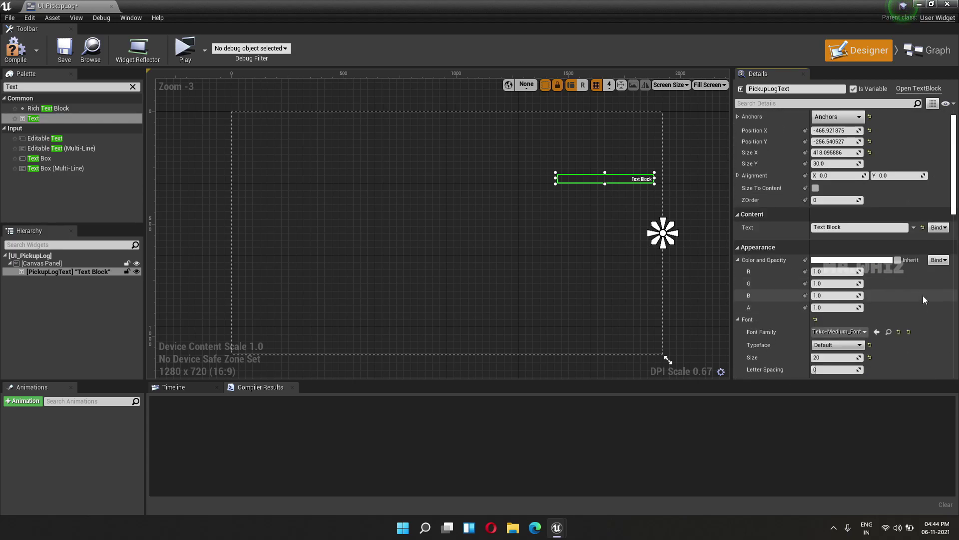
click(929, 50)
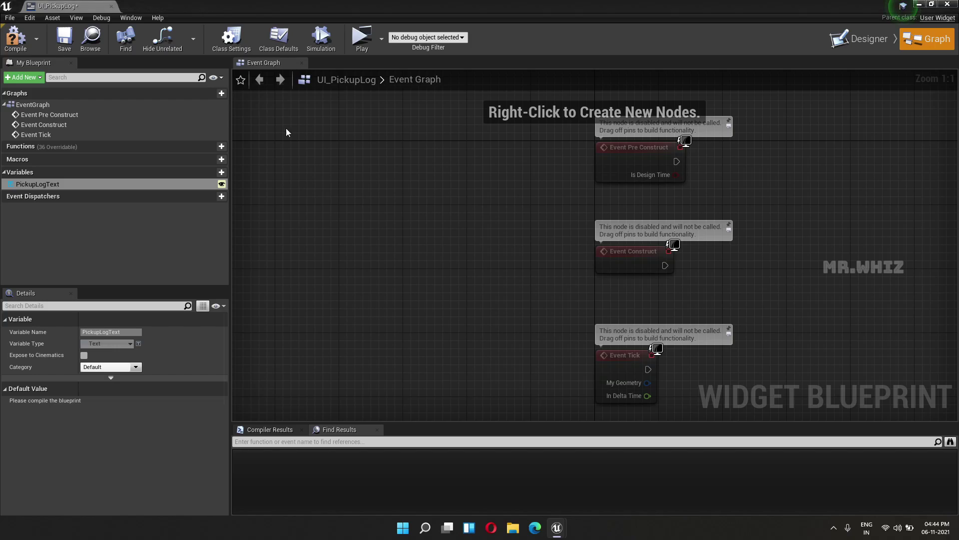
Create a LogText function and give it a String input named T1
click(215, 145)
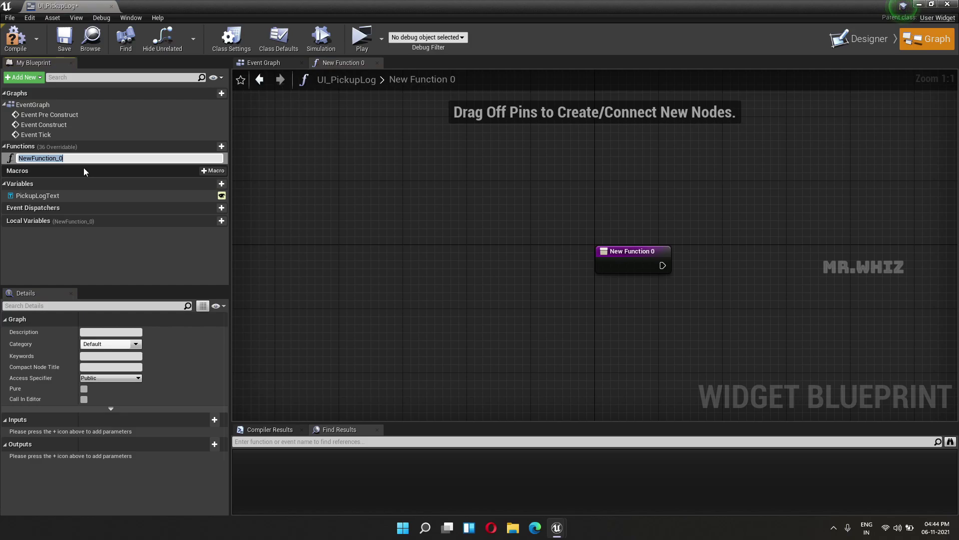
text(LogTe)
text(xt)
key(Return)
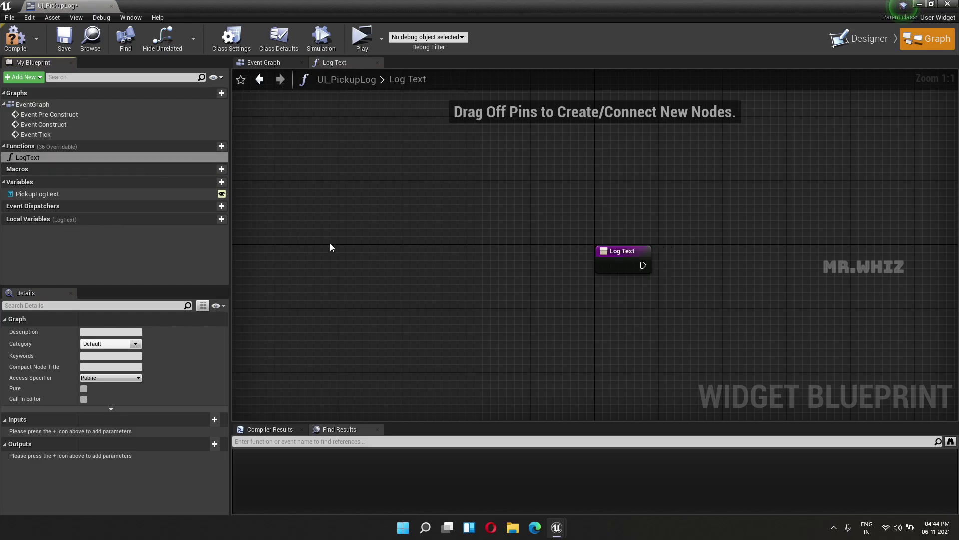
mouse_move(417, 264)
right_down()
mouse_move(368, 228)
mouse_move(164, 199)
right_up()
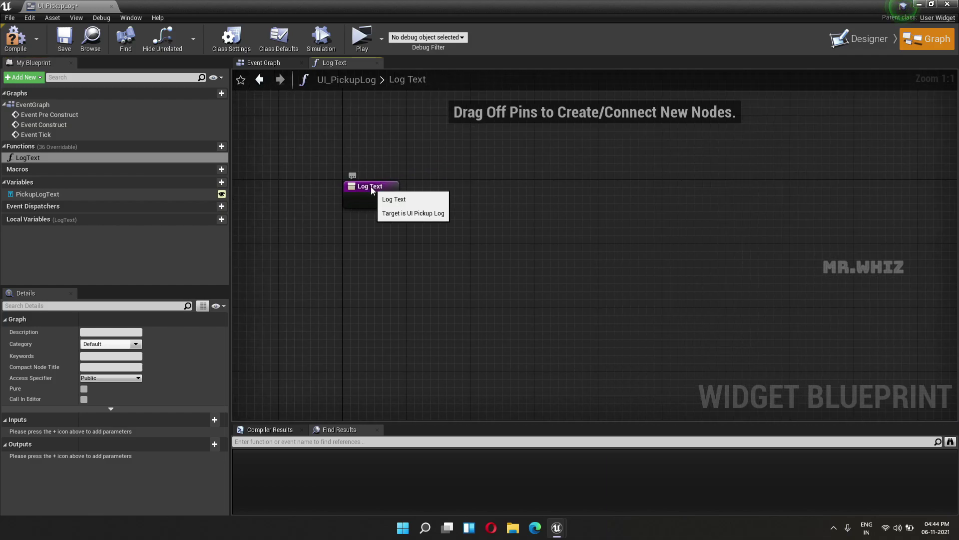
click(382, 212)
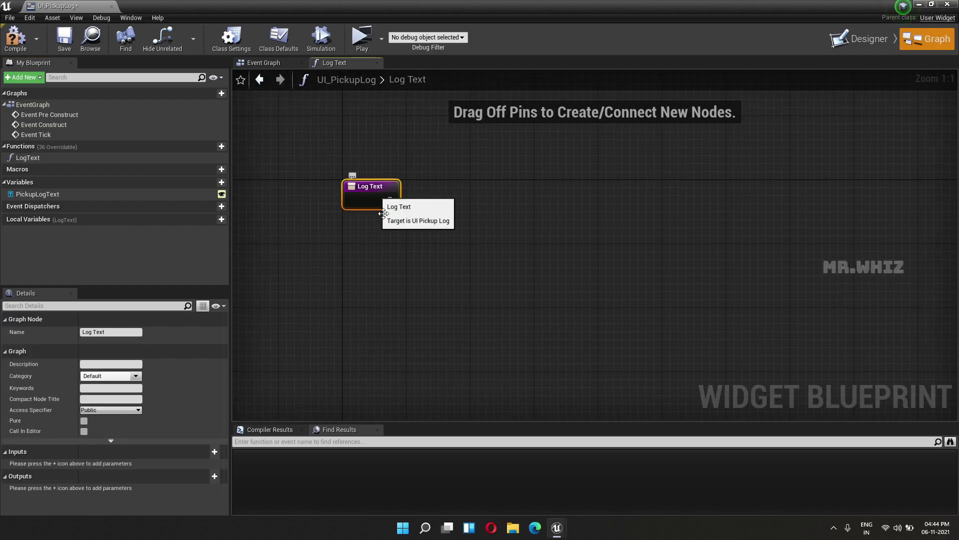
click(211, 452)
text(T1)
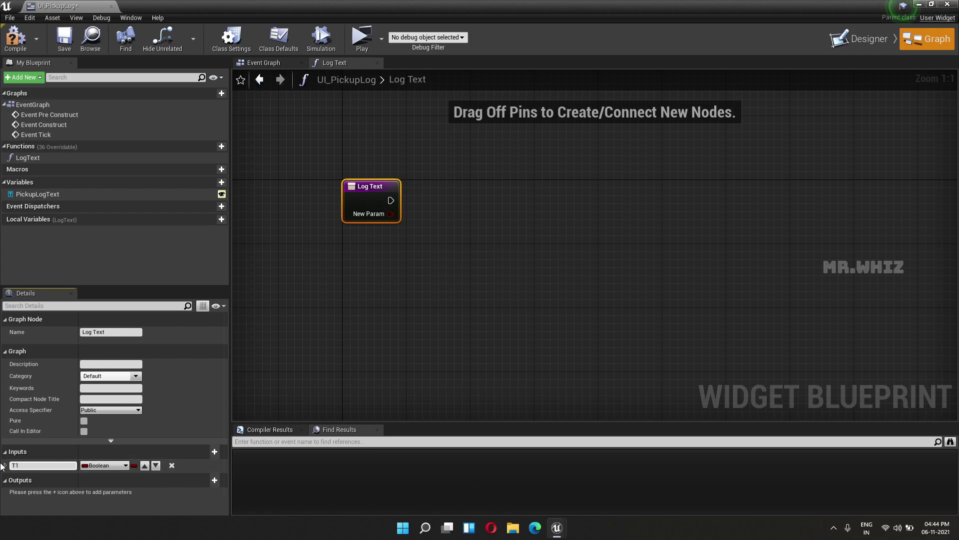
click(104, 468)
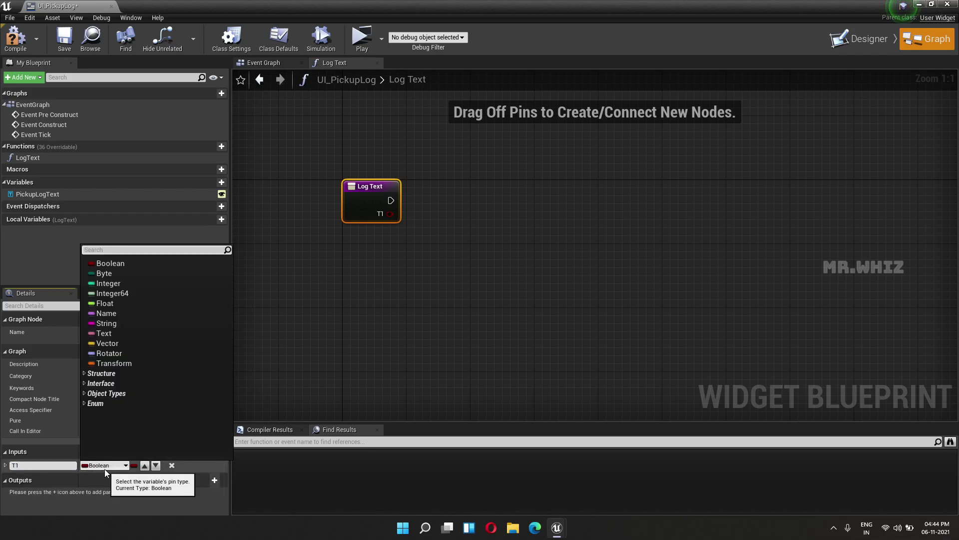
click(107, 323)
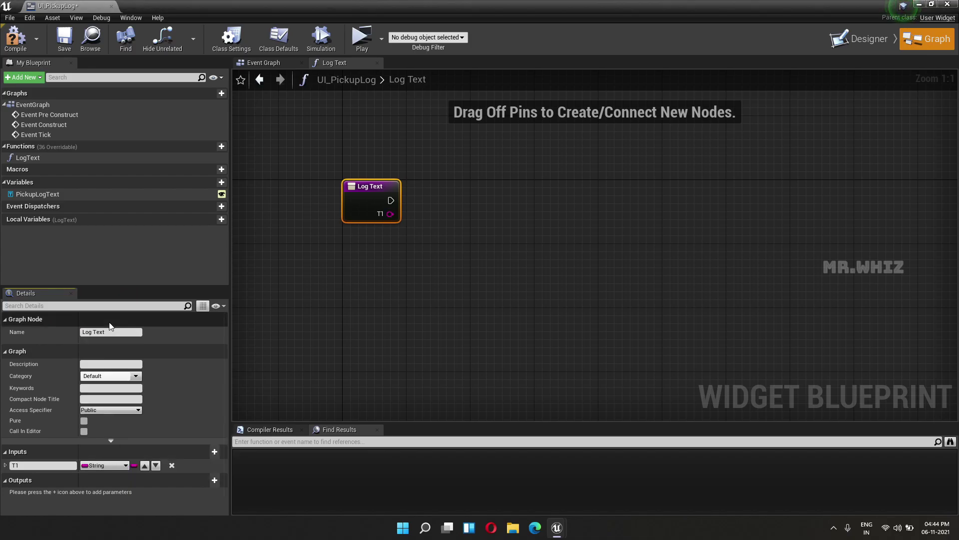
Add the remaining String inputs T2, T3 and T4 to LogText
click(213, 451)
text(T2)
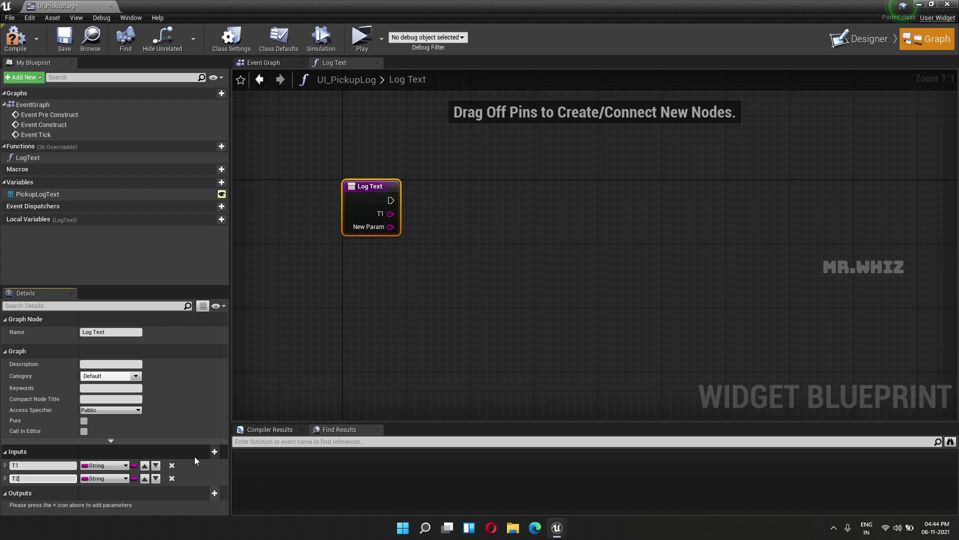
click(209, 452)
click(216, 455)
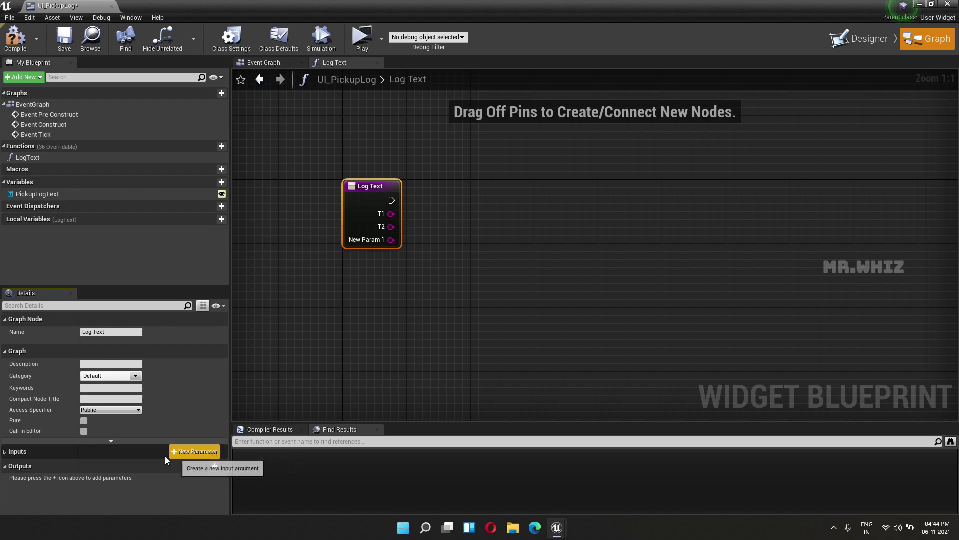
click(9, 455)
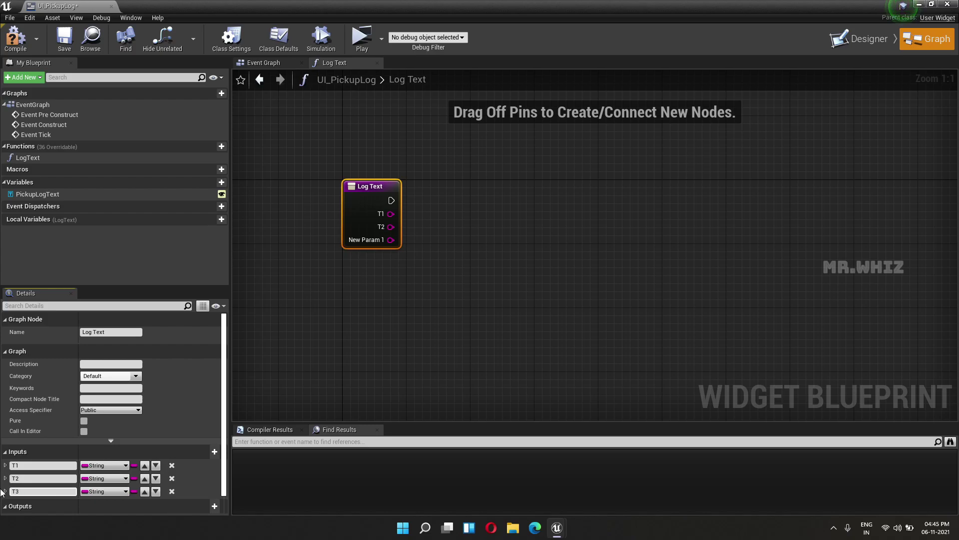
click(213, 452)
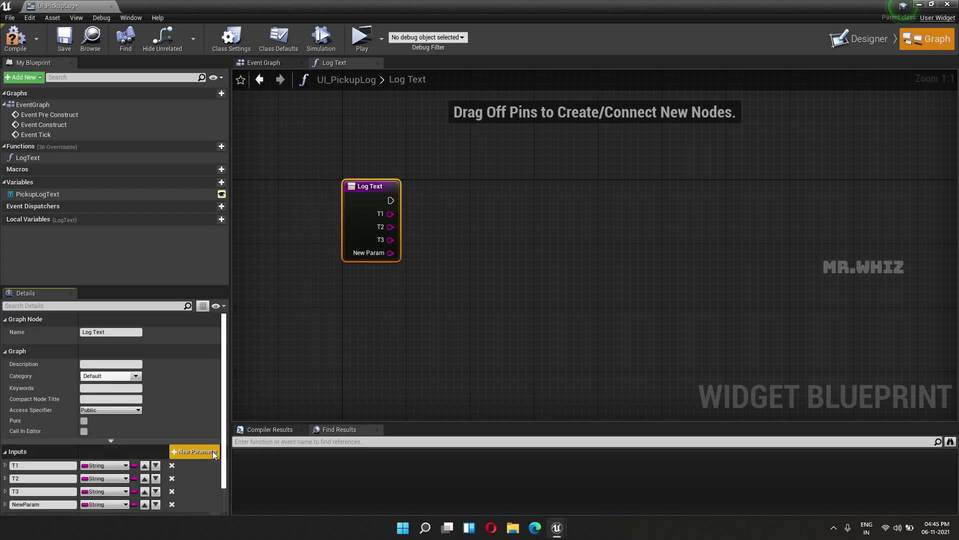
drag(43, 506, 2, 505)
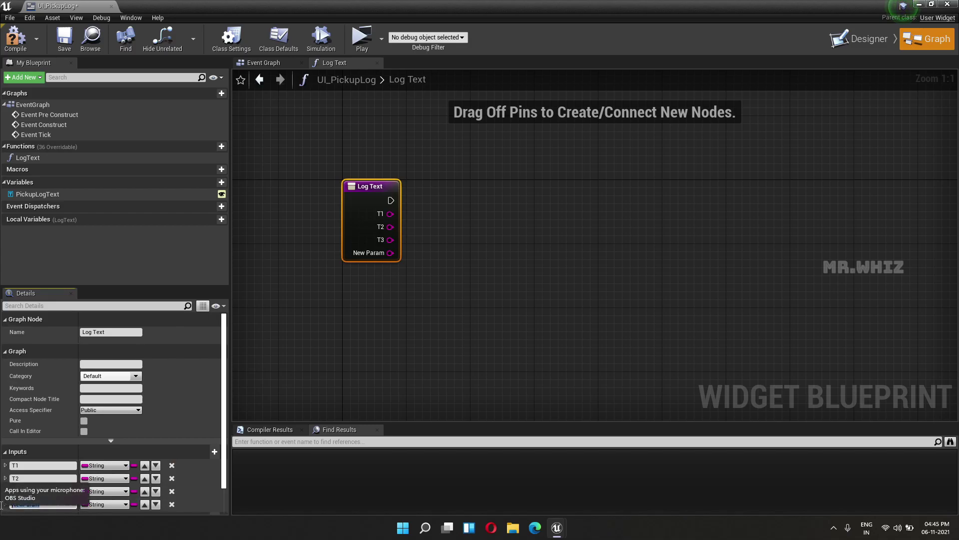
text(T4)
key(Return)
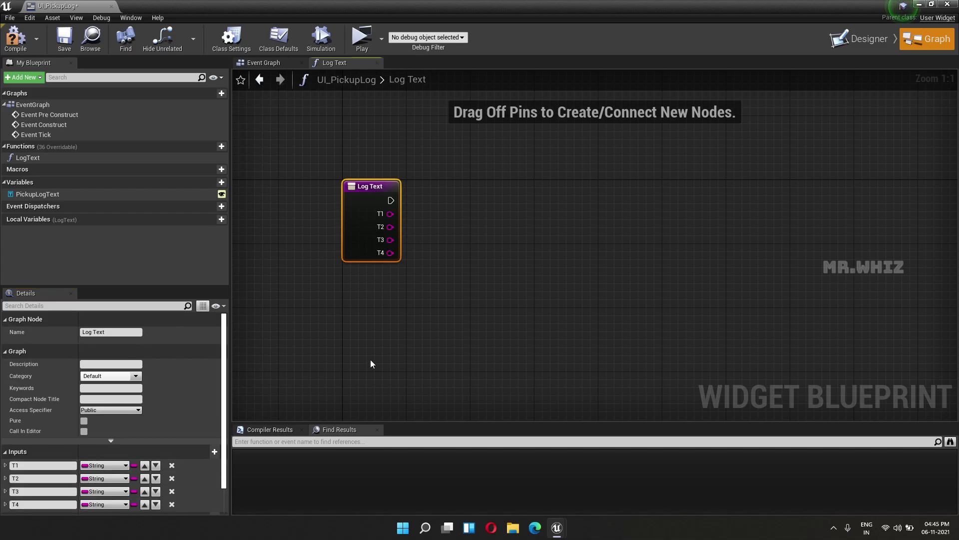
click(370, 359)
Add a PickupLogText getter targeting a SetText (Text) node, driven by Log Text's execution
right_drag(488, 348, 417, 335)
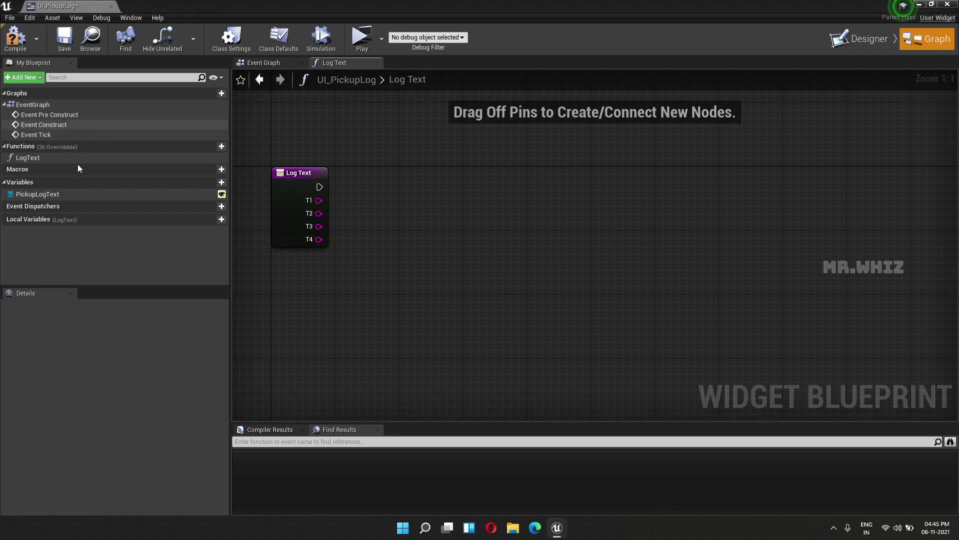
drag(53, 193, 429, 190)
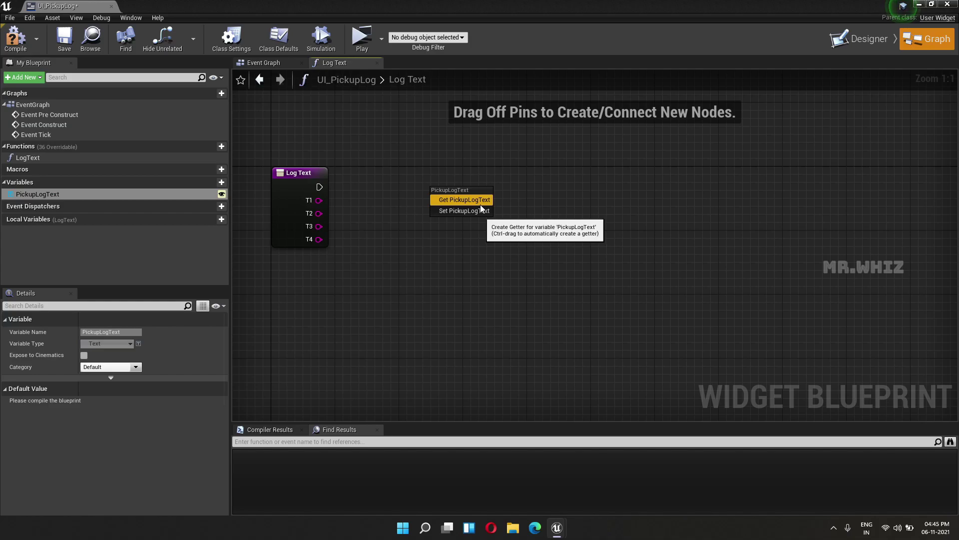
click(481, 200)
drag(489, 190, 548, 175)
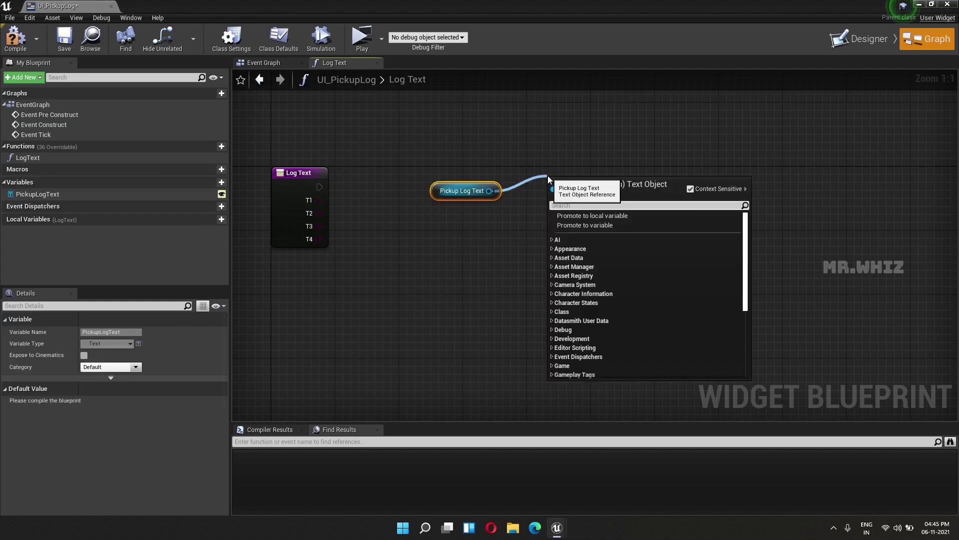
text(set text)
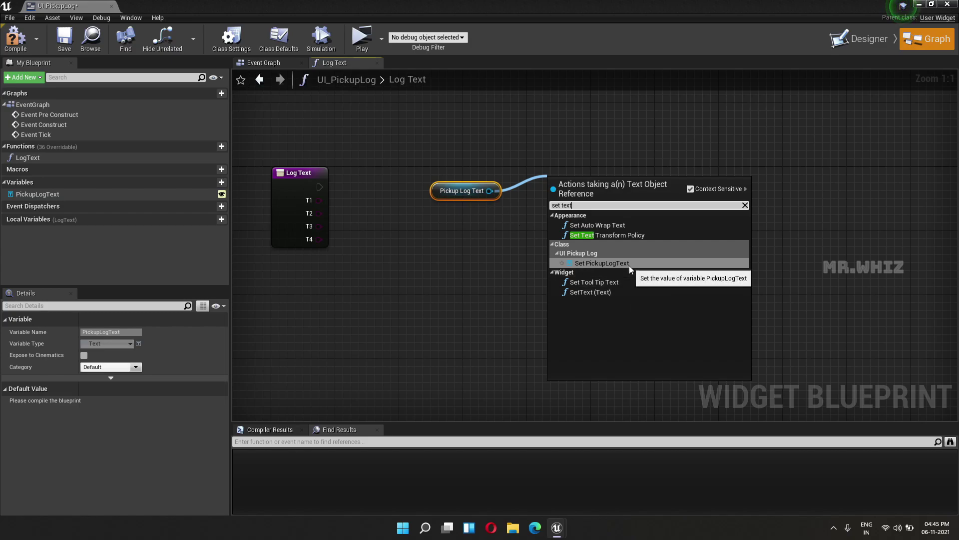
click(613, 293)
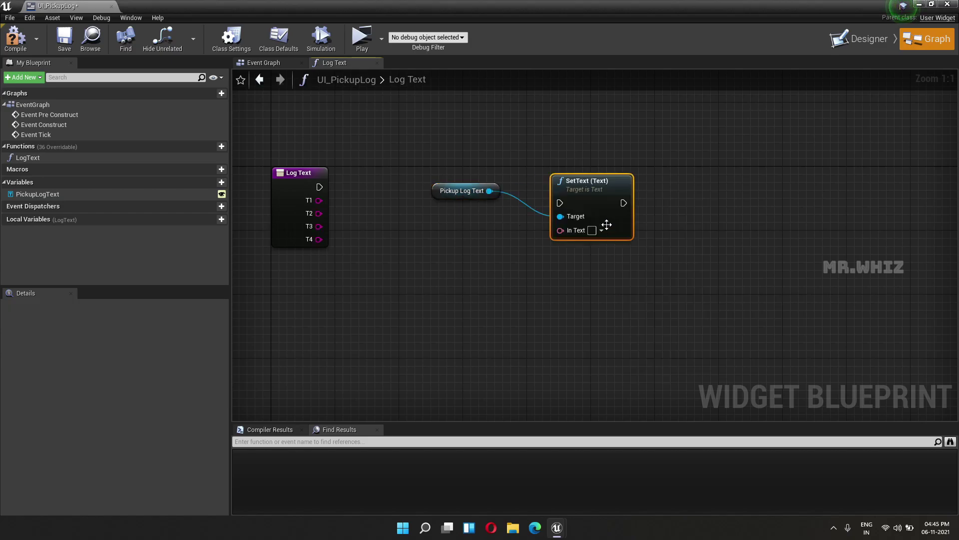
mouse_move(318, 187)
mouse_down()
mouse_move(560, 202)
mouse_move(601, 179)
mouse_up()
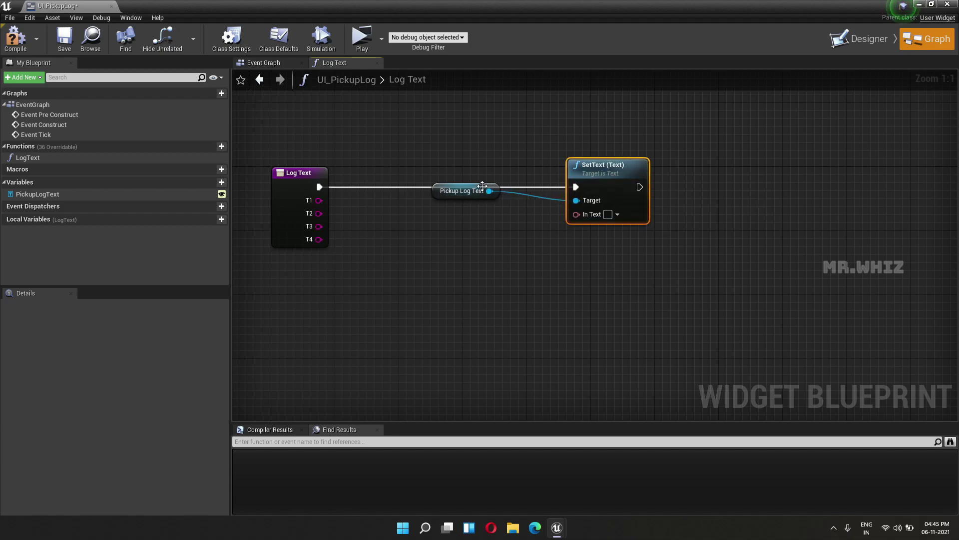
drag(483, 186, 491, 146)
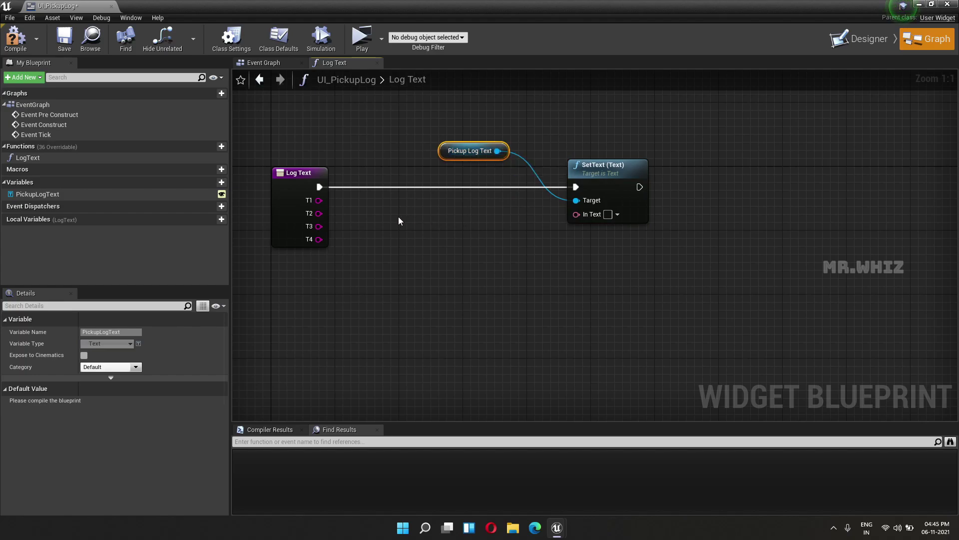
Place a string Append node with four inputs joining T1, T2, T3 and T4
right_click(376, 220)
text(append)
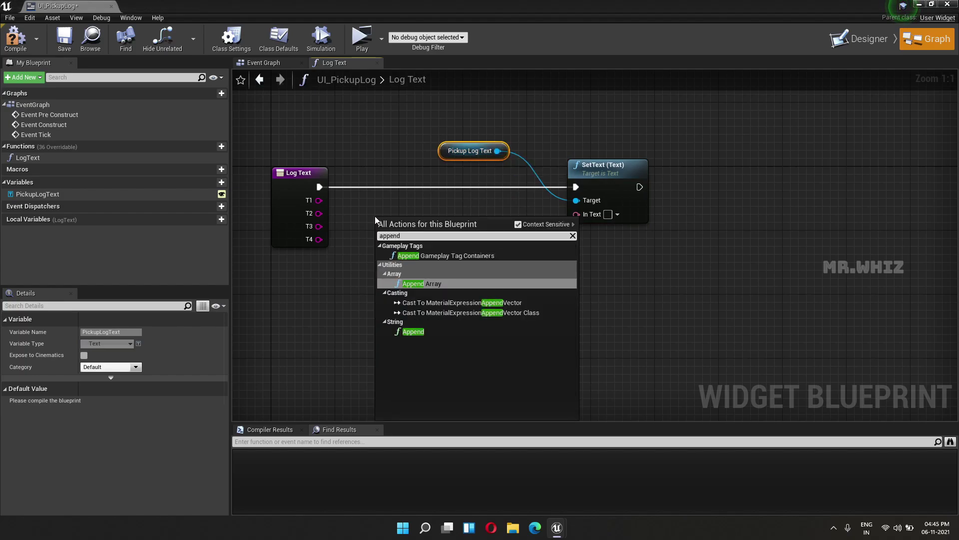
key(Down)
key(Down)
key(Down)
key(Down)
key(Down)
key(Return)
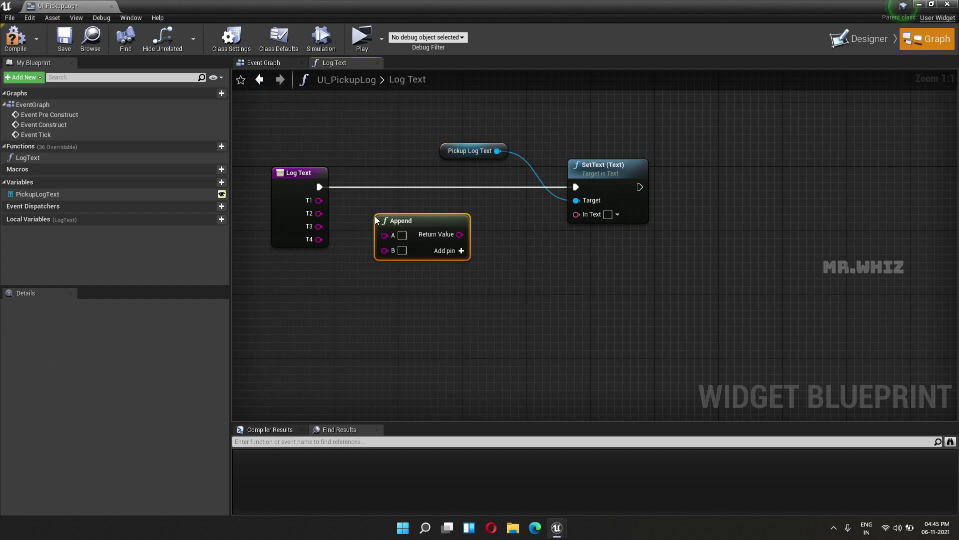
drag(318, 201, 385, 235)
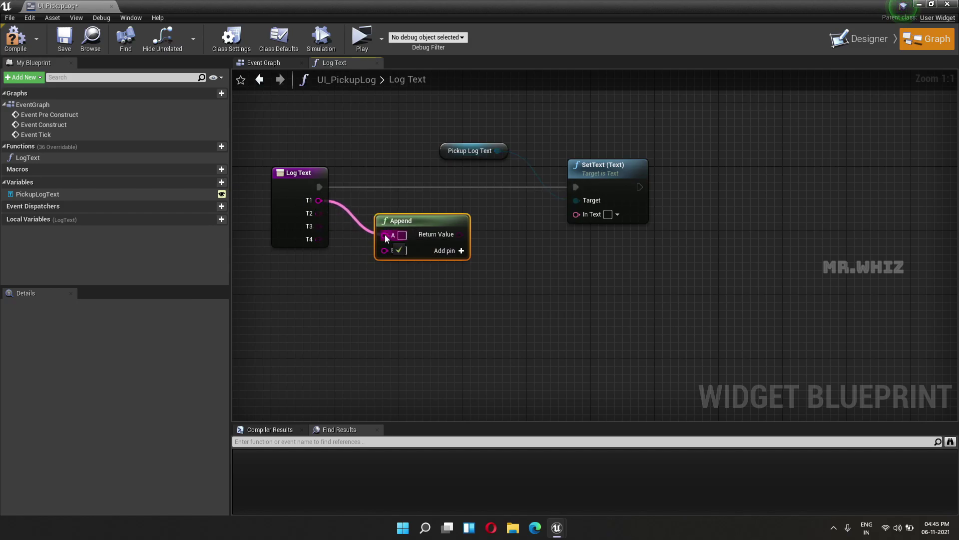
drag(318, 213, 380, 250)
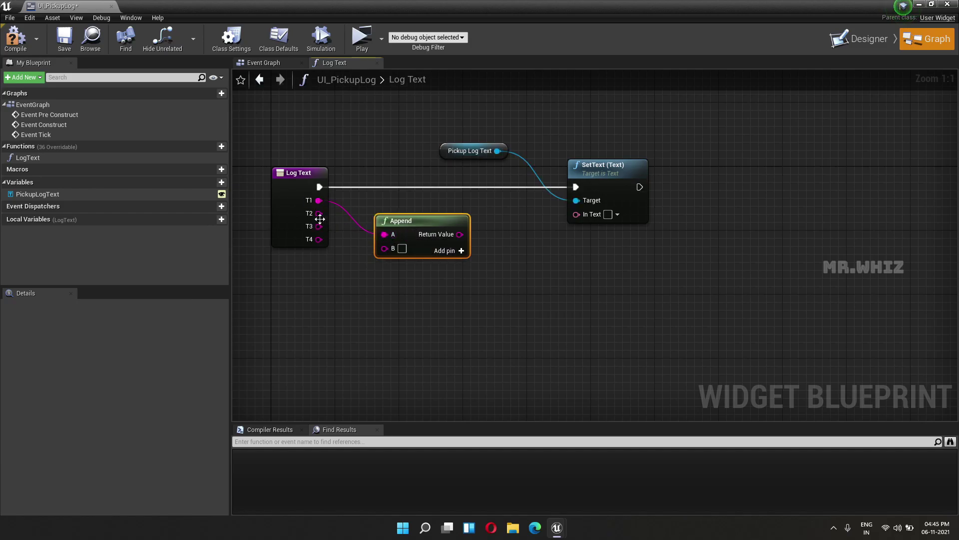
click(442, 251)
click(451, 255)
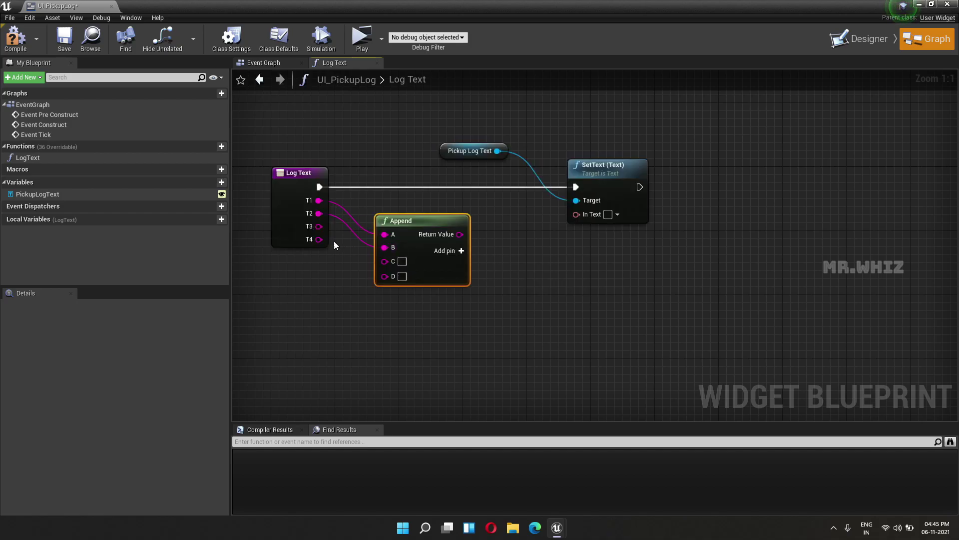
drag(319, 226, 384, 261)
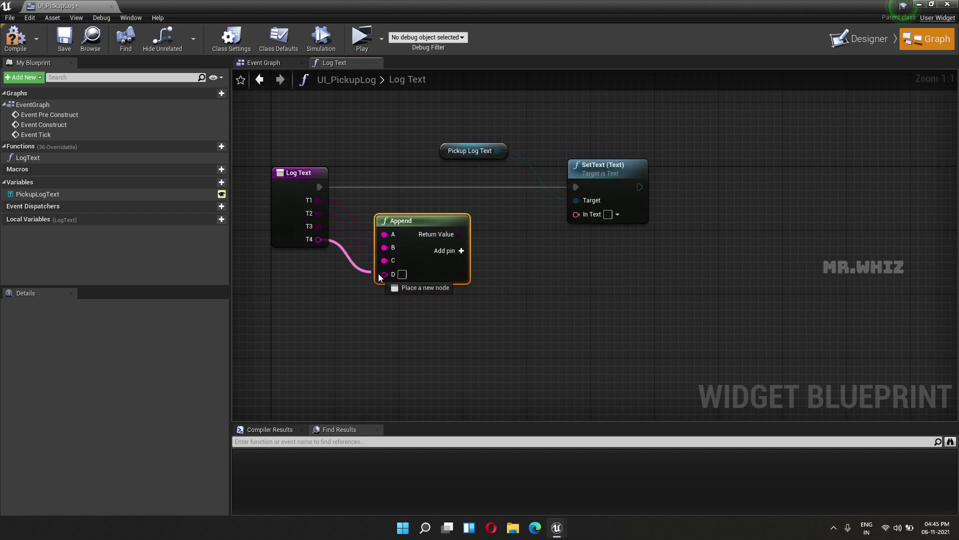
drag(315, 240, 384, 274)
Feed the Append result into SetText's In Text through ToText and tidy the wires
drag(450, 234, 577, 214)
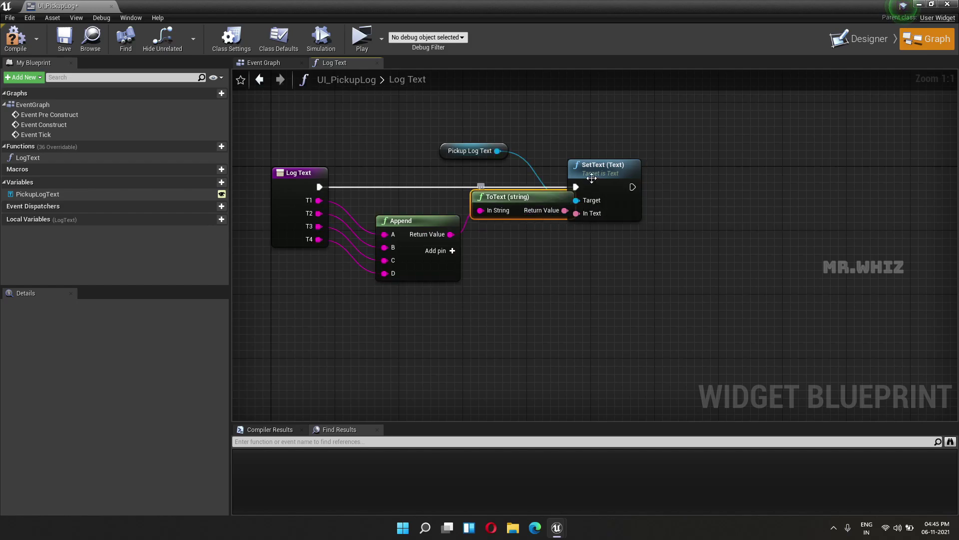
drag(597, 166, 668, 166)
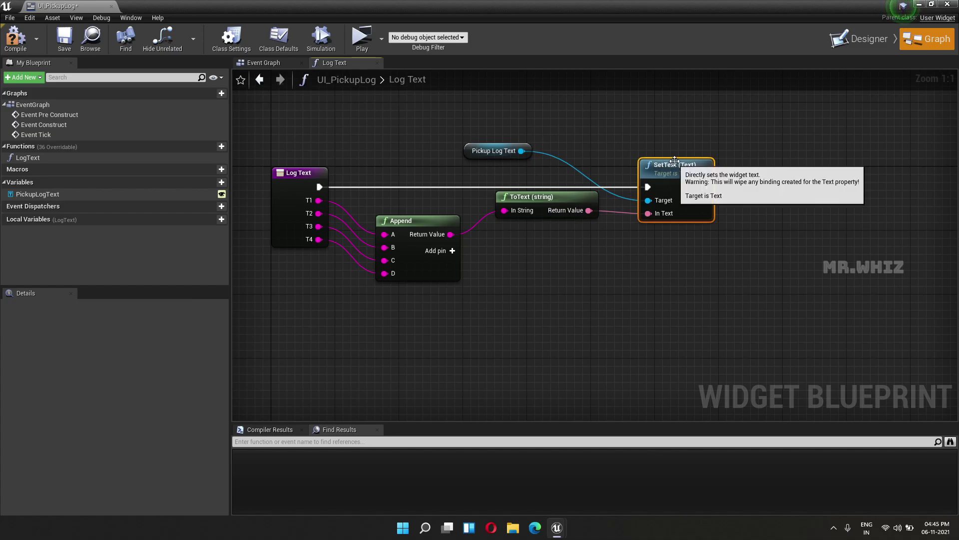
right_click(648, 214)
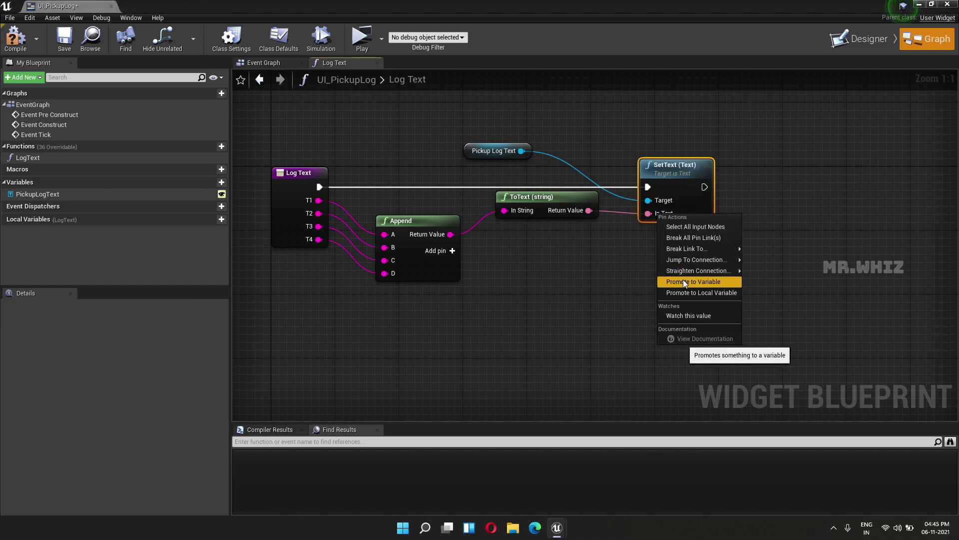
mouse_move(715, 270)
click(765, 271)
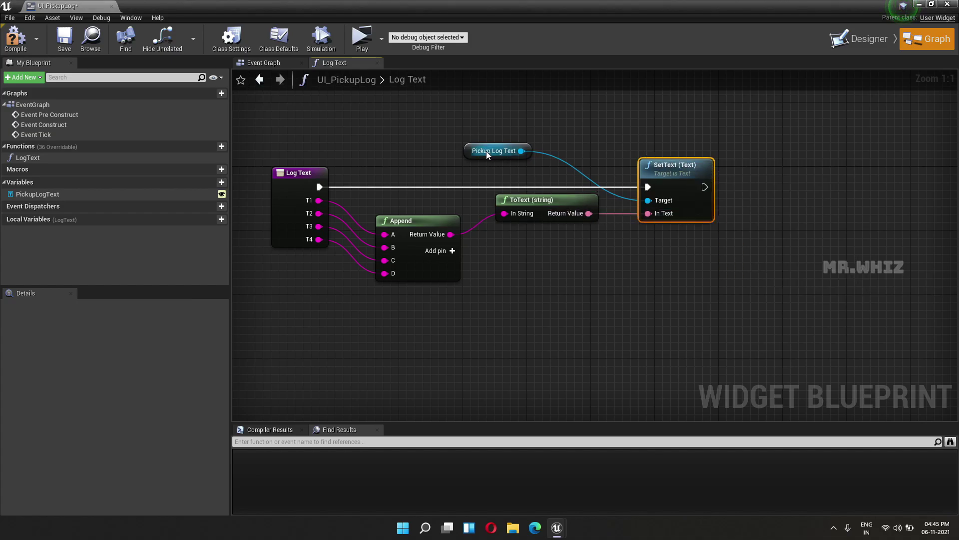
drag(467, 148, 531, 164)
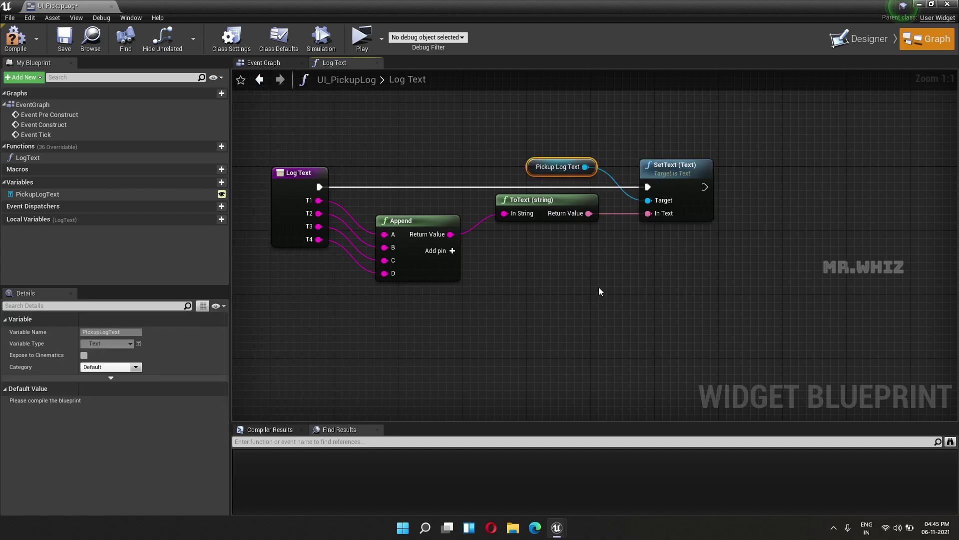
Compile and save UI_PickupLog, dock it with the other asset tabs, and add an animation in Designer
click(15, 37)
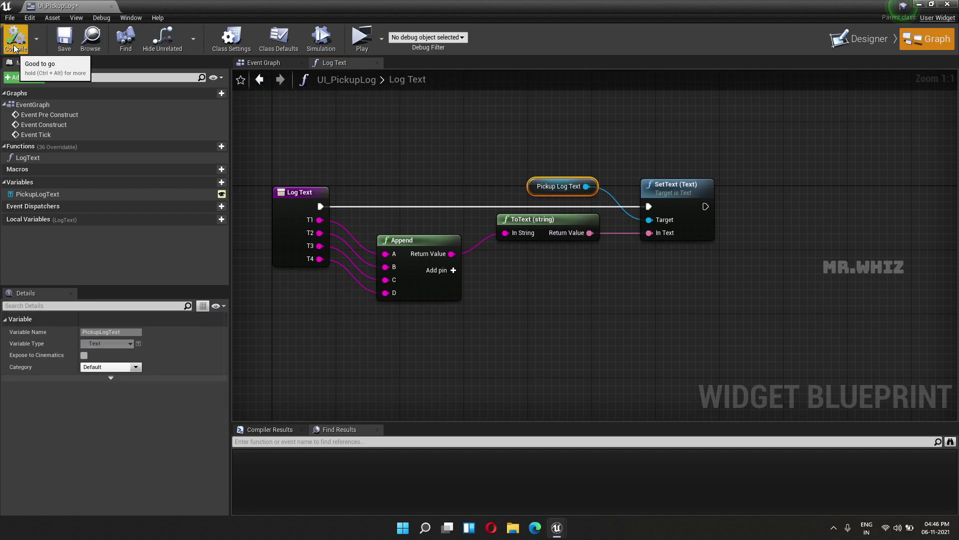
click(69, 36)
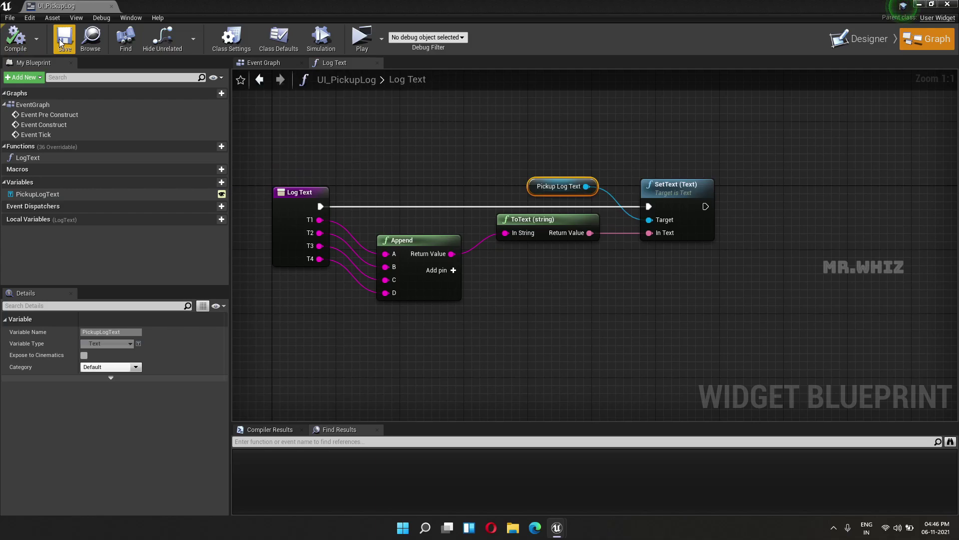
drag(55, 6, 328, 7)
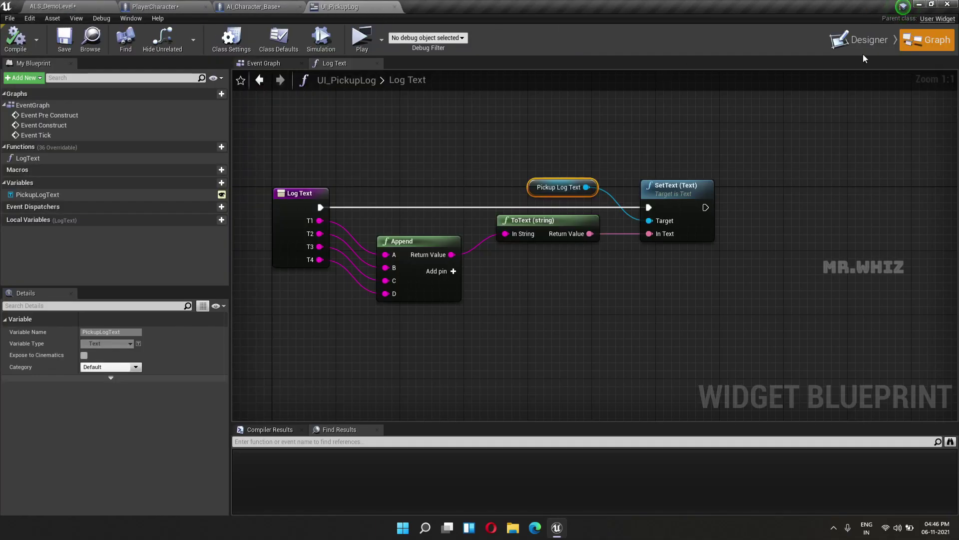
click(869, 42)
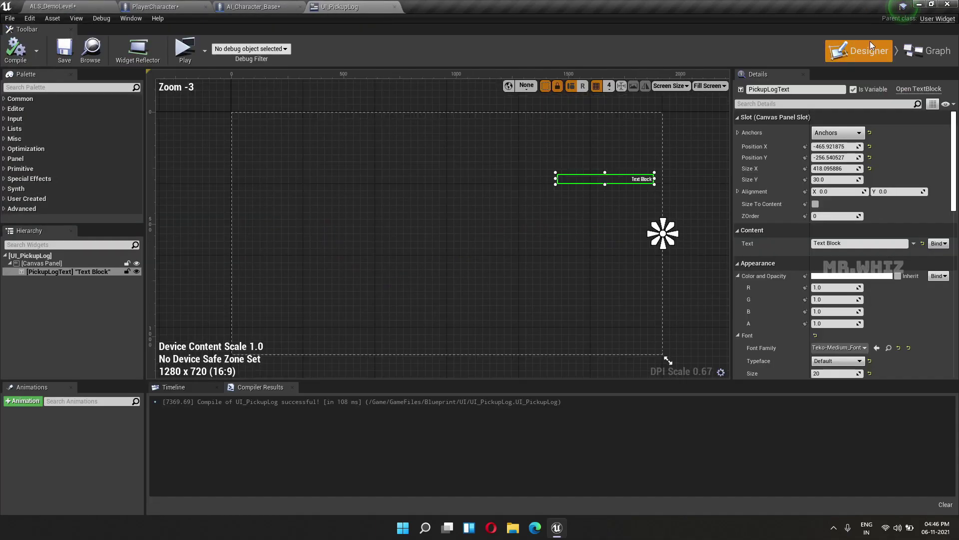
click(22, 401)
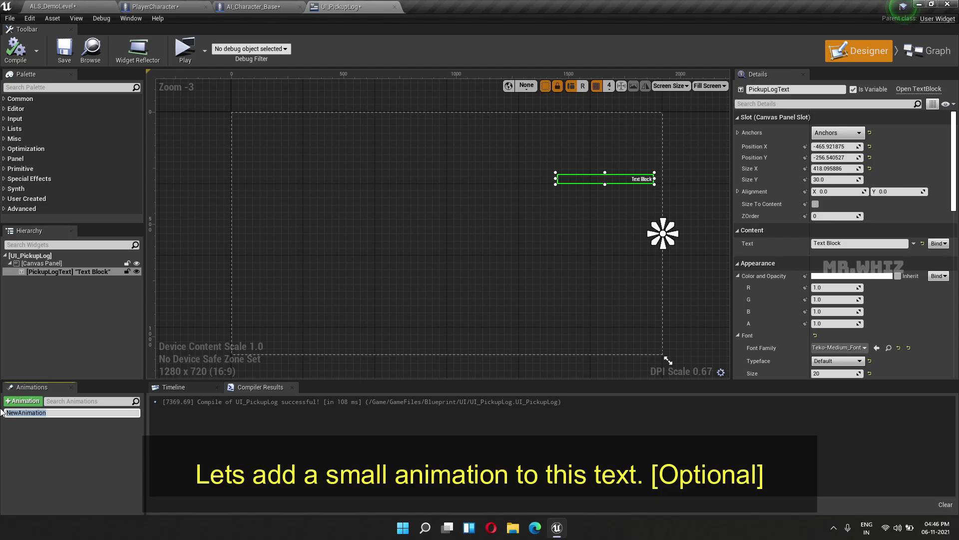
Rename the animation LootTextAnim and add a Render Opacity track for PickupLogText
text(LootTe)
text(xtAnim)
key(Return)
click(56, 412)
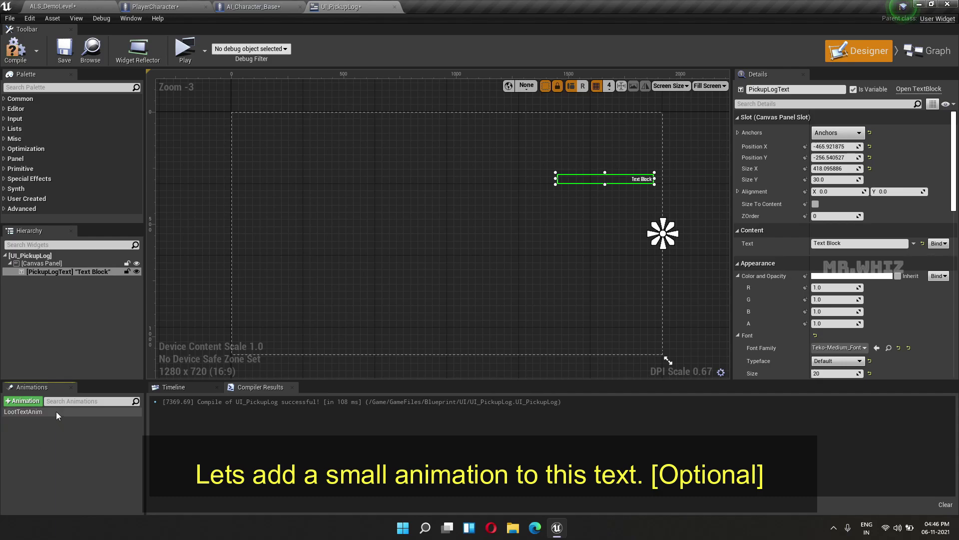
click(193, 388)
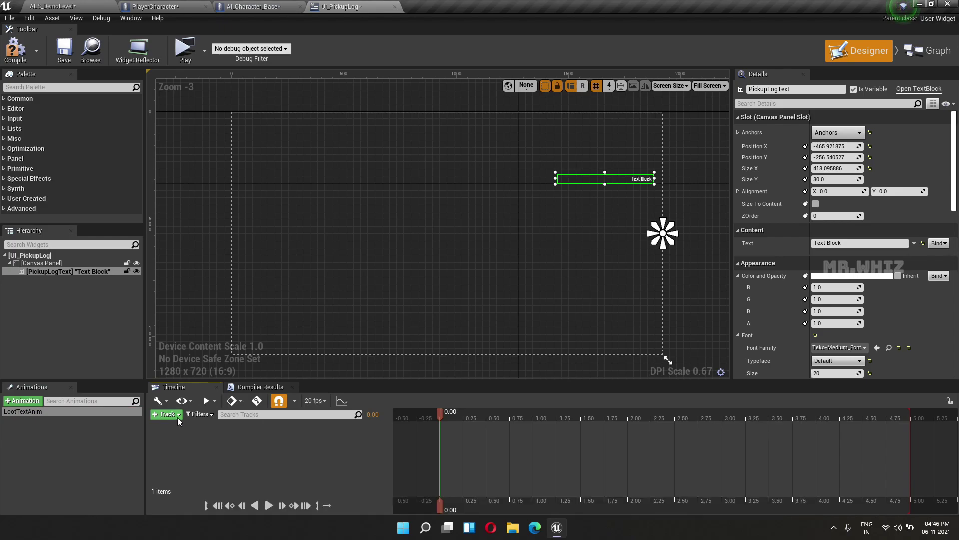
click(178, 415)
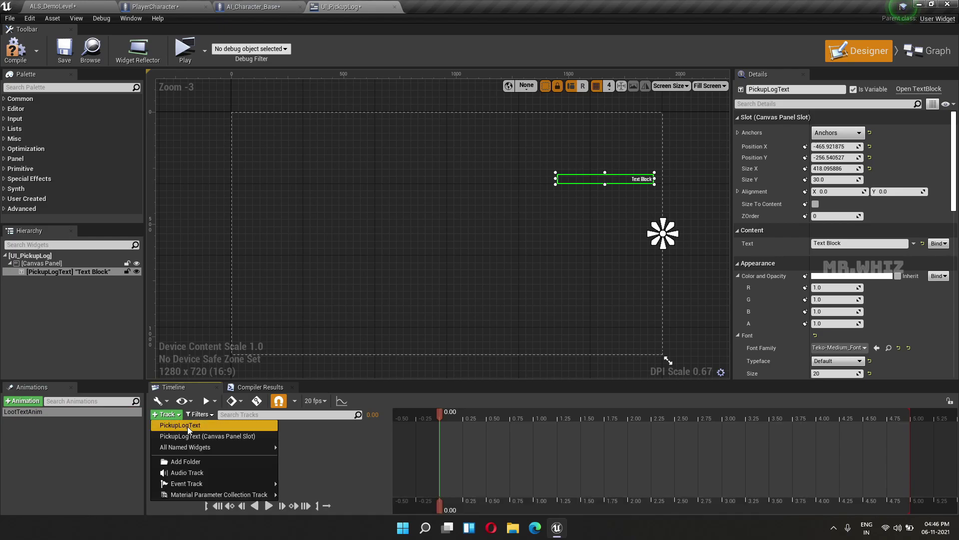
click(189, 427)
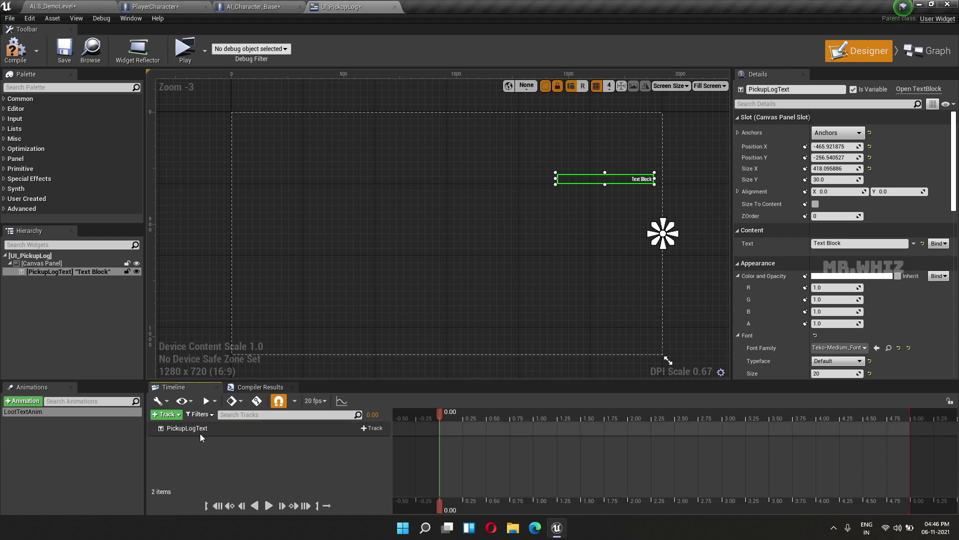
click(374, 428)
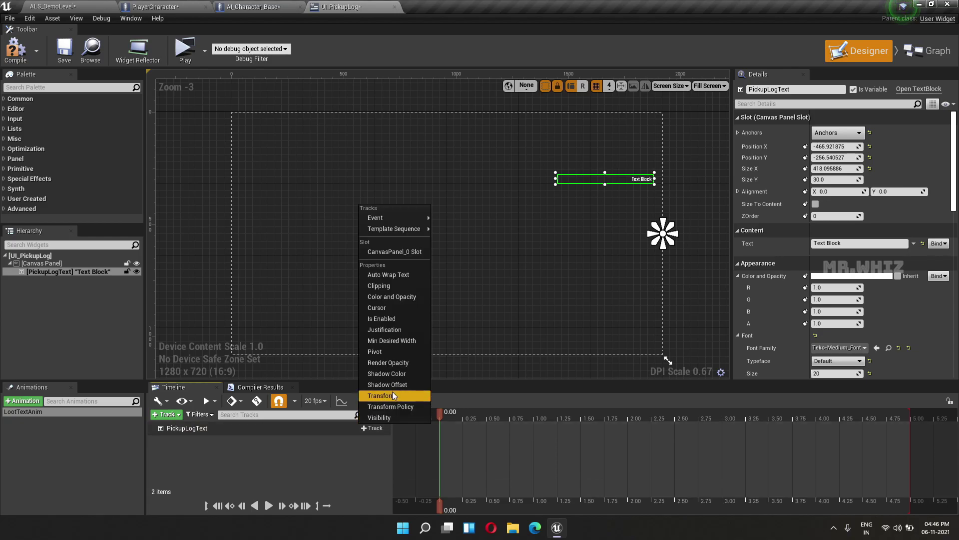
click(398, 363)
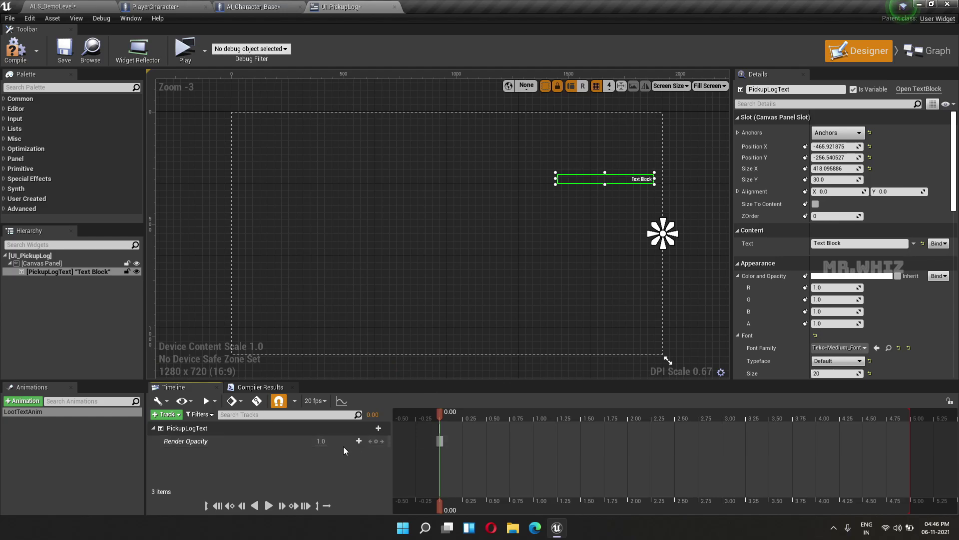
Key Render Opacity 0 at 0.00, 1 at 0.50 and 1.00, and 0 at 1.50 s
click(322, 440)
text(0)
key(Return)
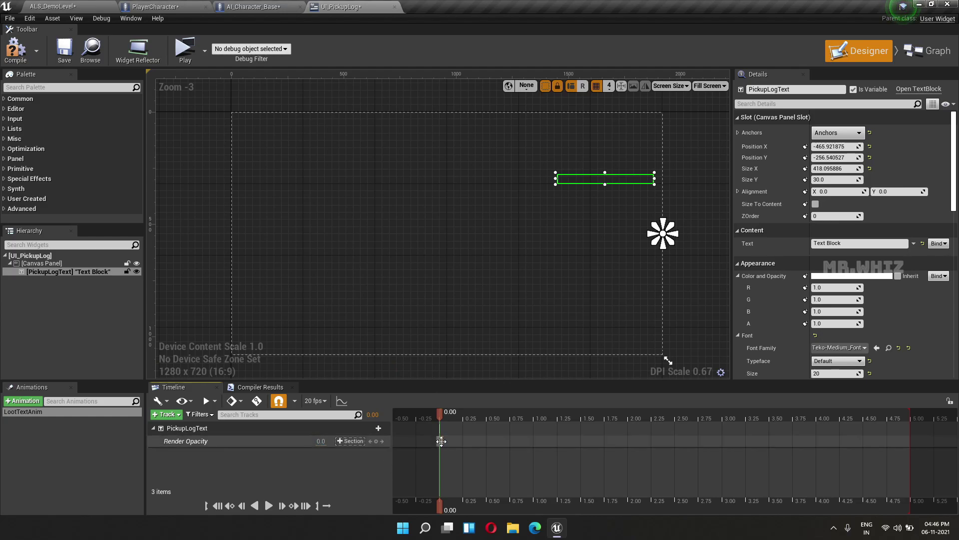
drag(440, 412, 463, 413)
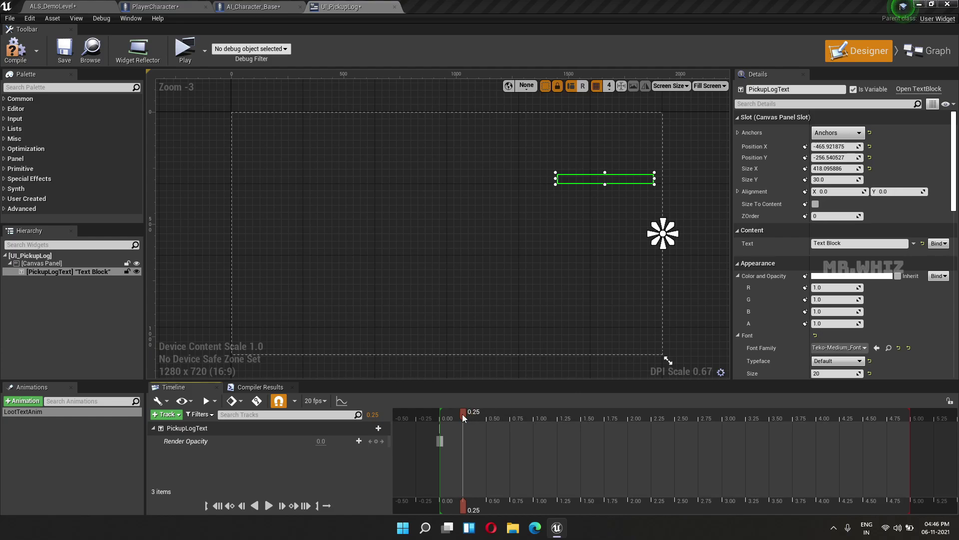
drag(463, 418, 482, 416)
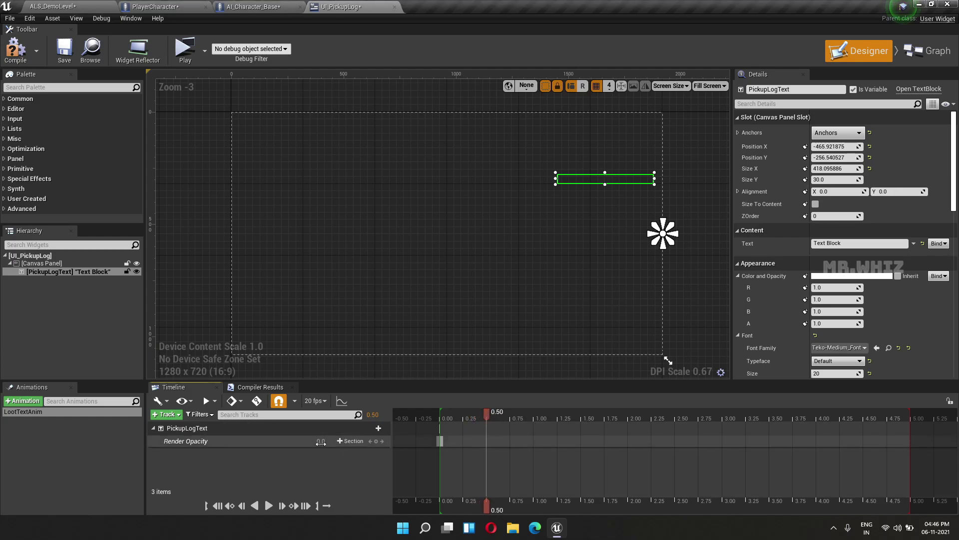
text(1)
key(Return)
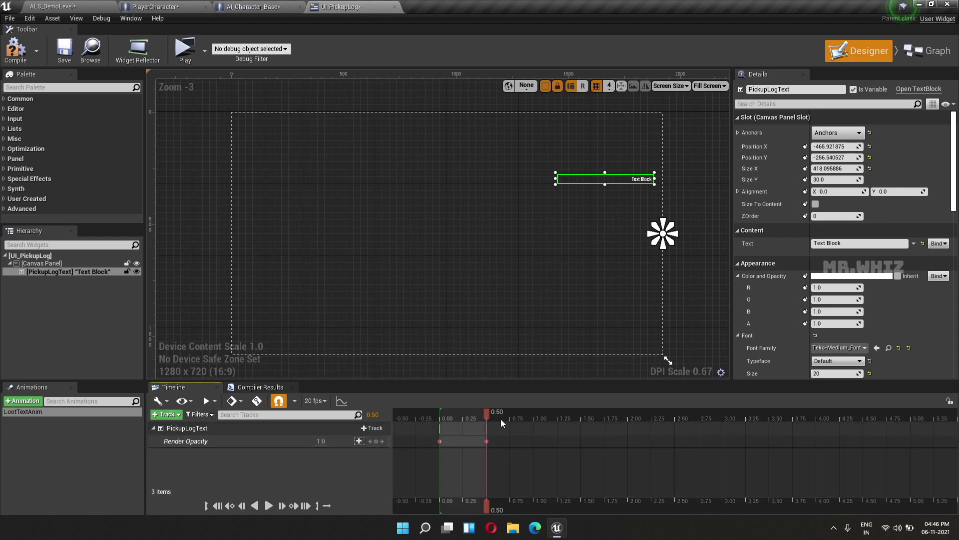
drag(506, 418, 533, 419)
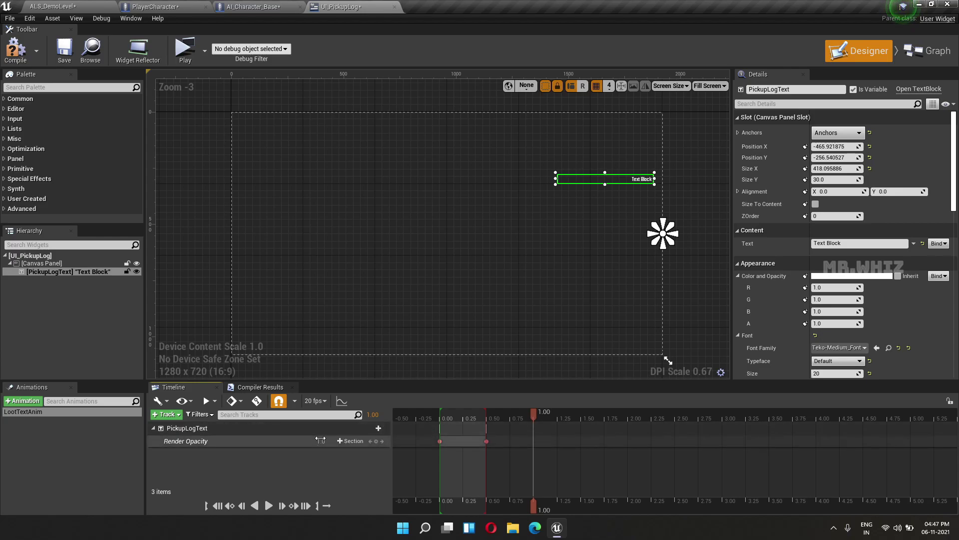
click(322, 440)
key(Return)
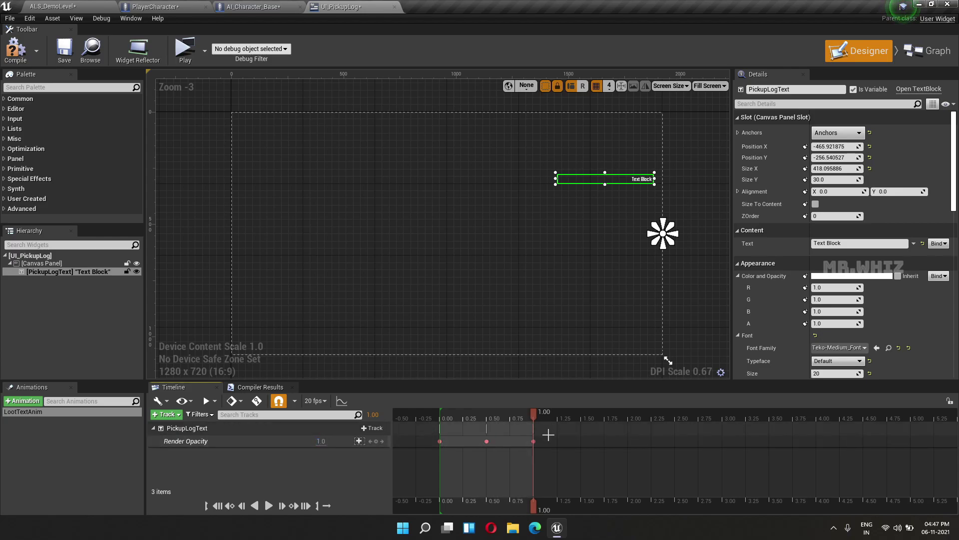
drag(538, 420, 582, 418)
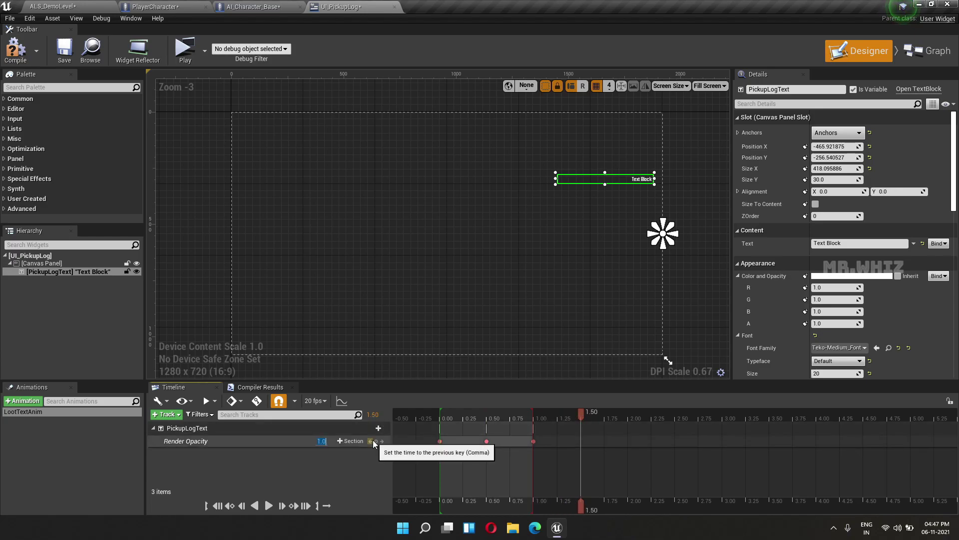
text(0)
key(Return)
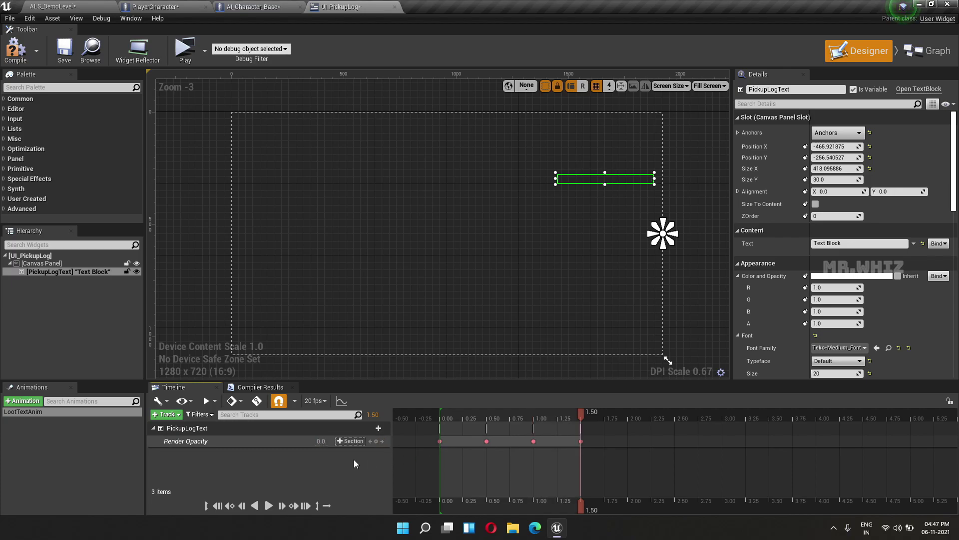
Add a Transform track to PickupLogText and expand its Translation values
click(374, 427)
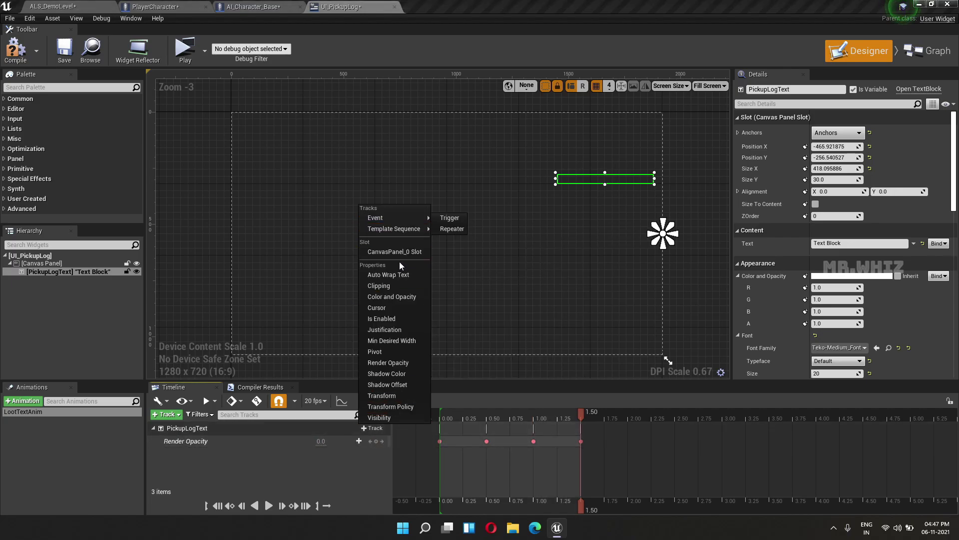
click(401, 395)
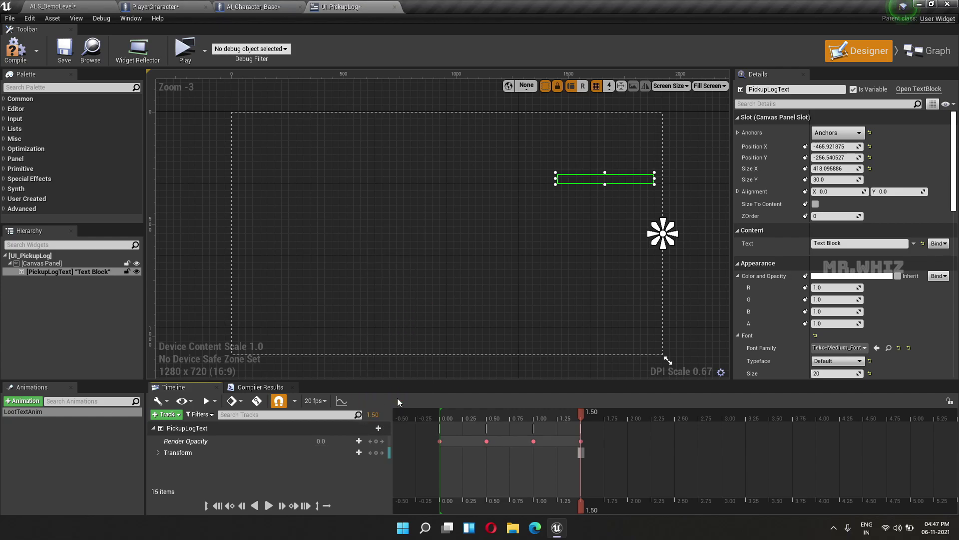
click(162, 455)
click(158, 453)
scroll(182, 462, down, 1)
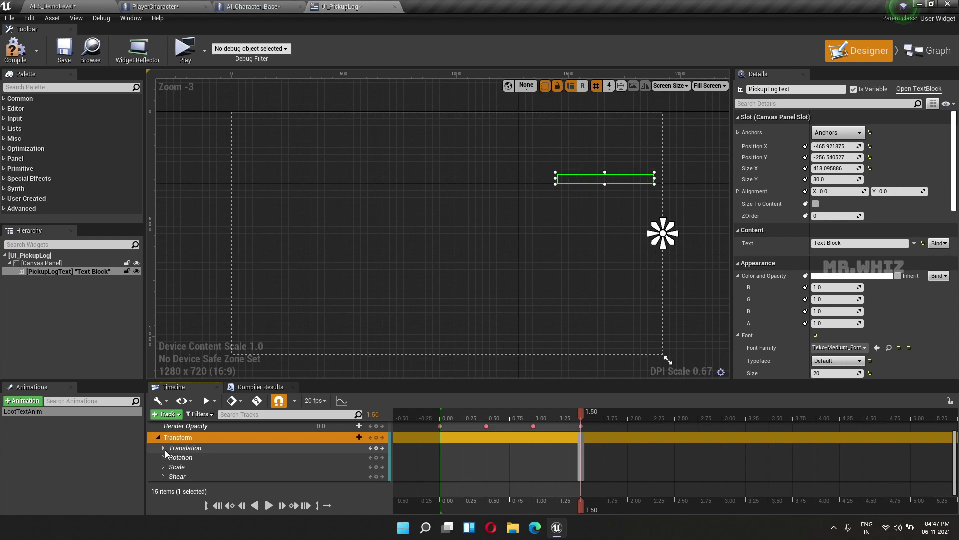
click(164, 448)
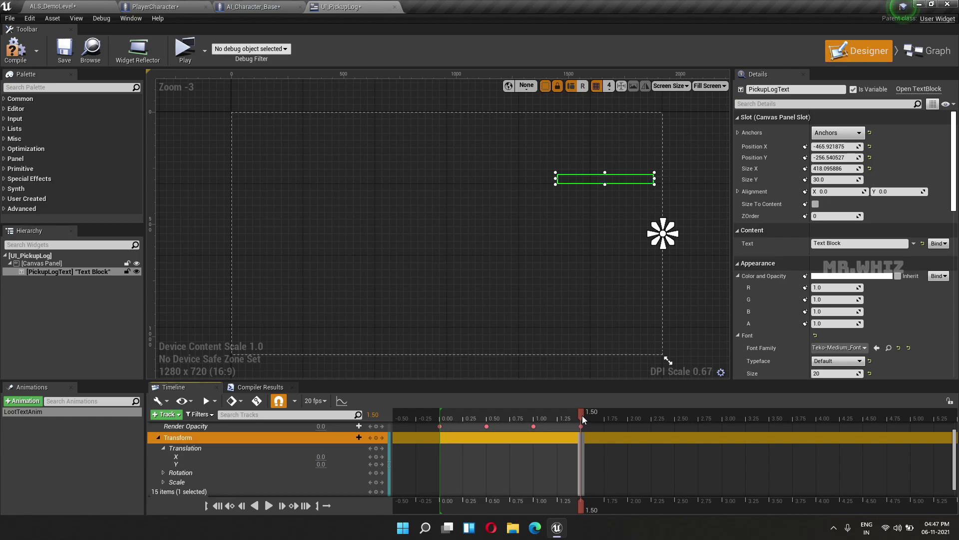
Key Translation Y at 0 (0.00 s), -50 (0.50 and 1.00 s) and -100 (1.50 s)
drag(583, 419, 442, 416)
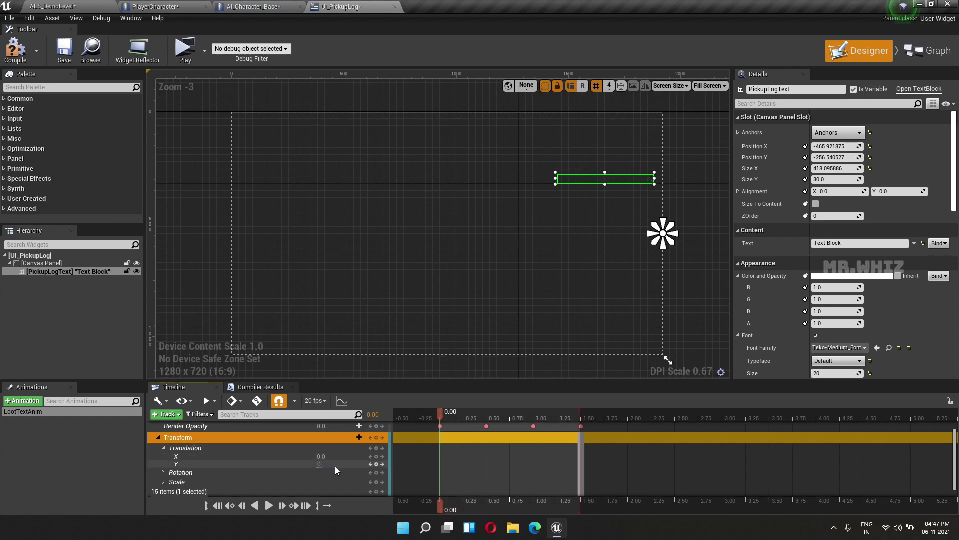
key(Return)
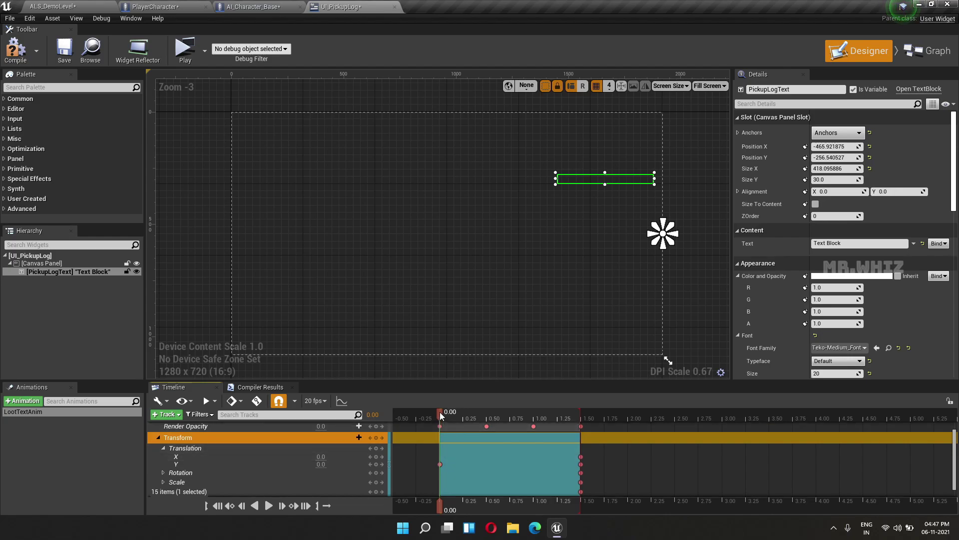
drag(441, 417, 489, 416)
text(-50)
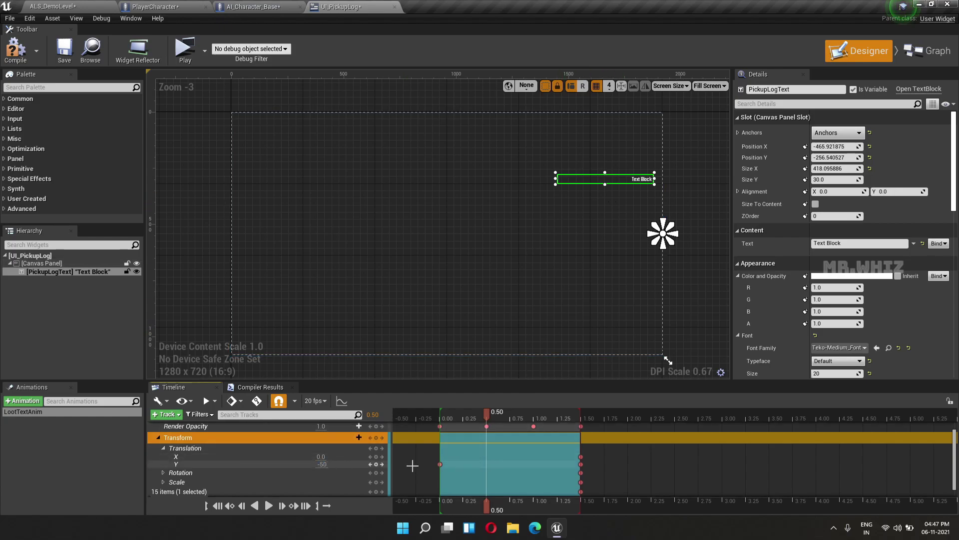
key(Return)
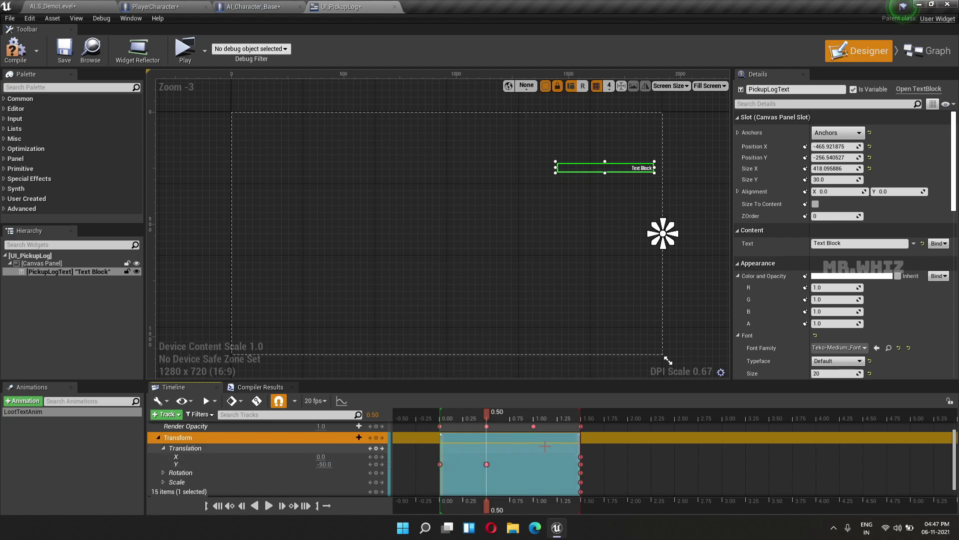
drag(487, 413, 535, 418)
text(-50)
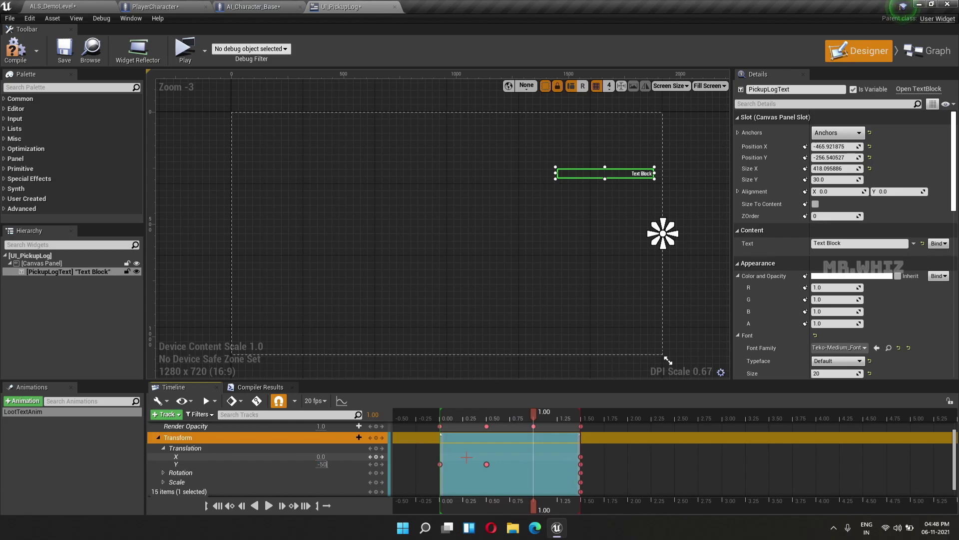
key(Return)
click(580, 464)
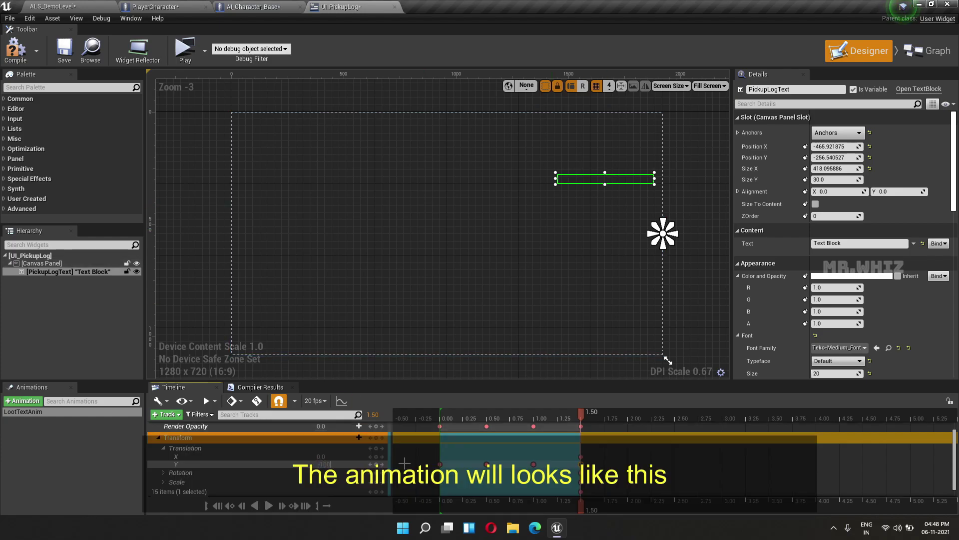
key(Return)
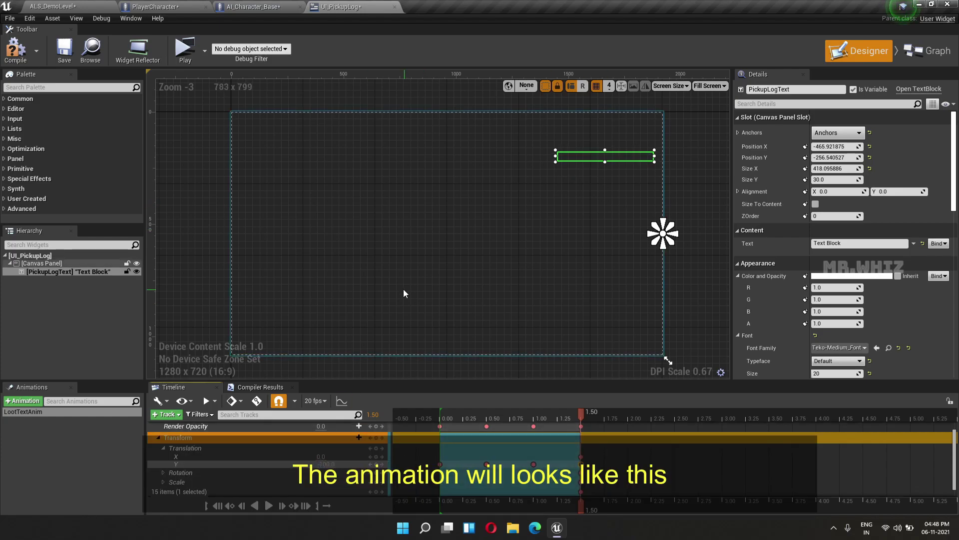
Preview the LootTextAnim animation twice, then compile and save UI_PickupLog
click(270, 507)
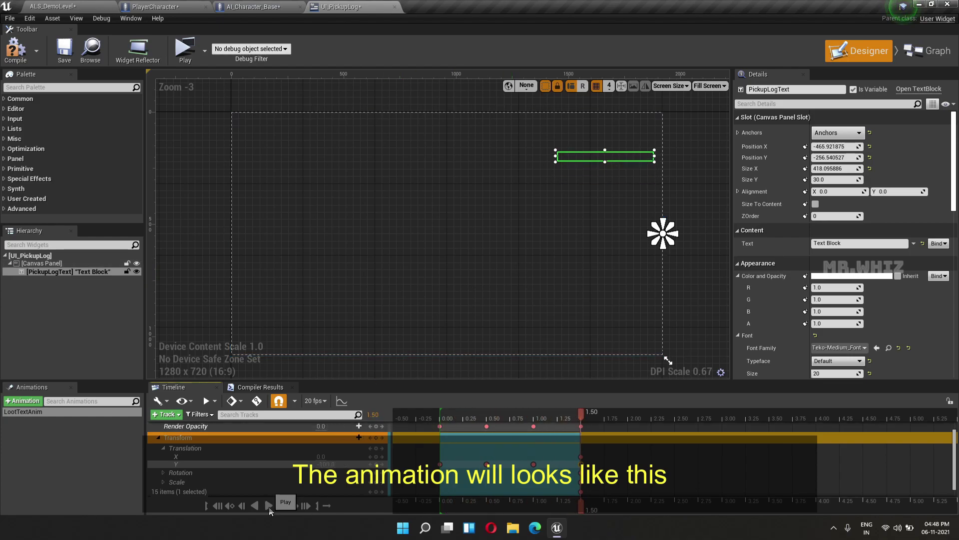
click(269, 507)
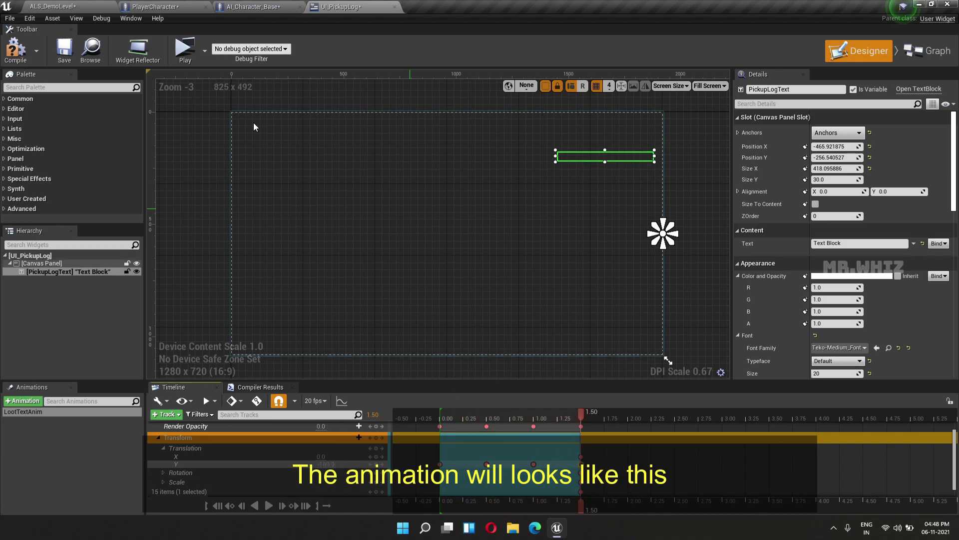
click(19, 59)
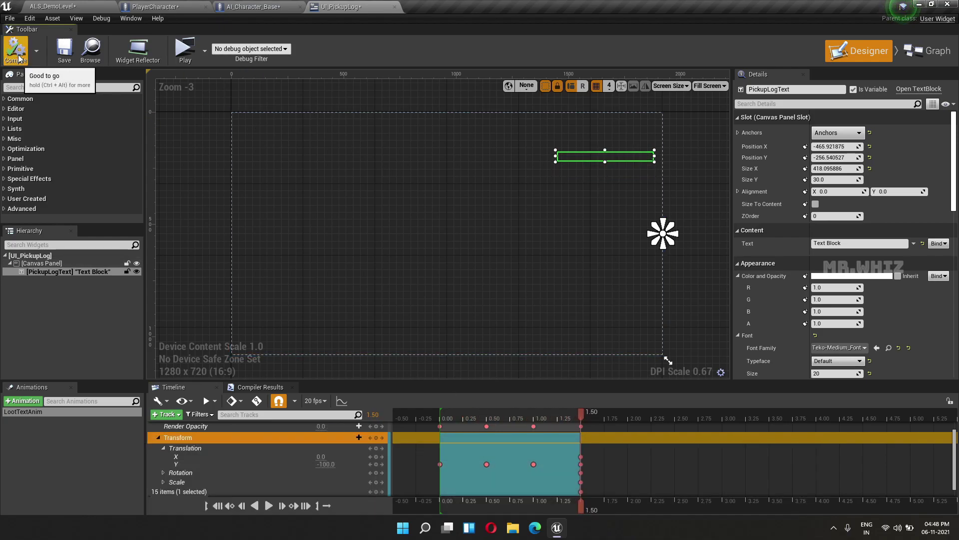
click(61, 56)
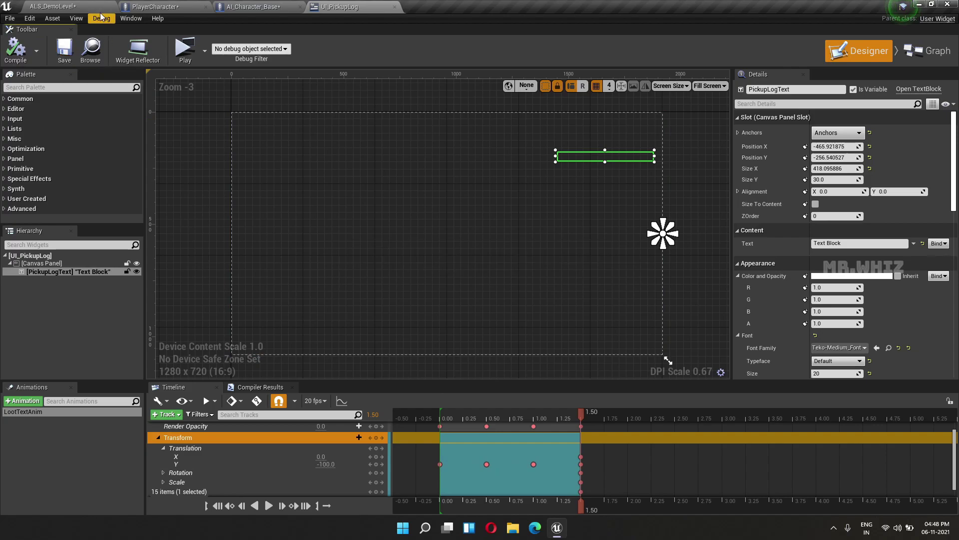
Return to PlayerCharacter's Loot Graph and pan to ProcessLoot and the Switch on LootItems node
click(263, 8)
click(156, 7)
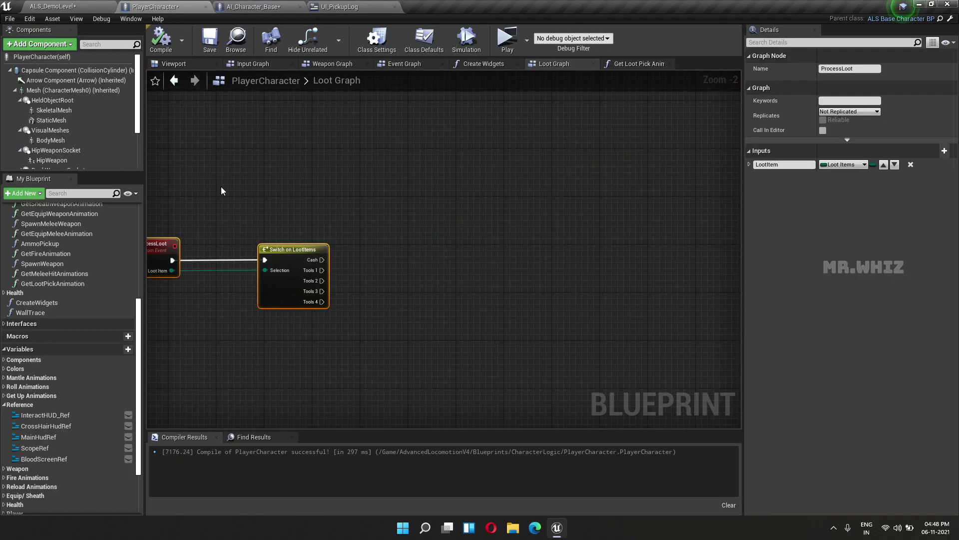
right_drag(379, 323, 472, 305)
right_click(515, 292)
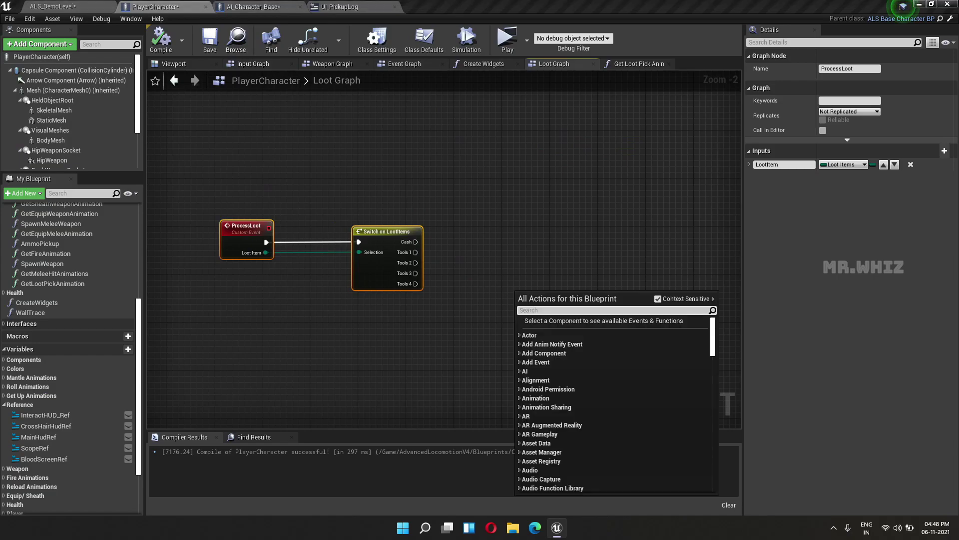
key(Escape)
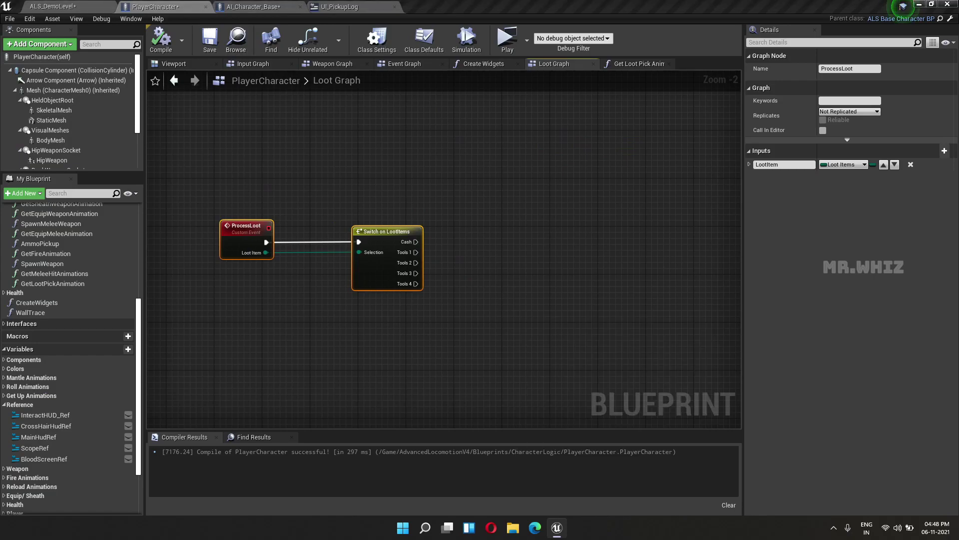
right_drag(613, 309, 509, 364)
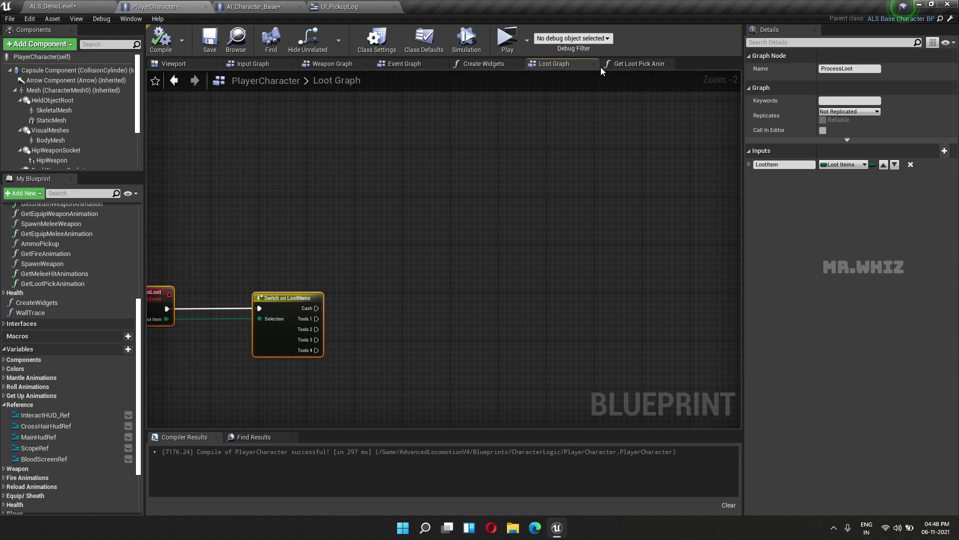
In Create Widgets, add a Create Widget node of class UI_PickupLog after Sequence Then 5
click(481, 63)
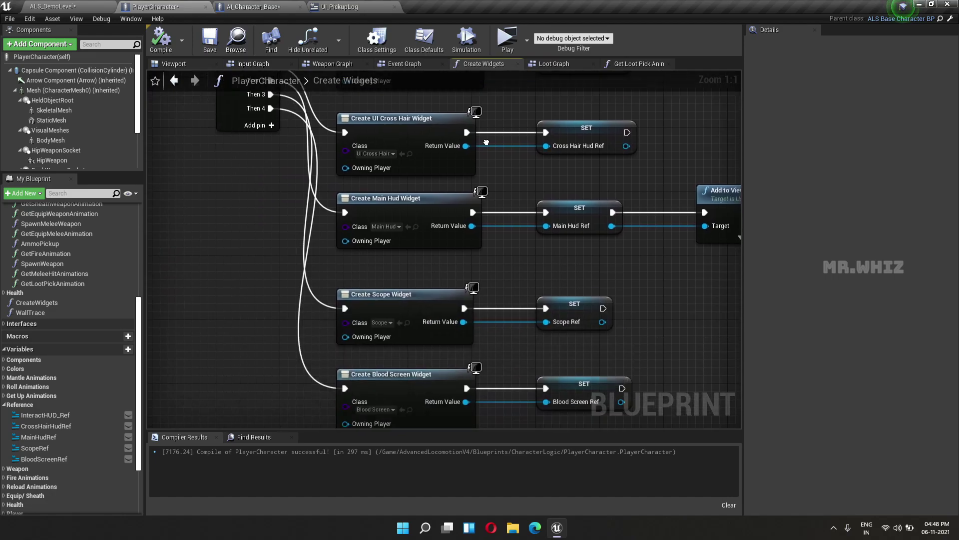
right_drag(486, 142, 484, 103)
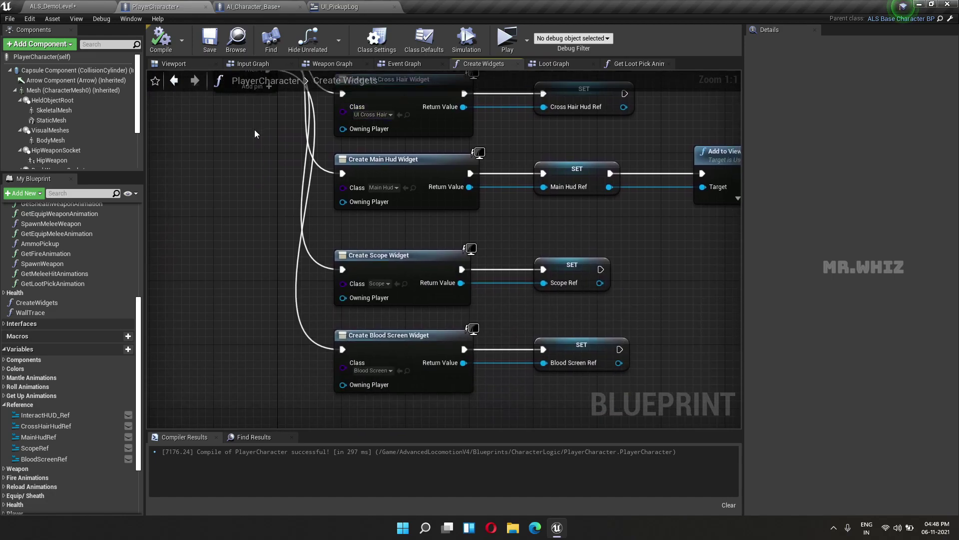
right_drag(253, 99, 253, 114)
drag(269, 99, 338, 364)
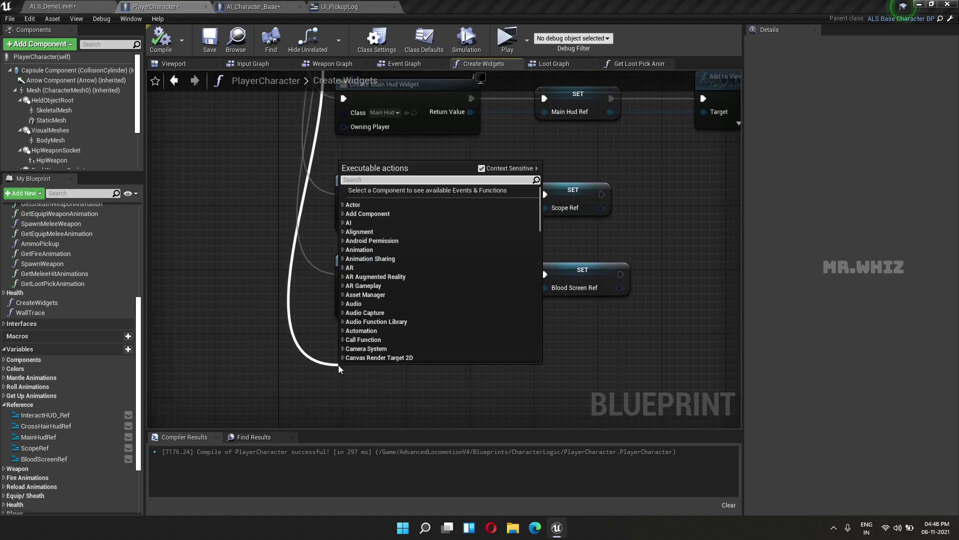
text(create widg)
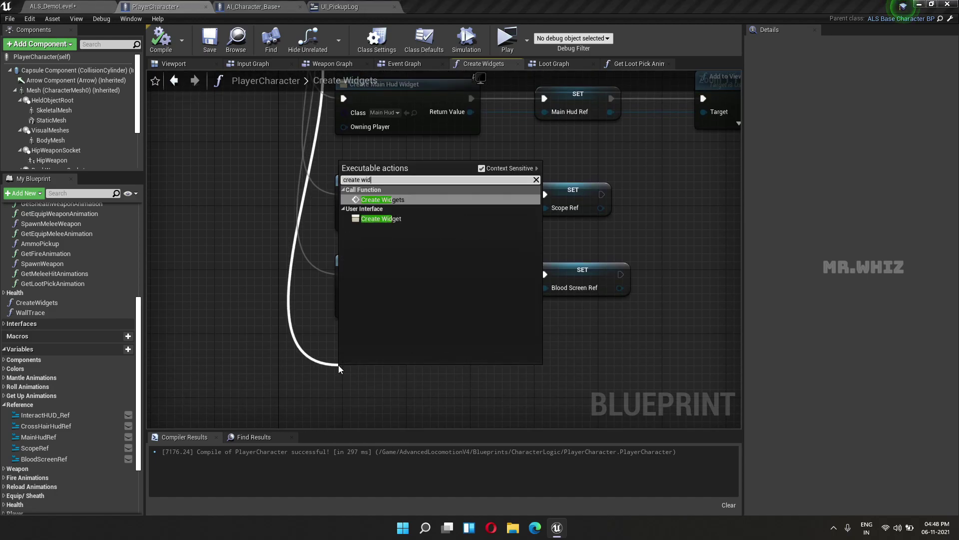
text(e)
key(Down)
key(Return)
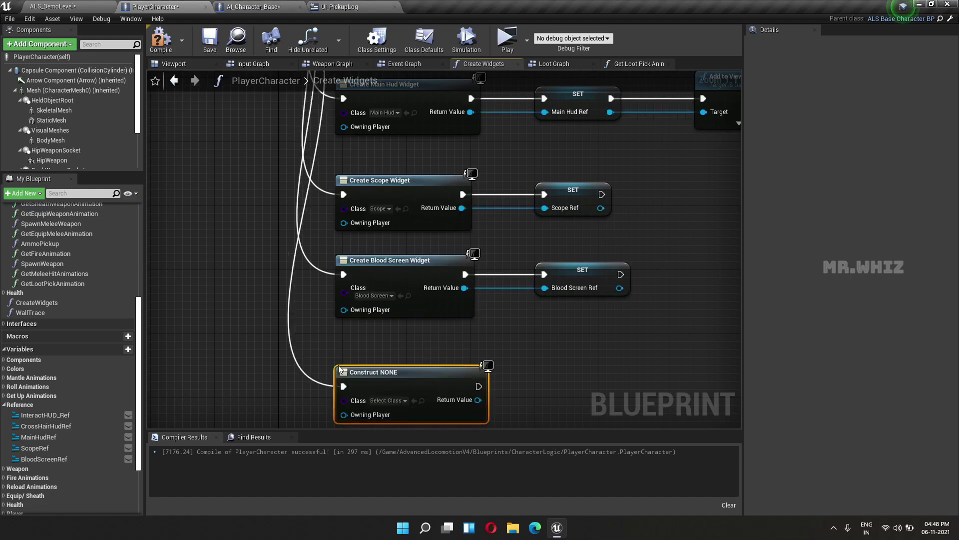
click(392, 402)
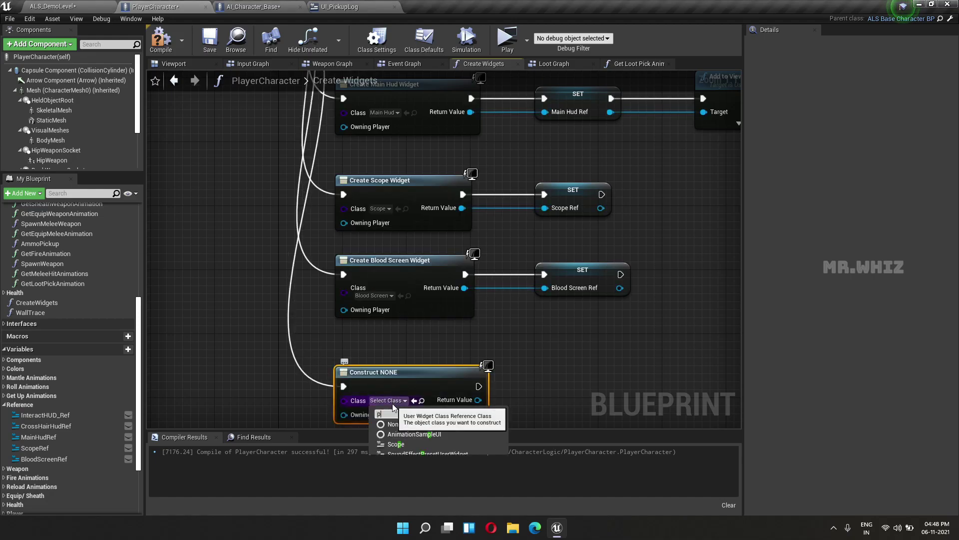
text(pick)
click(409, 433)
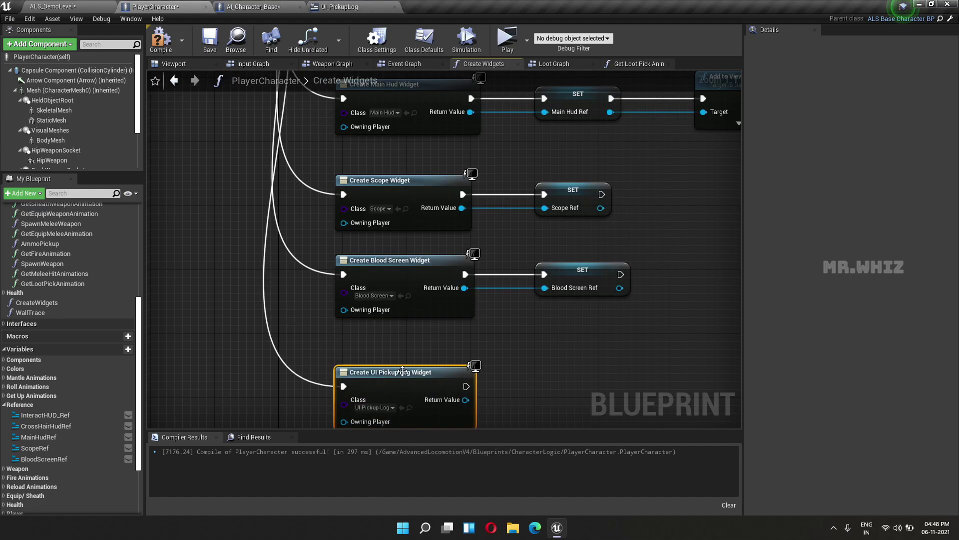
drag(407, 367, 407, 351)
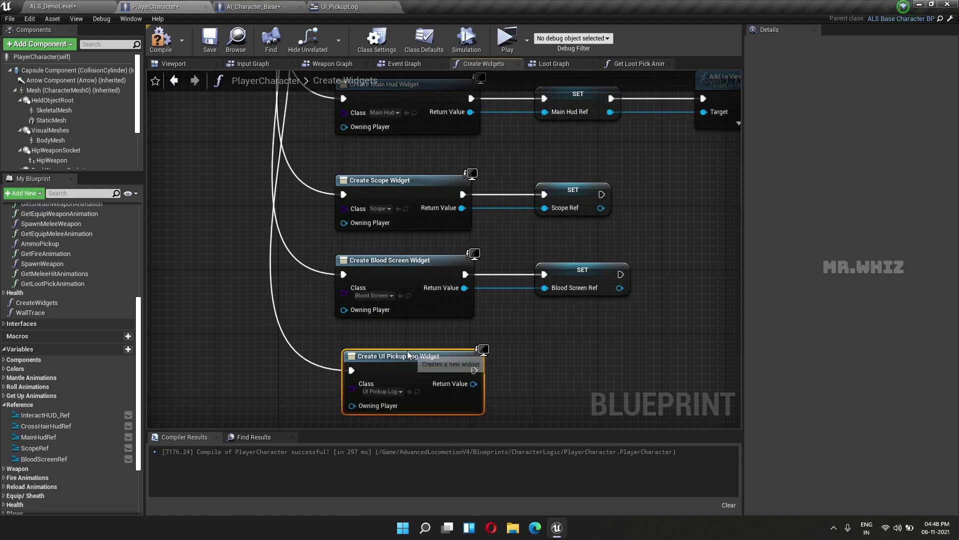
Promote the widget's Return Value to a variable named PickupLogRef, then compile and save
right_click(457, 385)
click(521, 393)
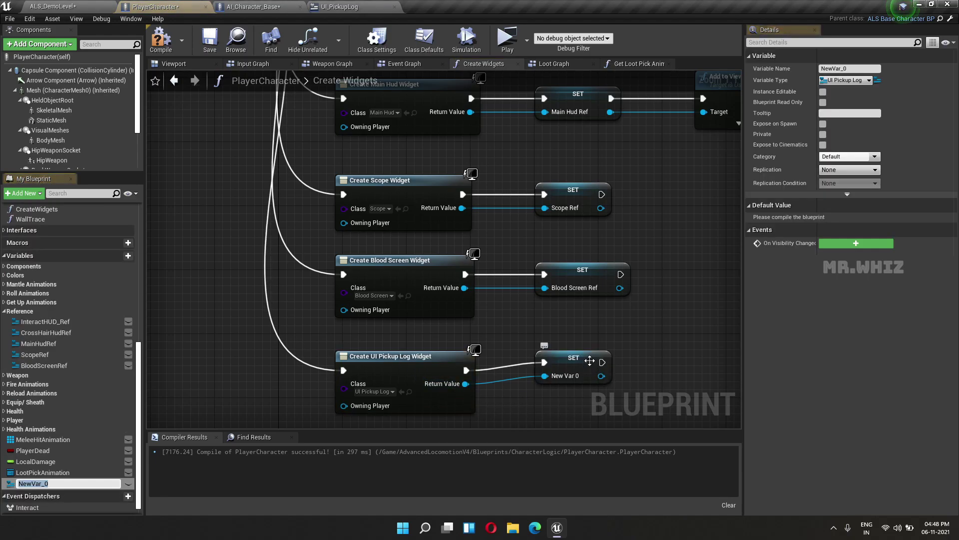
drag(588, 367, 595, 374)
click(861, 69)
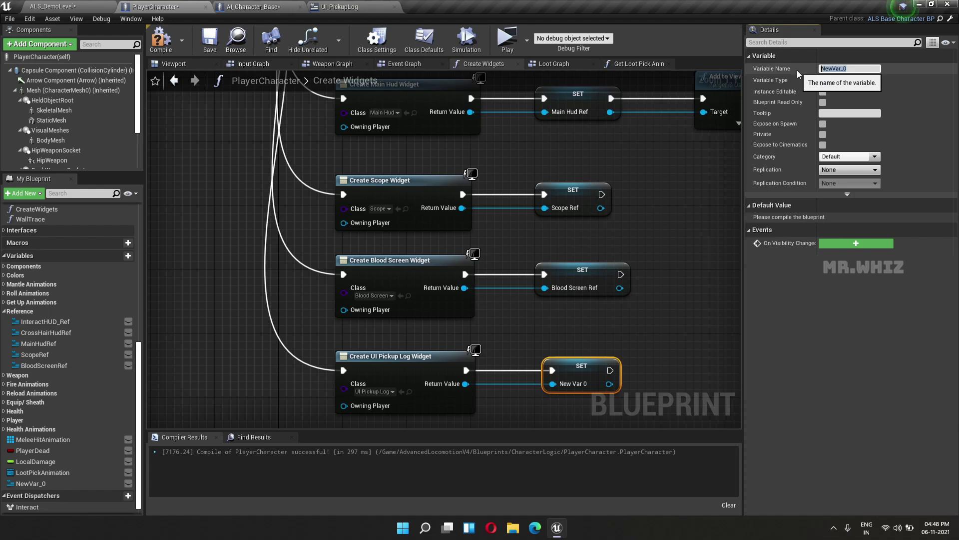
text(Pickuo)
text(LogRef)
key(Return)
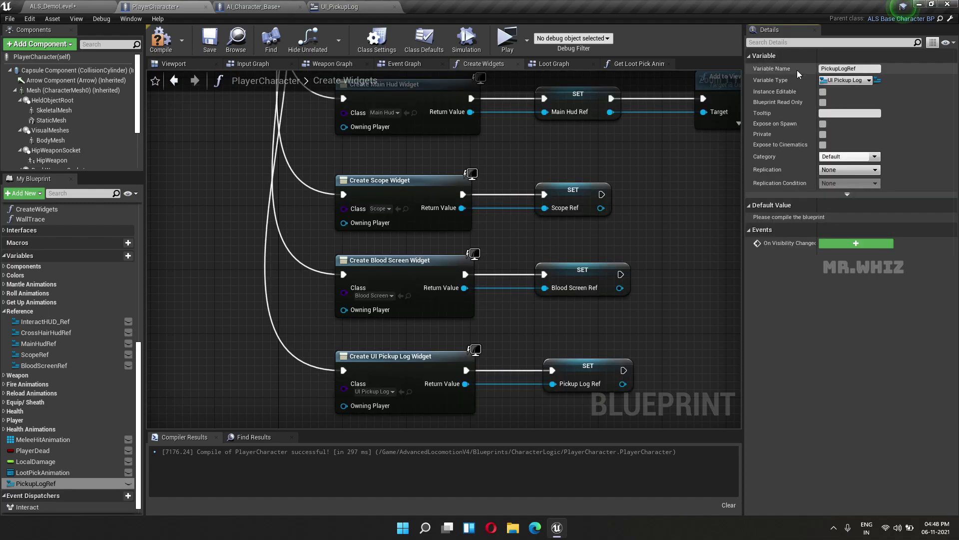
click(161, 40)
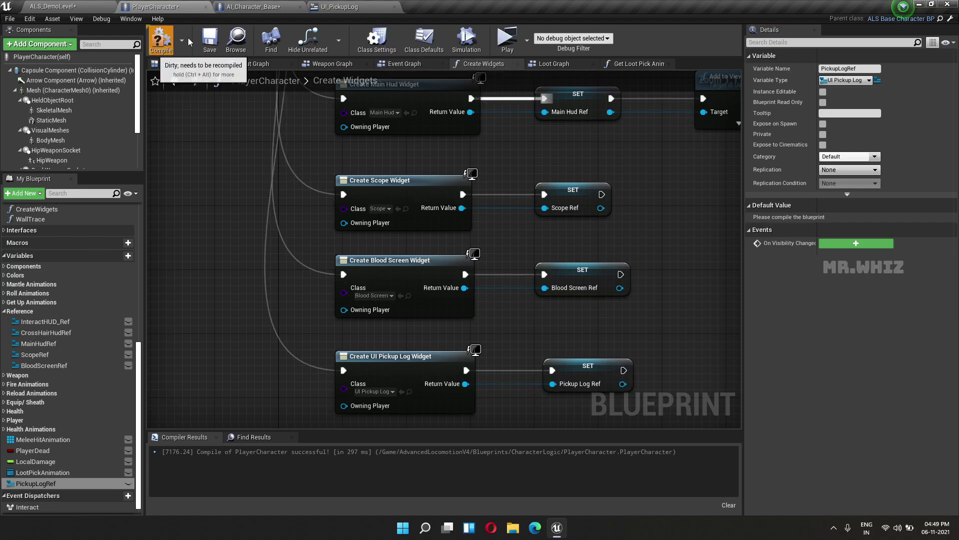
click(205, 46)
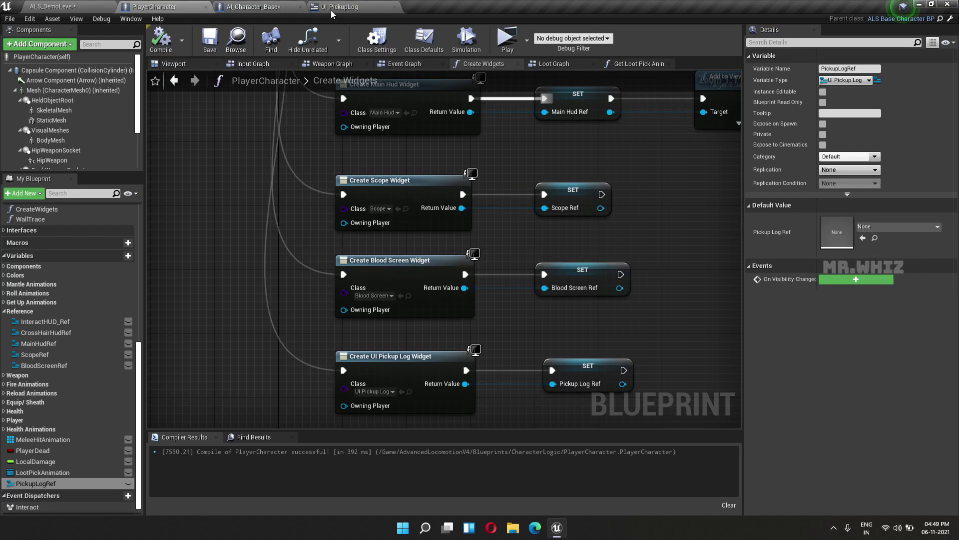
Cycle through the open blueprints and graphs, ending on PlayerCharacter's Loot Graph
click(337, 8)
click(261, 8)
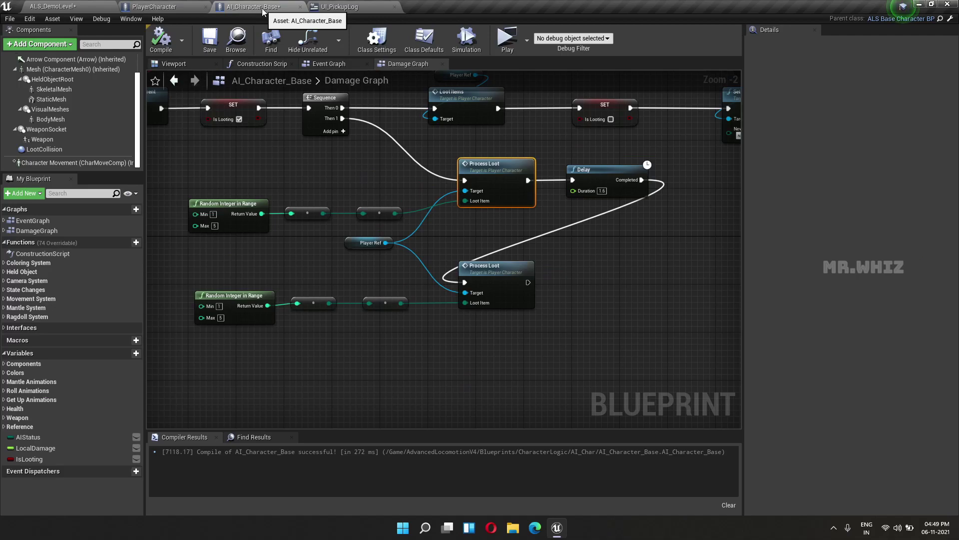
click(184, 9)
click(408, 63)
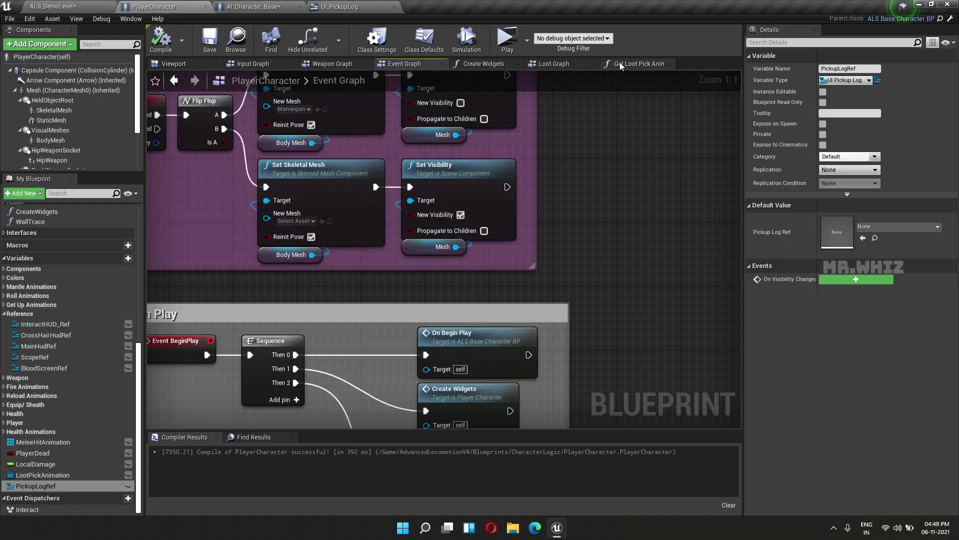
click(645, 64)
click(550, 64)
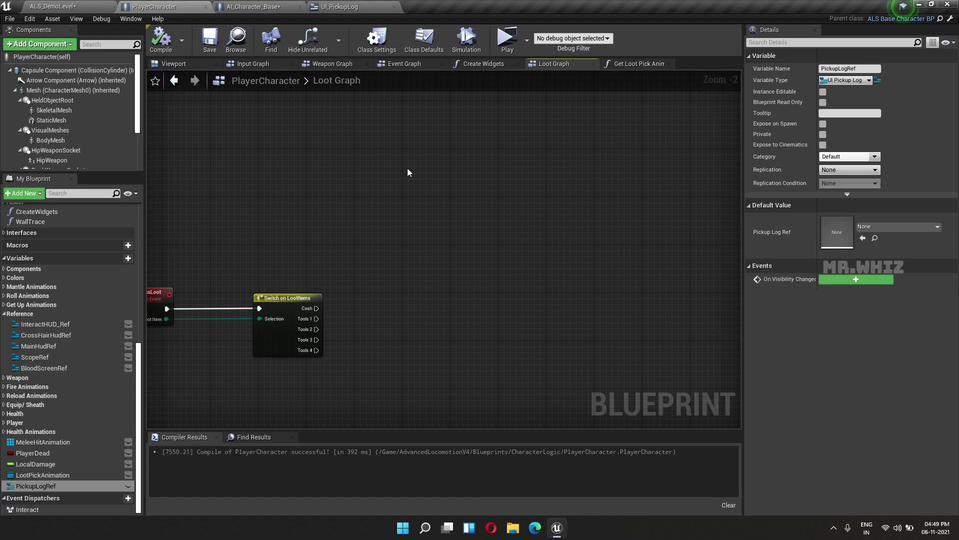
Add a Pickup Log Ref getter feeding a new Log Text call (T1 Picked, T3 Cash)
right_click(301, 156)
text(pickuplog)
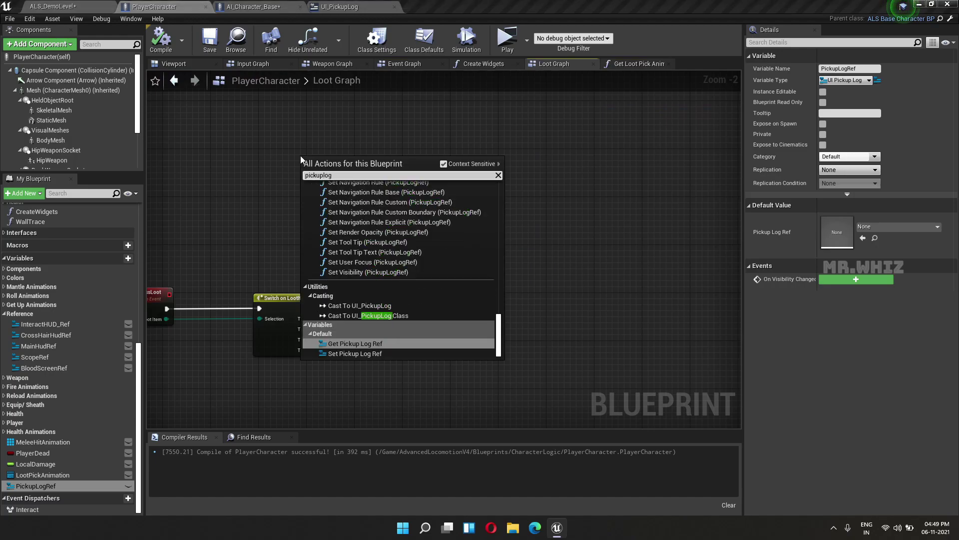
key(Return)
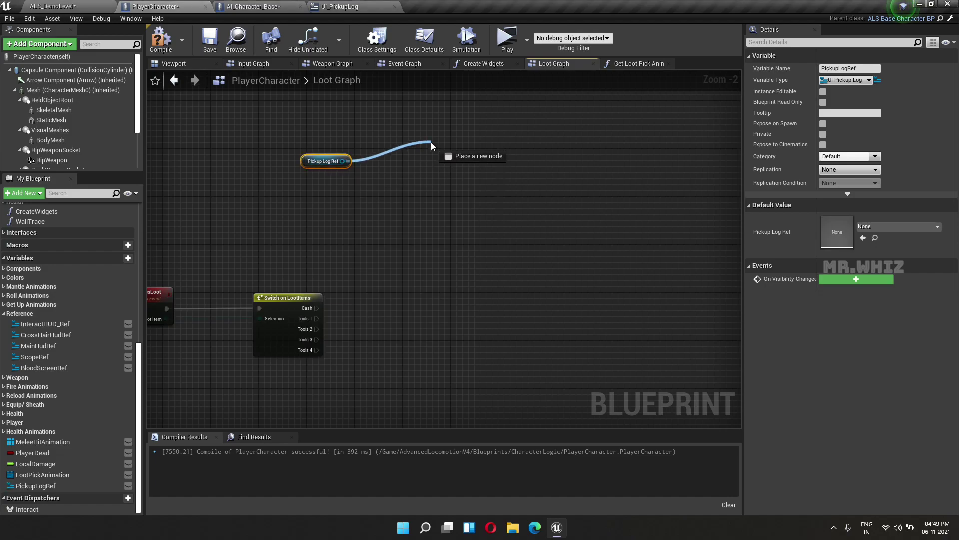
drag(342, 161, 431, 142)
text(logtext)
key(Return)
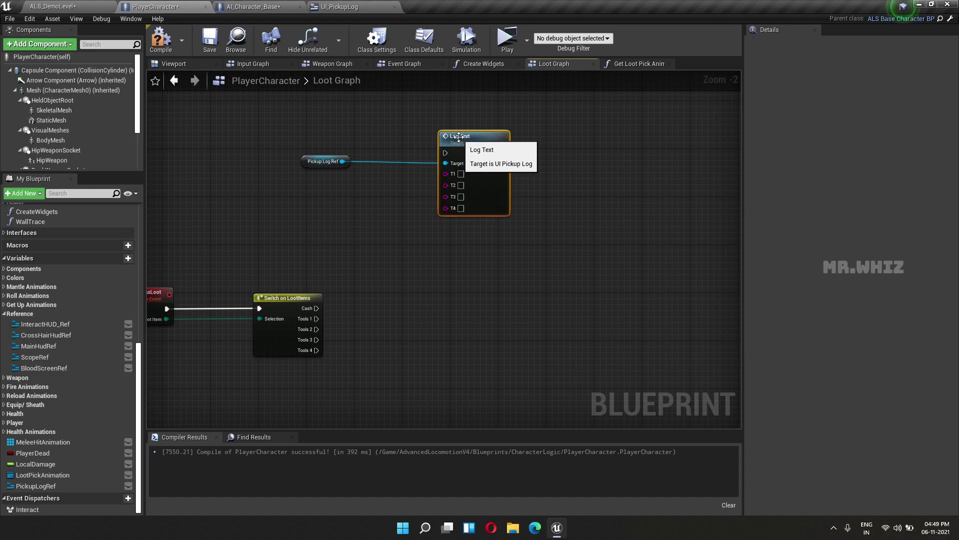
right_drag(391, 215, 411, 204)
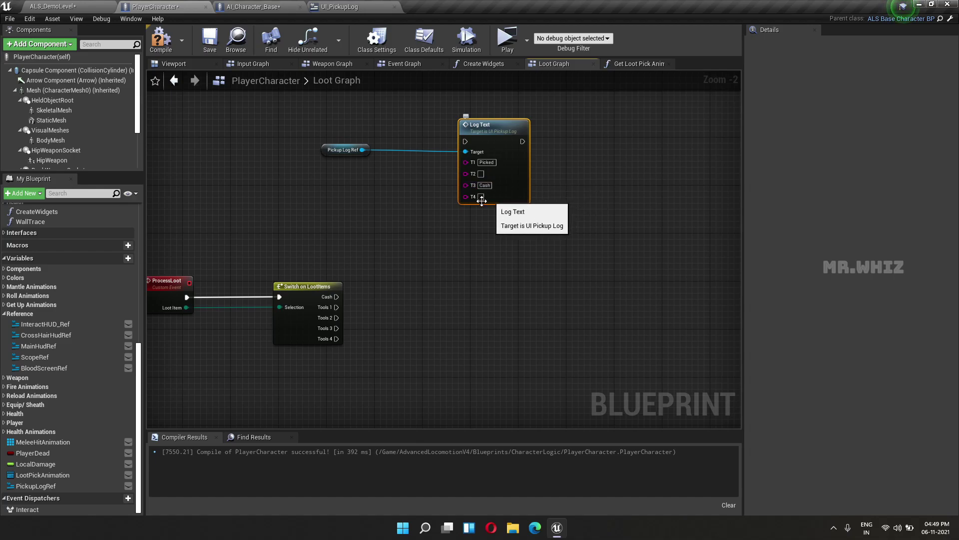
Add a Random Integer in Range node with Max set to 200
right_click(311, 160)
text(ran)
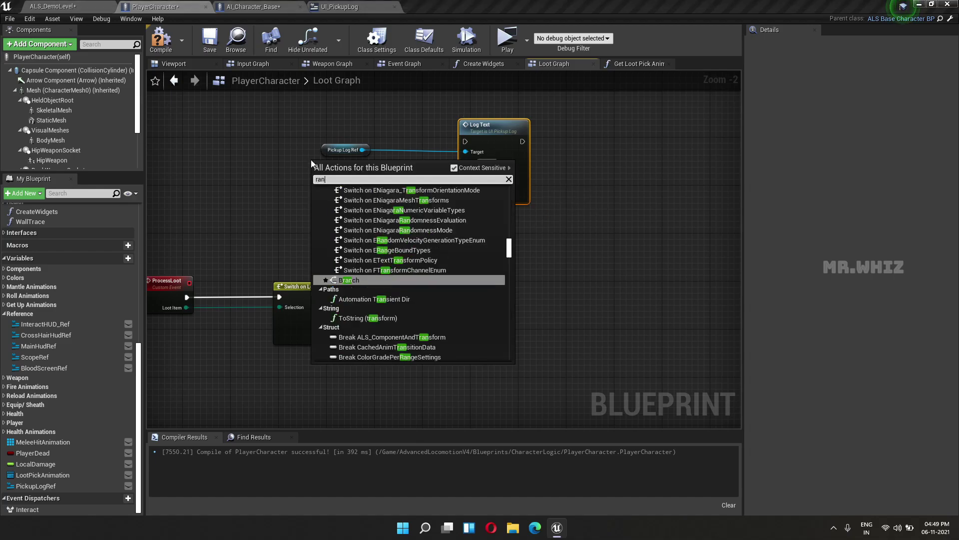
text(dom integer)
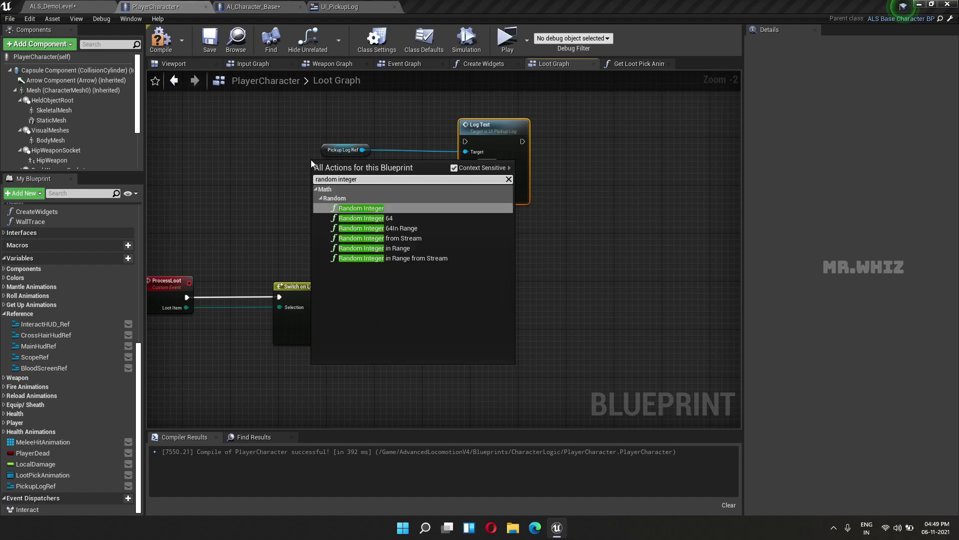
key(Down)
key(Down)
key(Down)
key(Return)
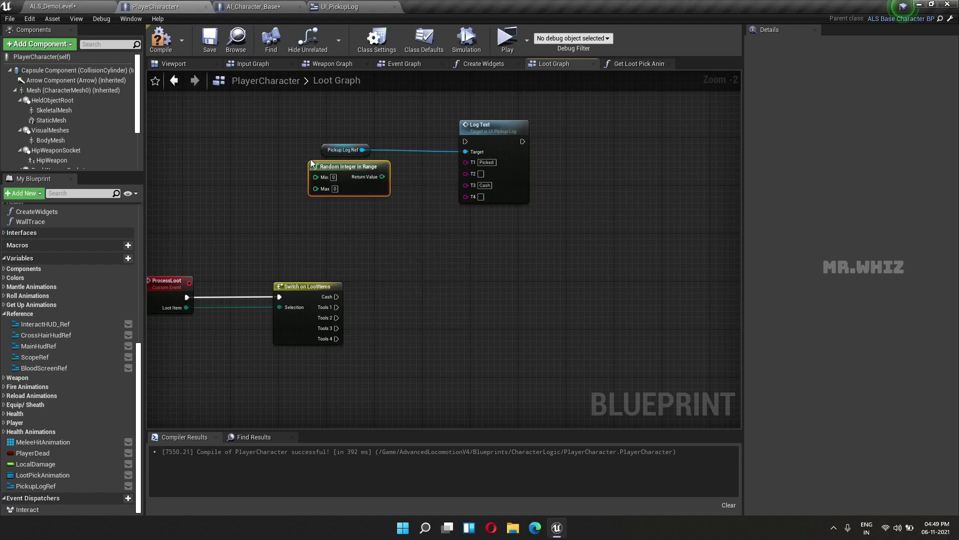
scroll(334, 188, up, 2)
click(331, 184)
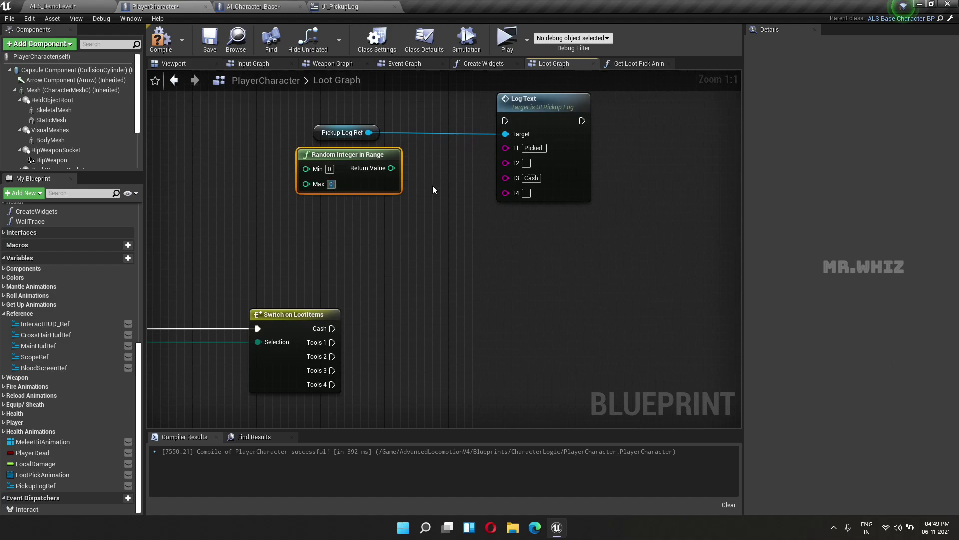
text(100)
key(Return)
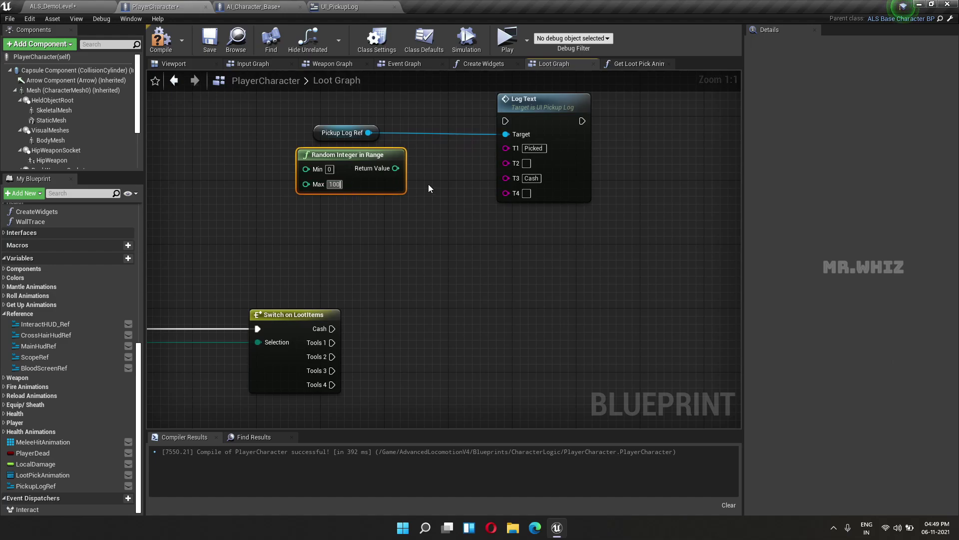
text(200)
key(Return)
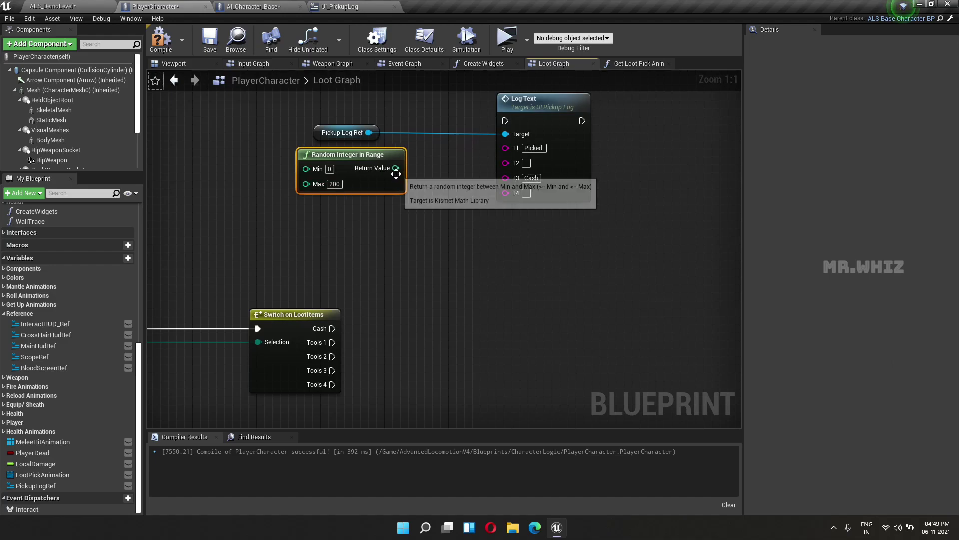
Feed the random integer into Log Text's T2 through a to-string node and straighten the wire
drag(395, 169, 506, 164)
right_drag(507, 169, 497, 201)
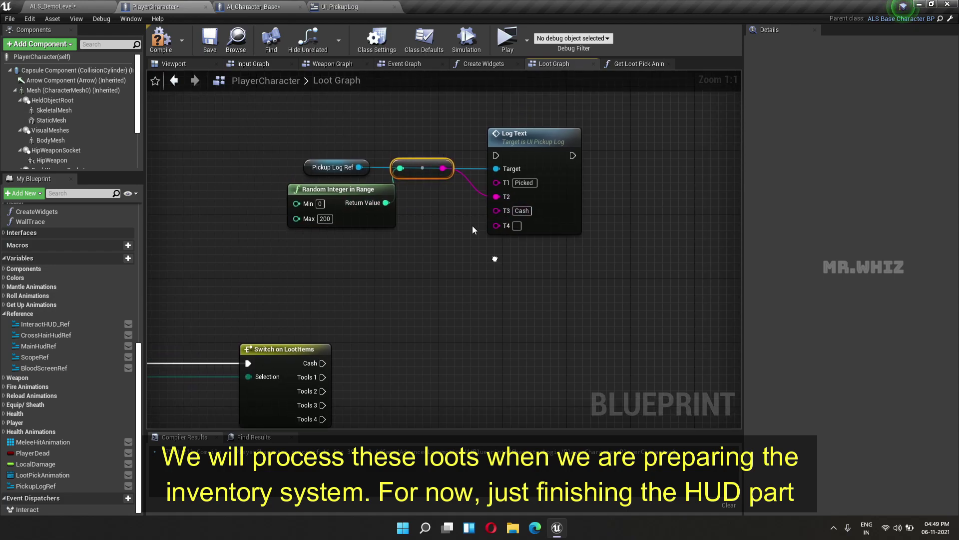
drag(428, 169, 452, 202)
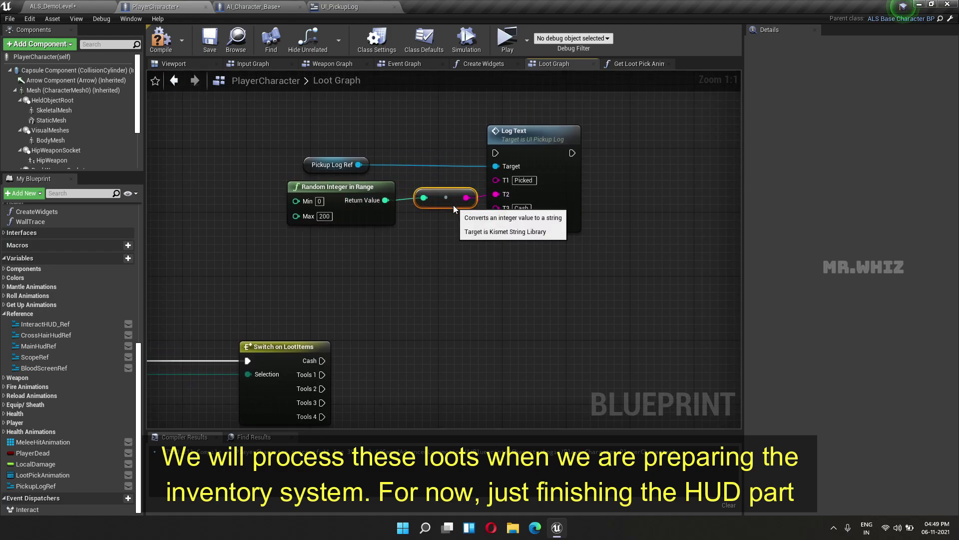
right_click(383, 200)
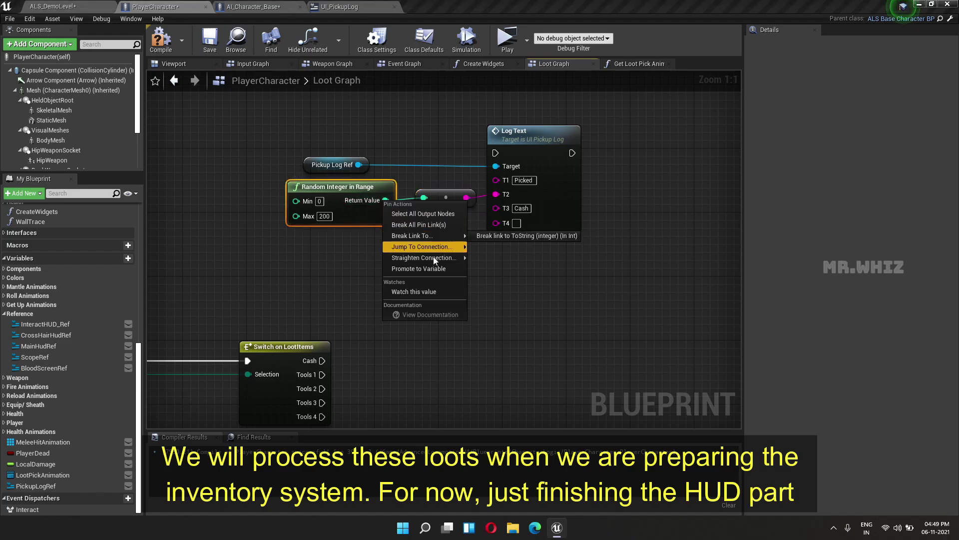
mouse_move(432, 257)
click(507, 258)
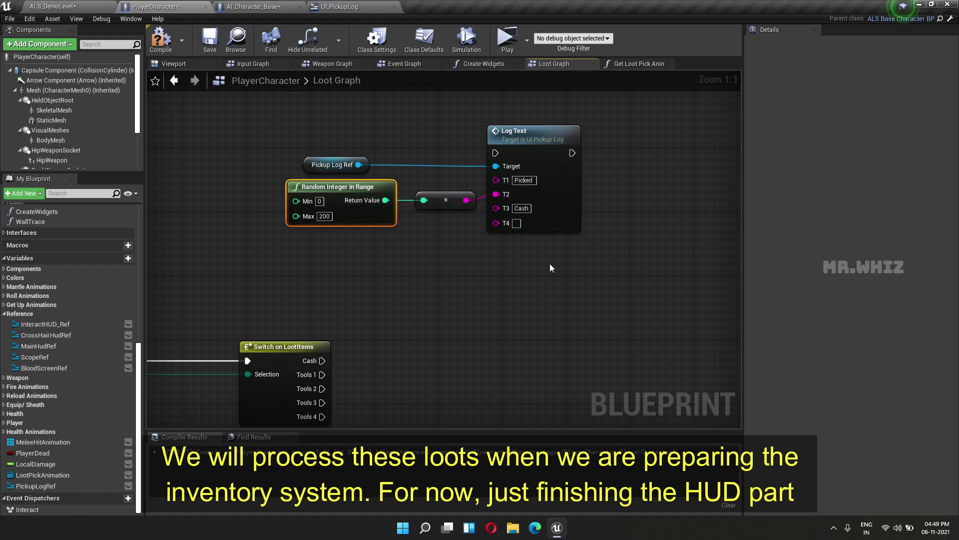
Wire the switch's Cash output to Log Text and select the Log Text node group
drag(321, 361, 496, 153)
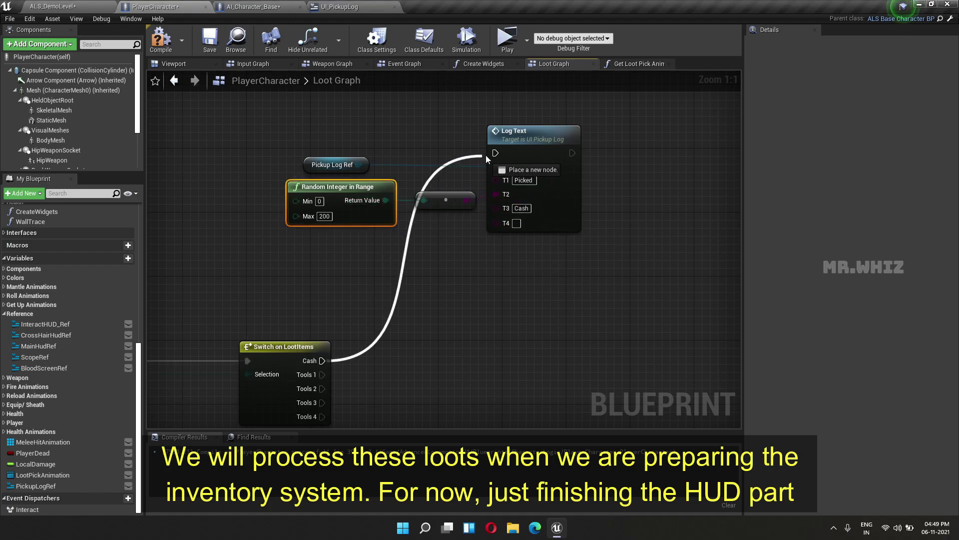
right_drag(529, 278, 487, 249)
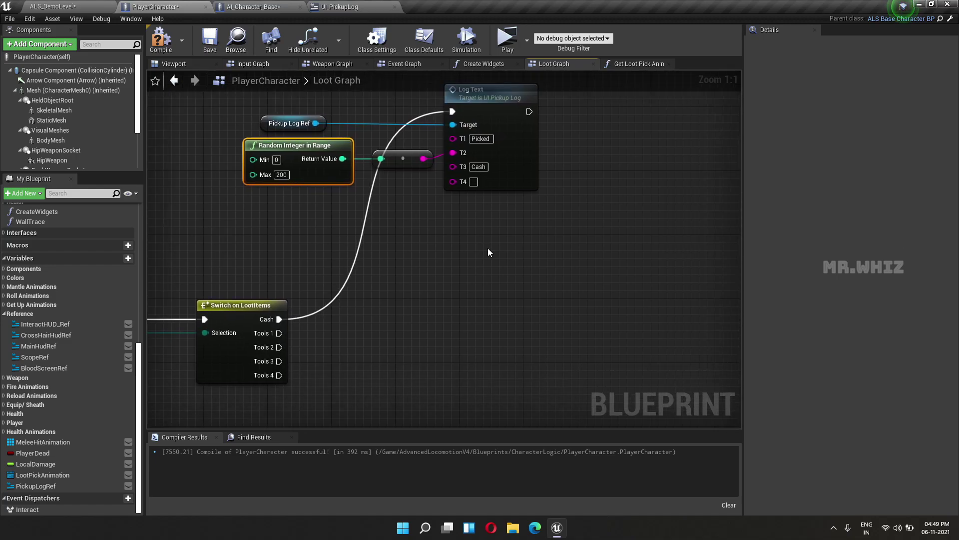
scroll(488, 248, down, 2)
drag(343, 112, 504, 212)
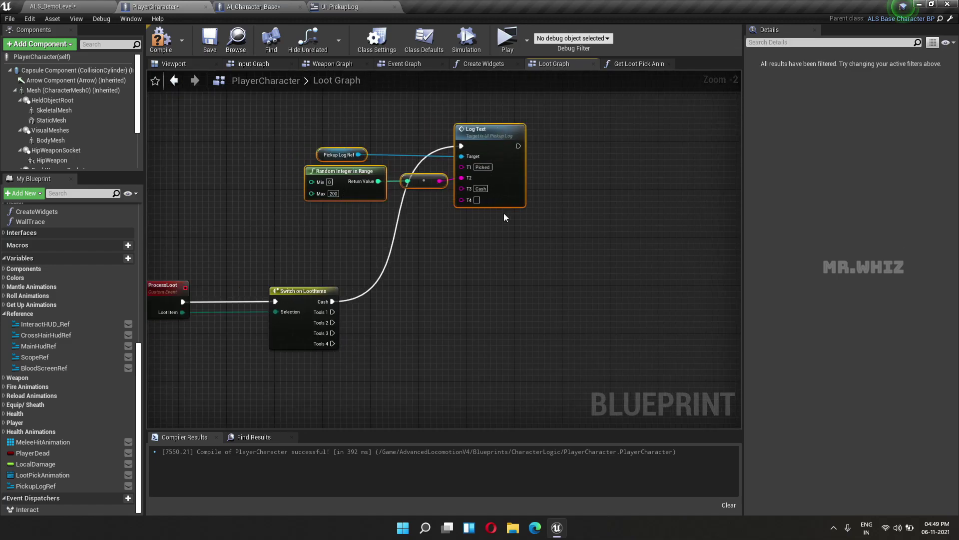
Copy the Log Text node group below the original and fire it from Tools 1
key(ctrl+c)
key(ctrl+v)
mouse_move(608, 191)
mouse_down()
mouse_move(540, 225)
mouse_move(562, 216)
mouse_up()
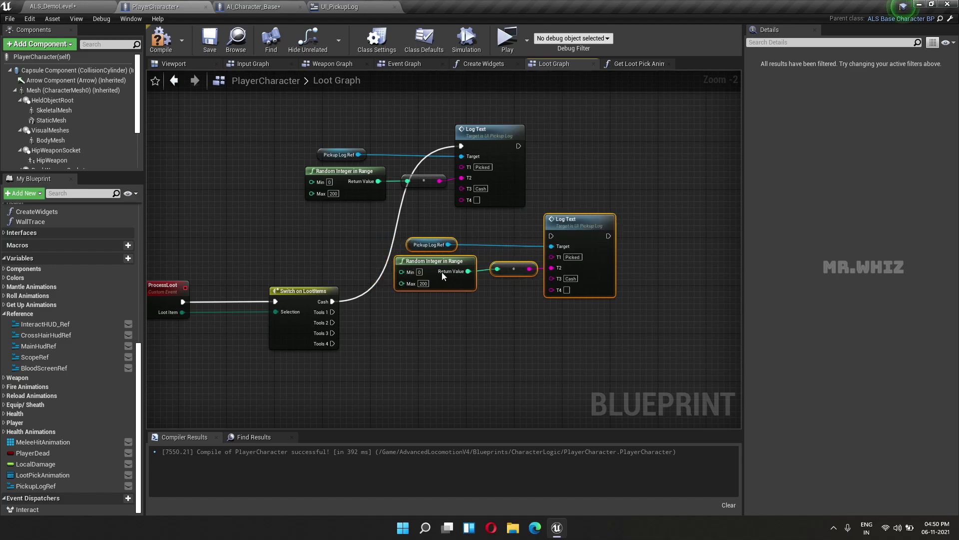
drag(333, 311, 552, 236)
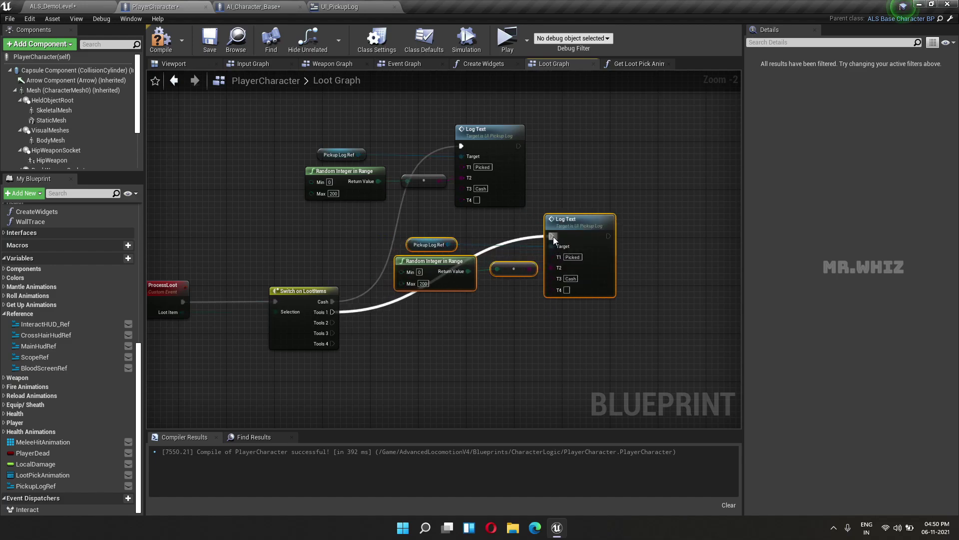
right_drag(552, 235, 527, 139)
Paste another copy under the Tools 1 nodes and fire it from Tools 2
key(ctrl+v)
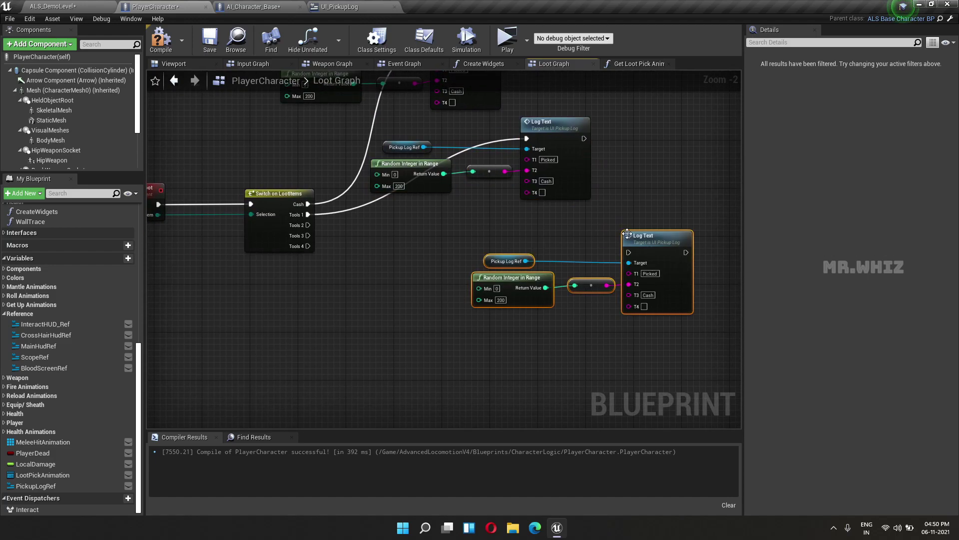
drag(649, 236, 547, 212)
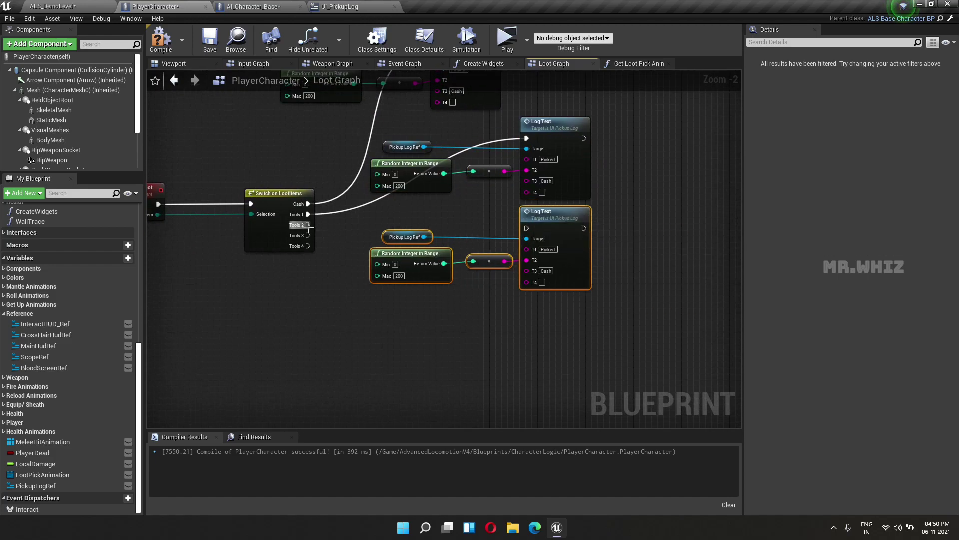
mouse_move(309, 225)
mouse_down()
mouse_move(441, 238)
mouse_move(527, 228)
mouse_up()
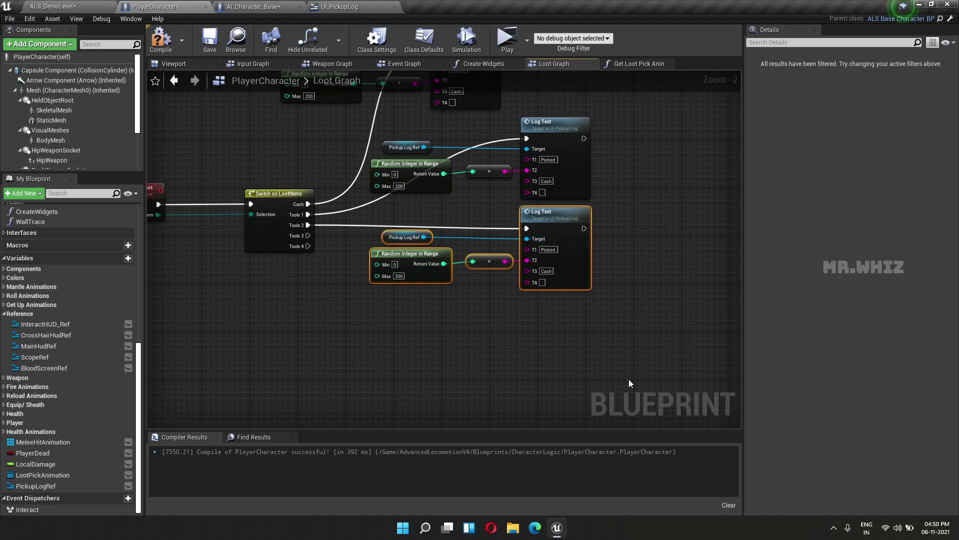
Paste a copy of the Log Text group into the column and wire the Switch's Tools 3 output to it
key(ctrl+v)
mouse_move(715, 359)
mouse_down()
mouse_move(539, 320)
mouse_move(528, 302)
mouse_up()
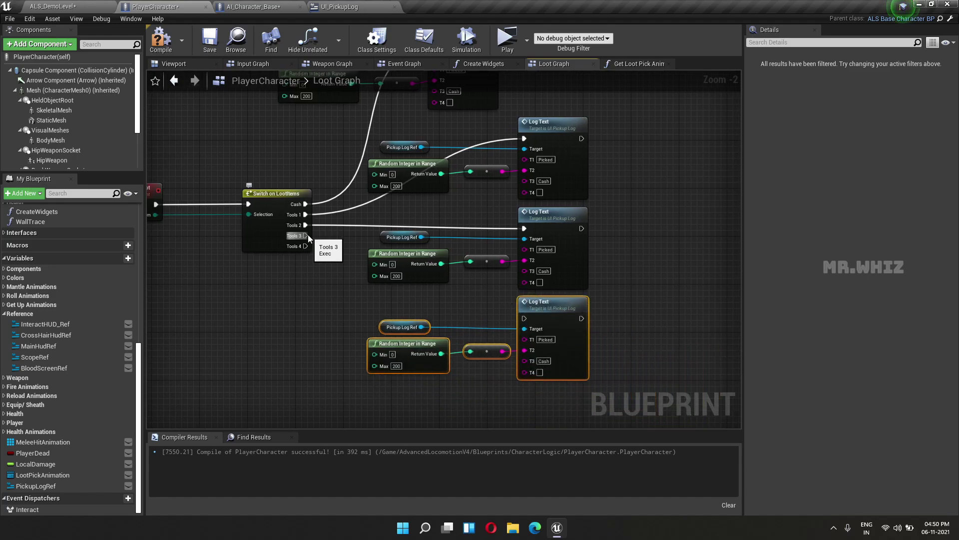
drag(306, 236, 524, 318)
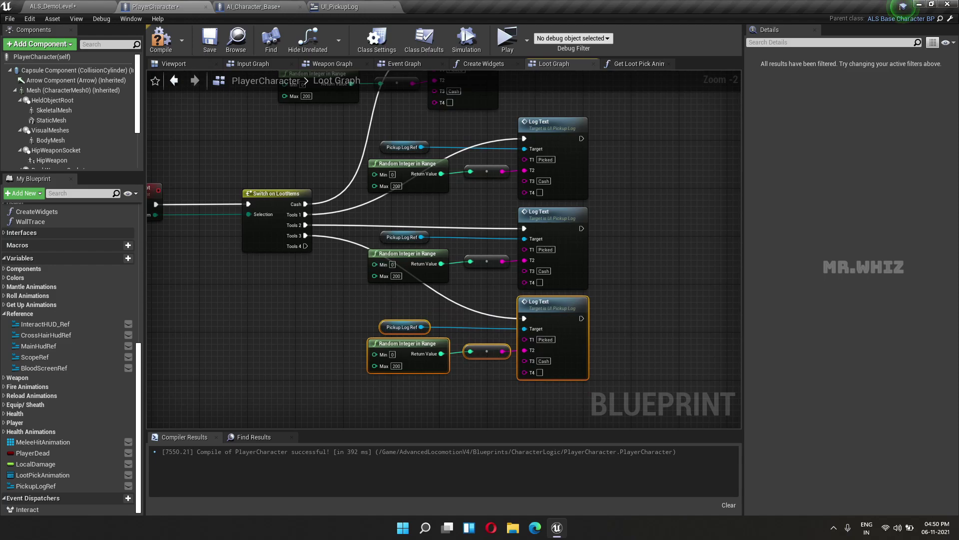
scroll(586, 295, down, 1)
scroll(588, 301, down, 1)
Paste another Log Text group copy below the others and wire Tools 4 into it
key(ctrl+v)
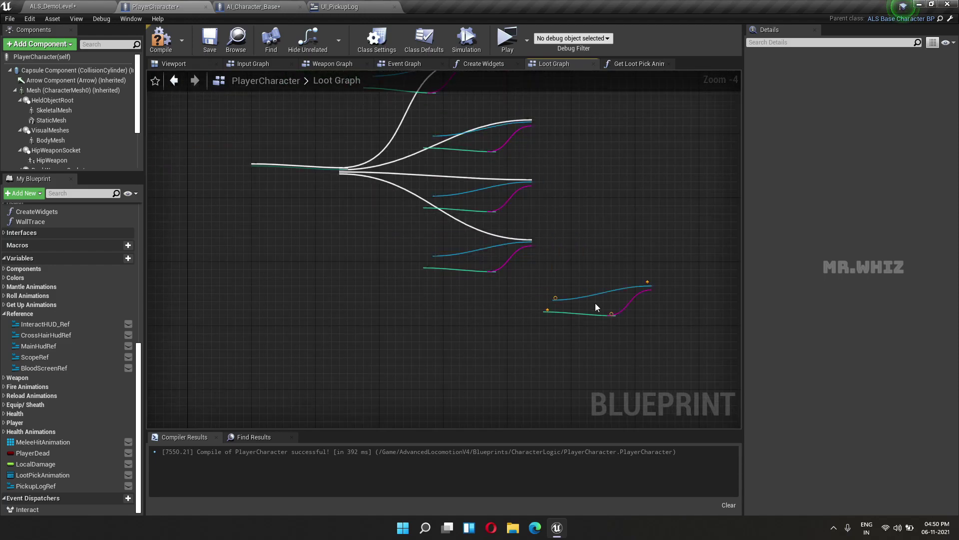
drag(667, 296, 547, 307)
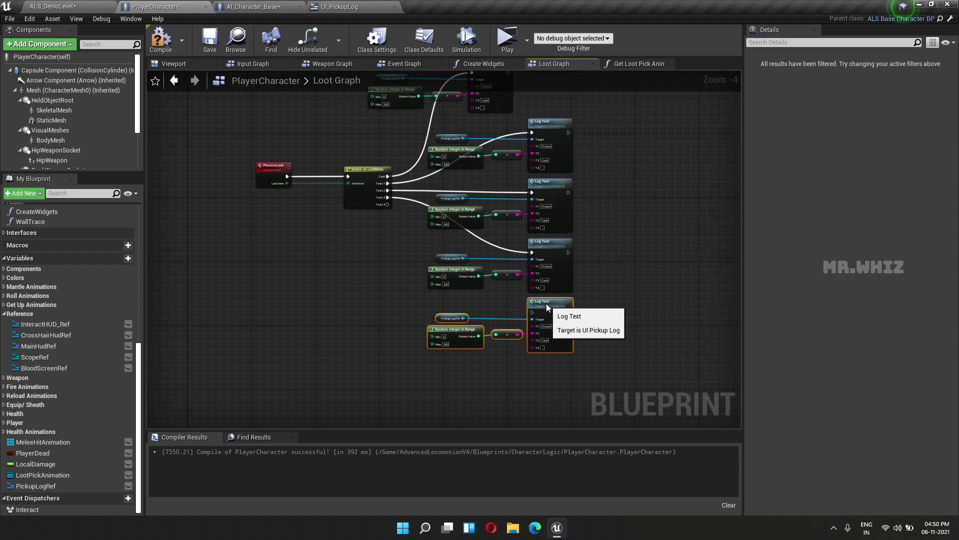
scroll(388, 212, up, 1)
drag(386, 201, 583, 346)
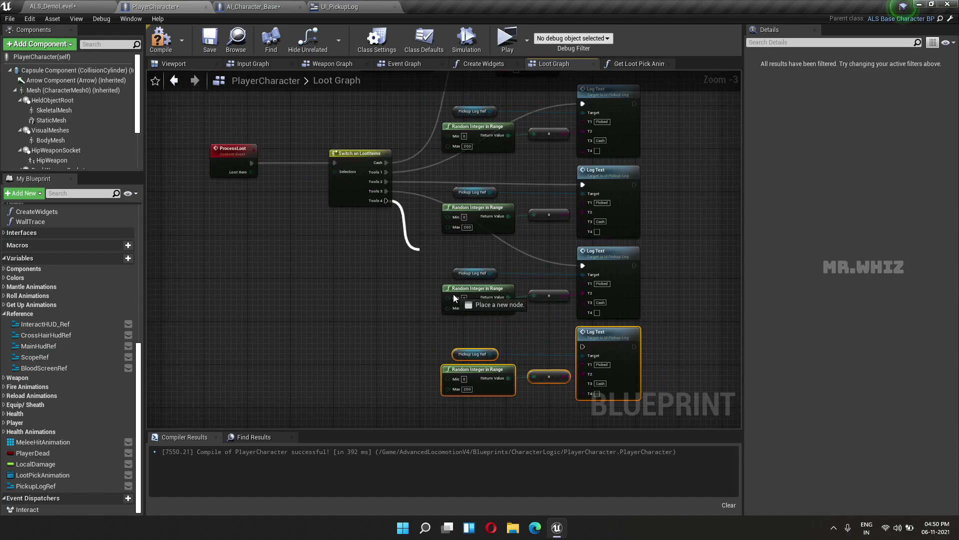
Line up the top Log Text group with the rest of the Log Text column
right_drag(539, 283, 468, 433)
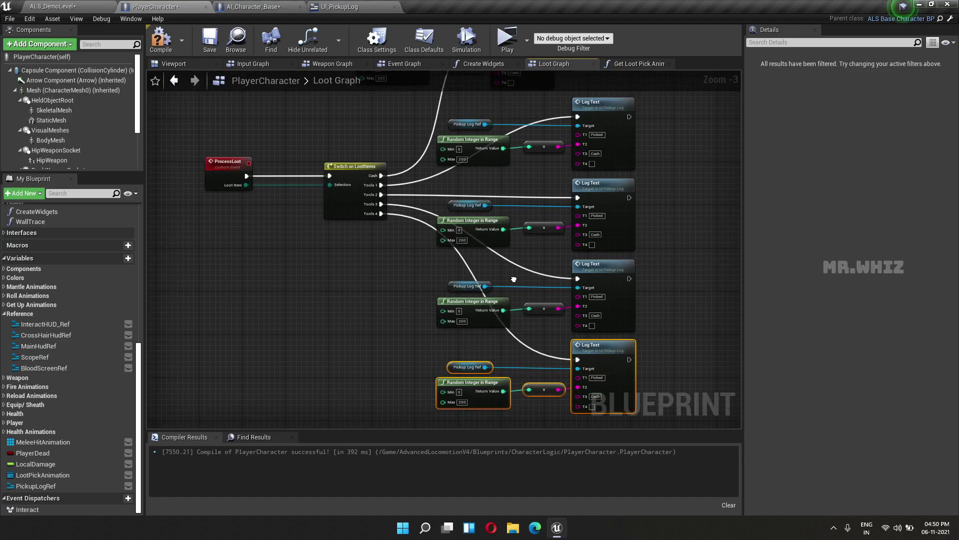
drag(307, 193, 500, 255)
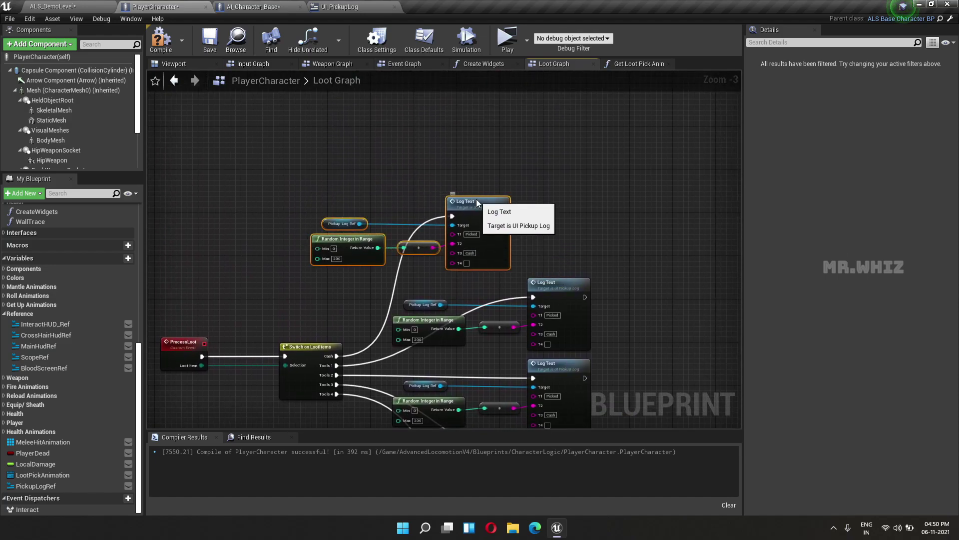
mouse_move(477, 200)
mouse_down()
mouse_move(562, 205)
mouse_move(557, 198)
mouse_up()
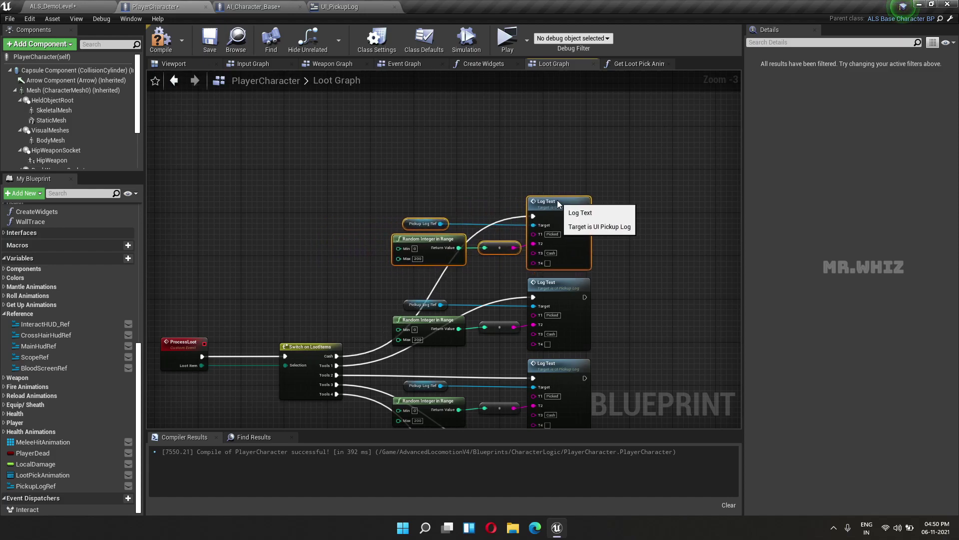
right_drag(622, 304, 620, 248)
right_drag(422, 364, 392, 278)
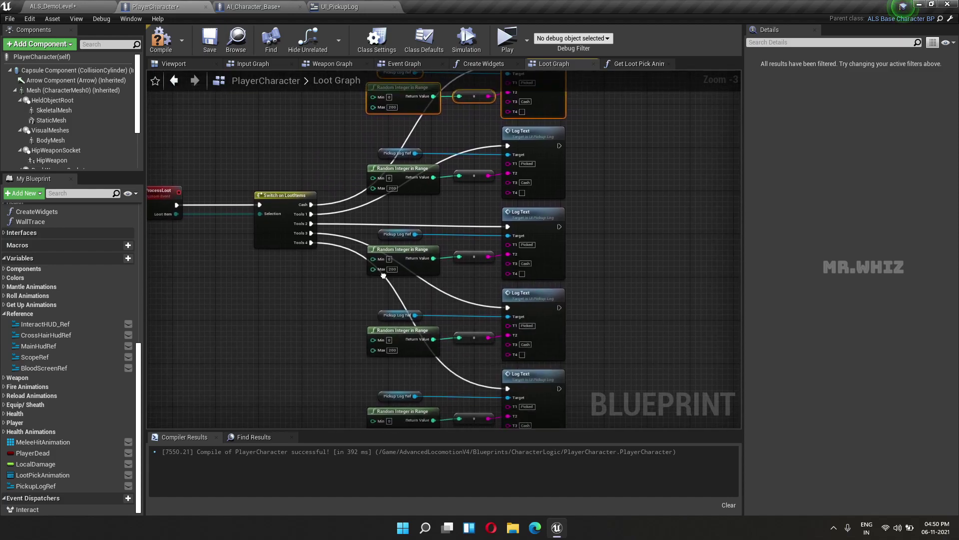
right_drag(538, 191, 488, 296)
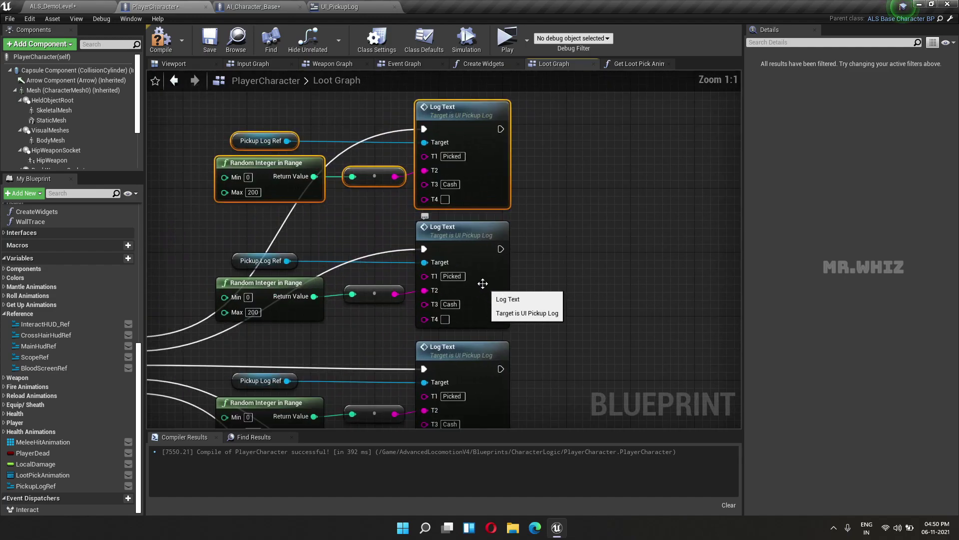
scroll(487, 296, up, 3)
Set the first two Log Text nodes' T3 values to Tools1 and Tools2
double_click(618, 204)
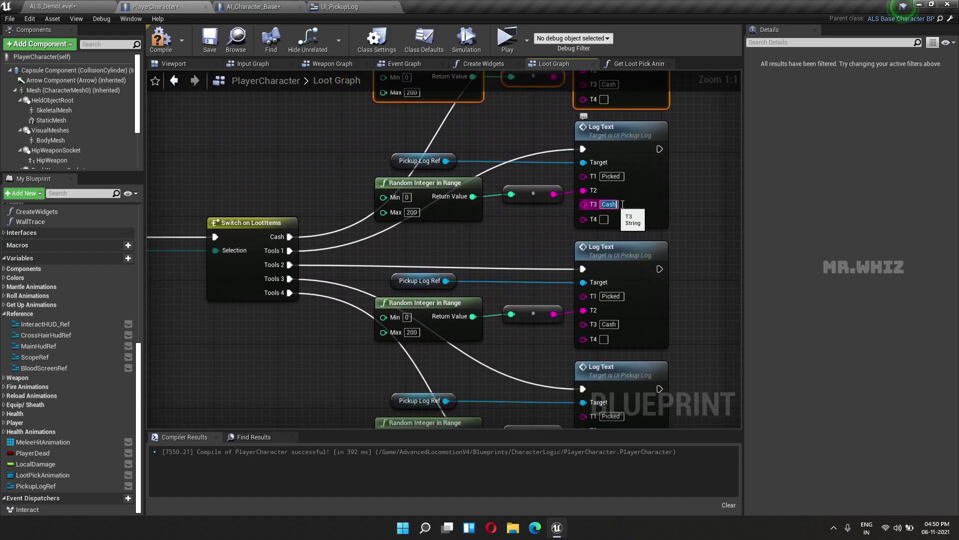
text(Tools1)
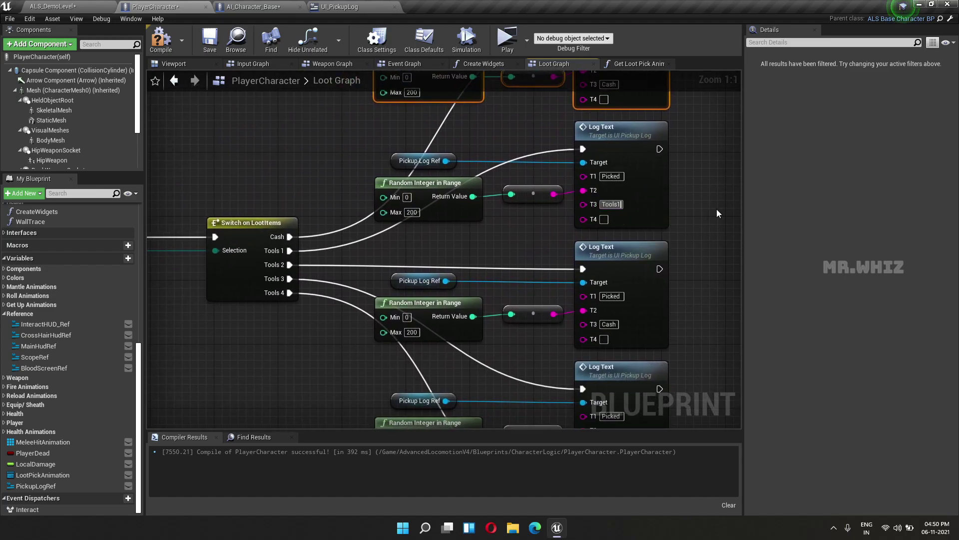
key(Return)
double_click(607, 325)
text(Tools1)
key(BackSpace)
text(2)
Change the third Log Text node's T3 value from Cash to Tools3
right_drag(535, 383, 505, 273)
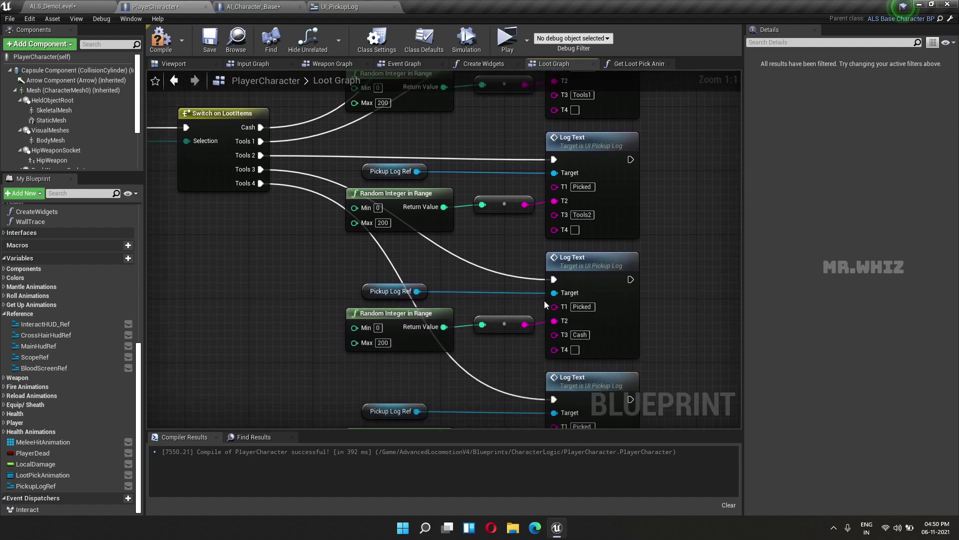
double_click(581, 335)
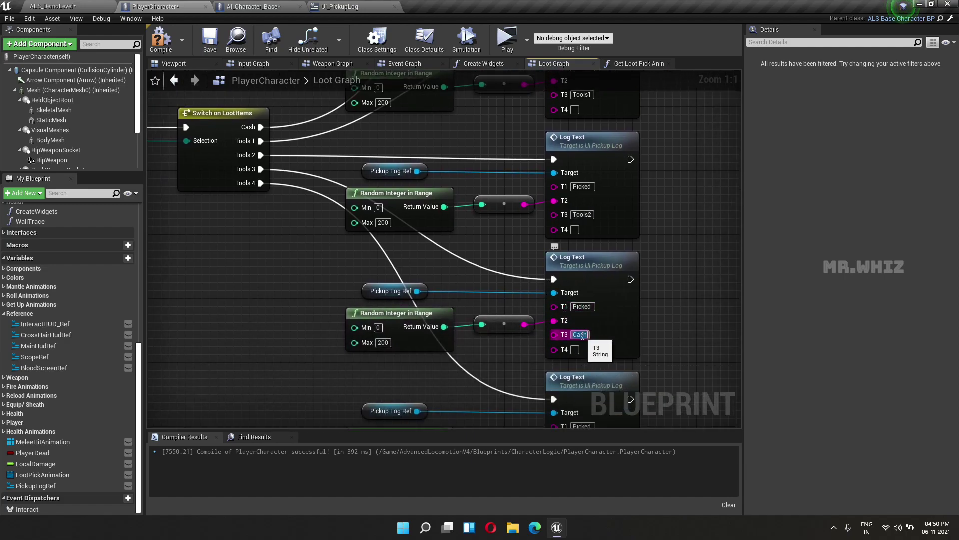
text(Tools3)
key(Tab)
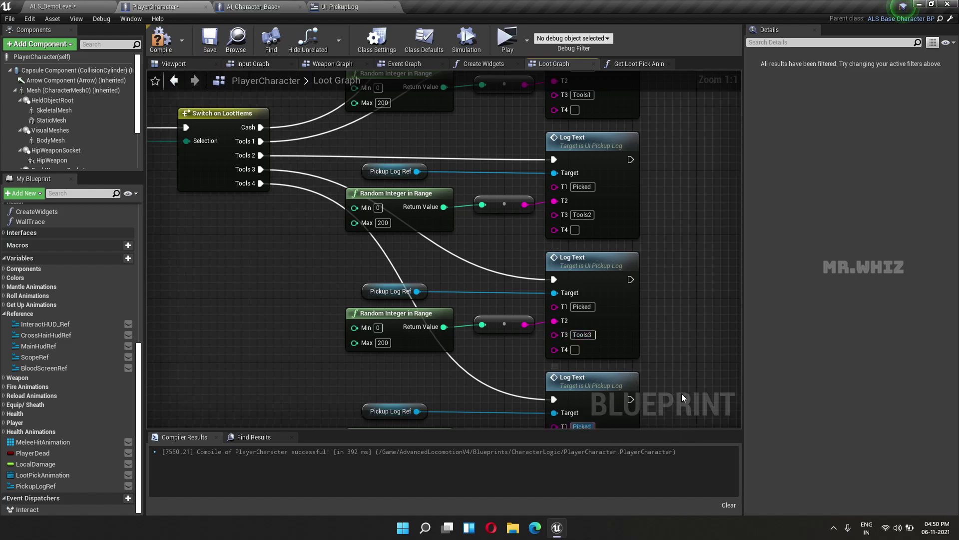
Review the Tools4, Tools3, Tools2 and Cash T3 values across all Log Text nodes
right_drag(682, 393, 654, 289)
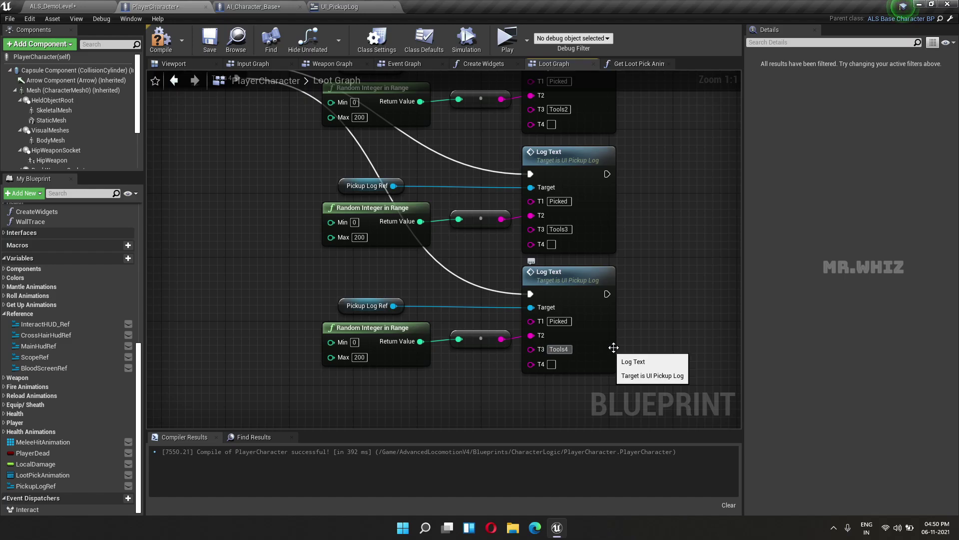
click(550, 349)
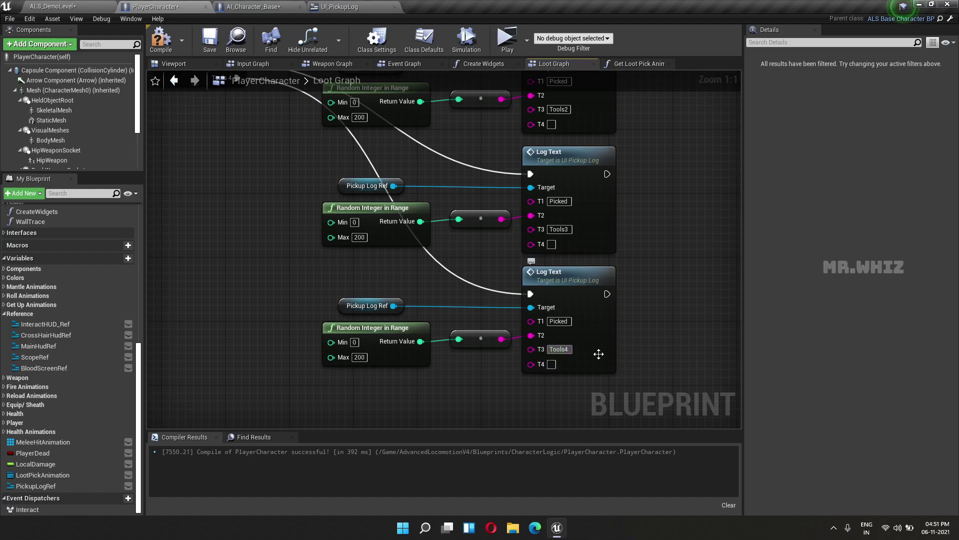
double_click(559, 229)
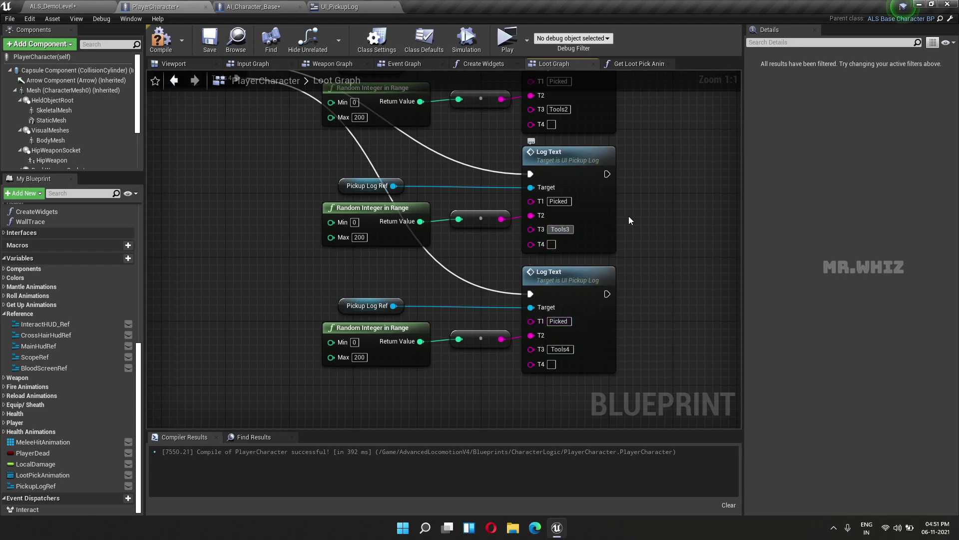
right_drag(609, 230, 570, 416)
double_click(531, 295)
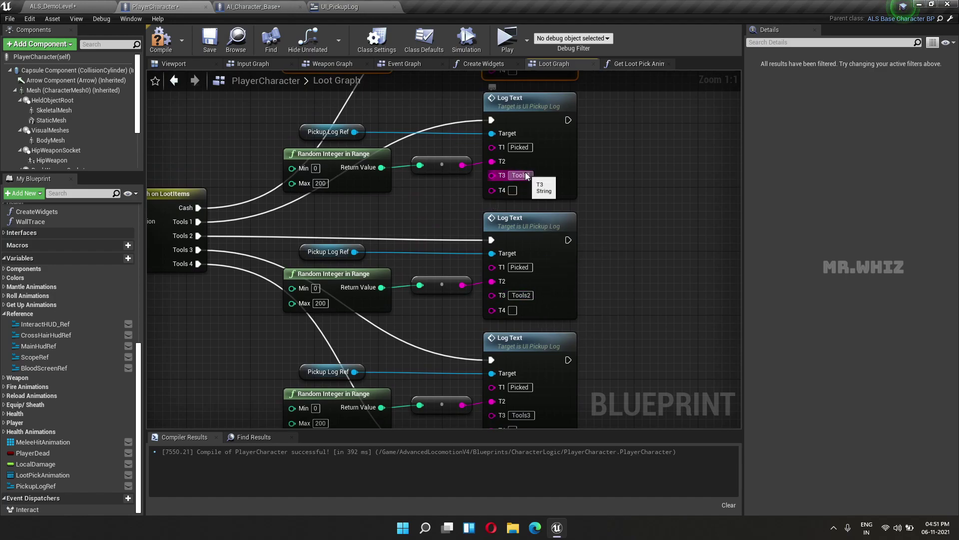
key(ctrl+z)
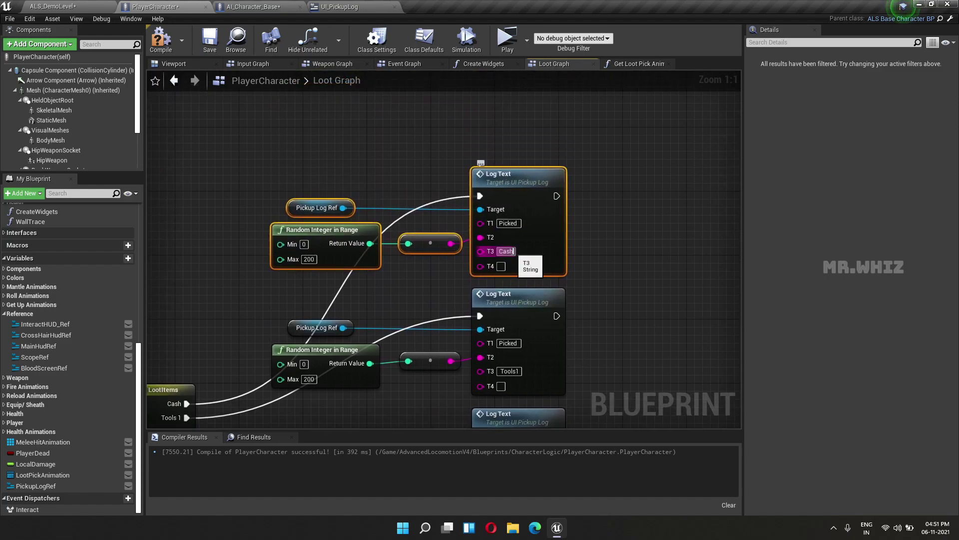
click(512, 251)
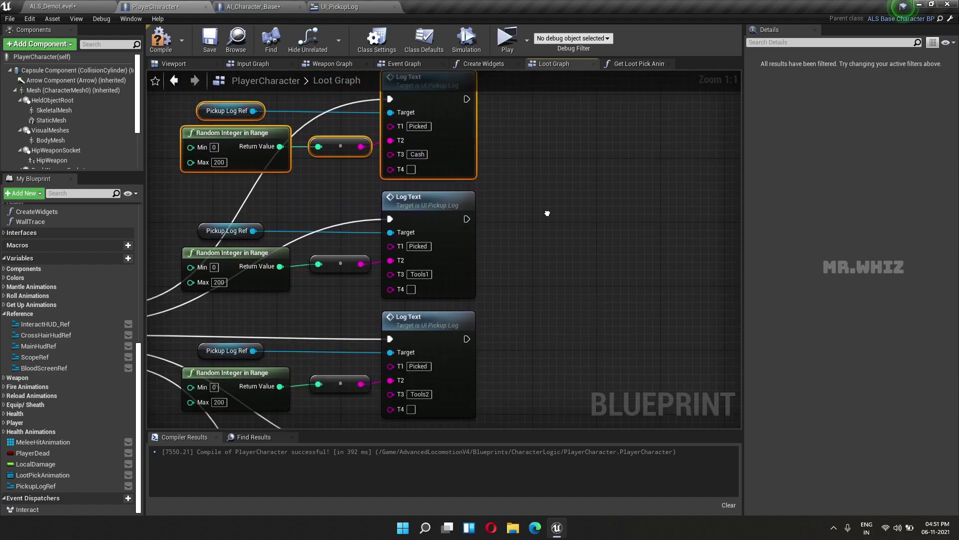
scroll(537, 200, down, 3)
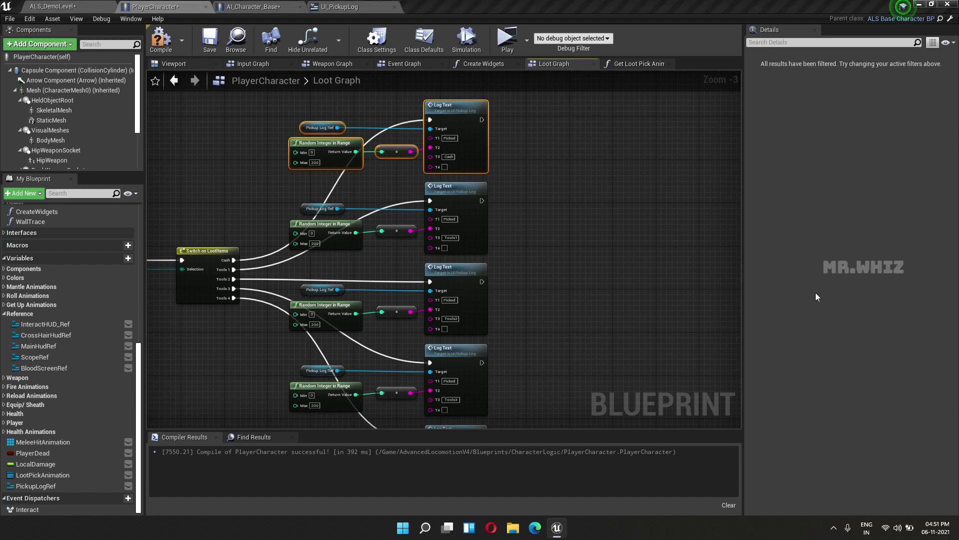
mouse_move(648, 259)
right_down()
mouse_move(531, 211)
mouse_move(457, 234)
right_up()
Place a Pickup Log Ref getter and add an Add to Viewport node targeting it
scroll(533, 212, down, 2)
drag(45, 486, 439, 217)
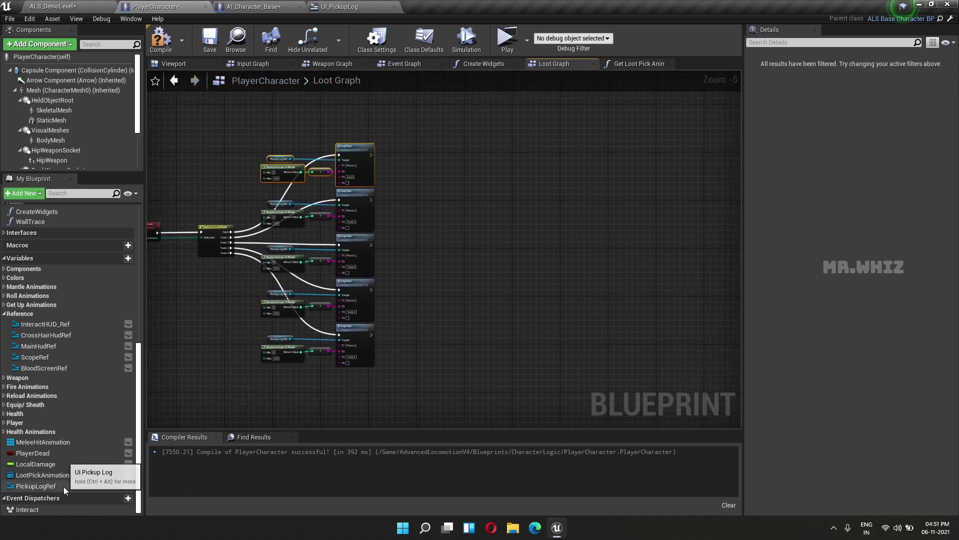
right_drag(466, 253, 426, 280)
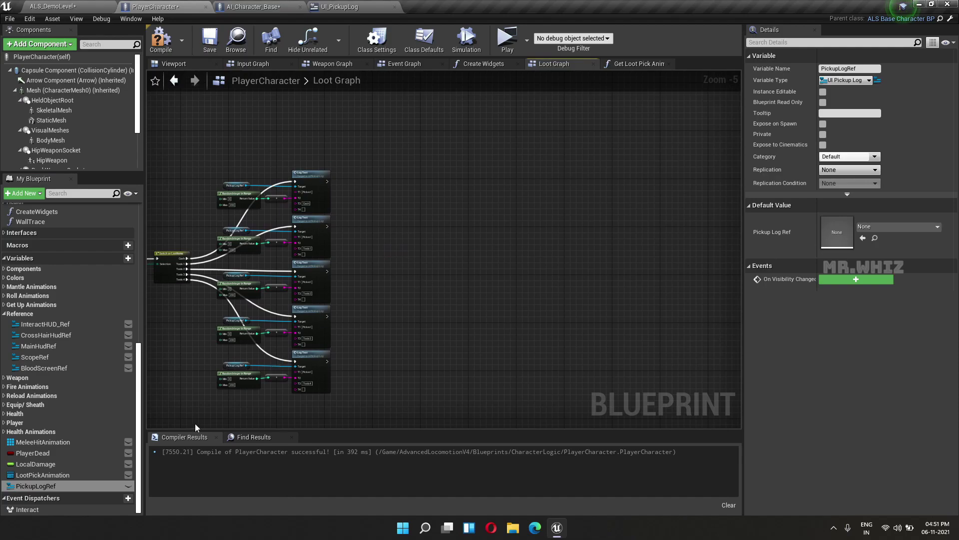
mouse_move(50, 486)
mouse_down()
mouse_move(361, 242)
mouse_move(382, 252)
mouse_up()
scroll(384, 293, up, 5)
right_drag(385, 296, 405, 345)
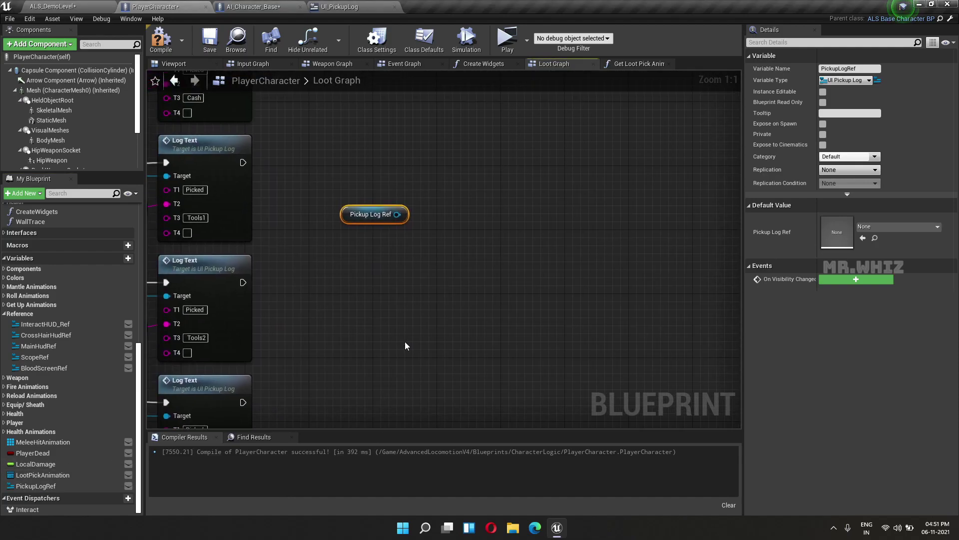
drag(397, 214, 473, 261)
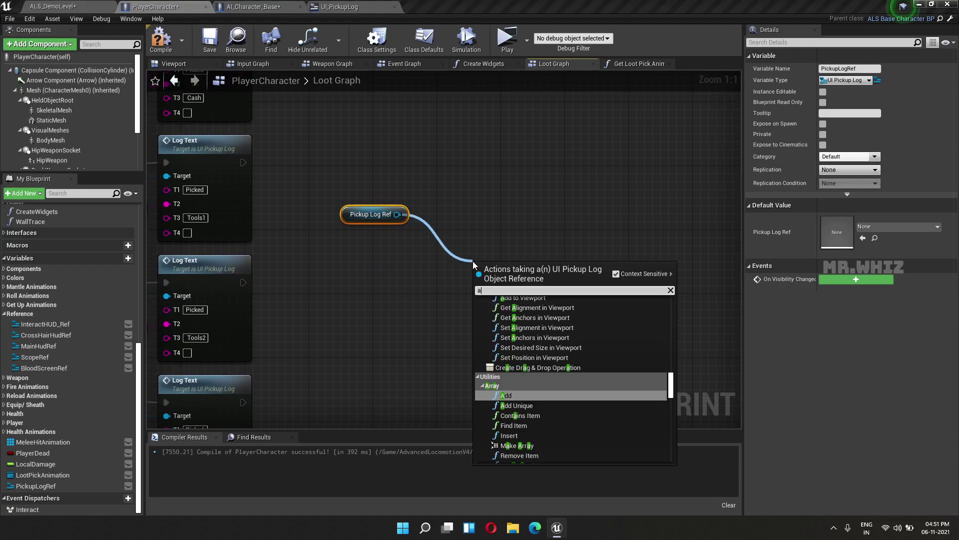
text(add to v)
key(Return)
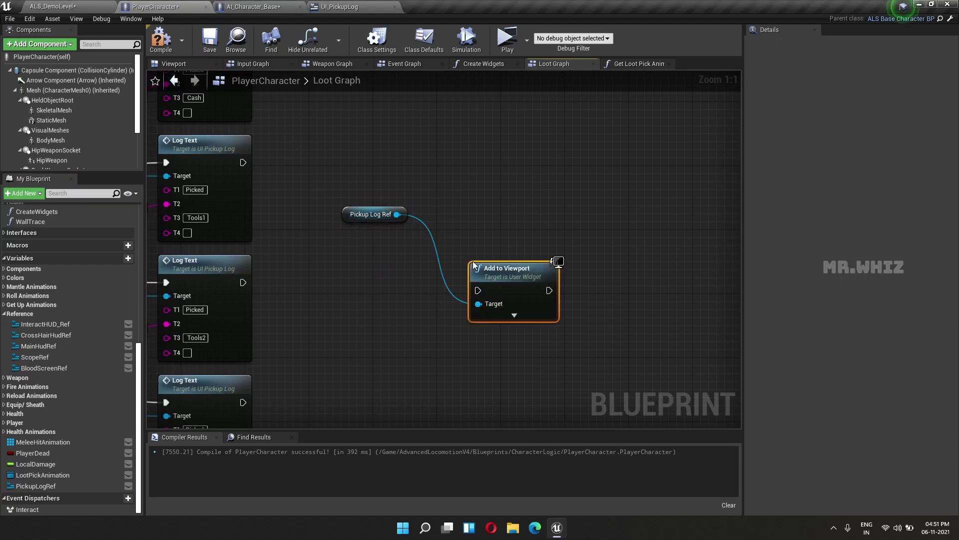
Wire the exec outputs of all Log Text nodes, through Tools4, into Add to Viewport
right_drag(306, 77, 316, 173)
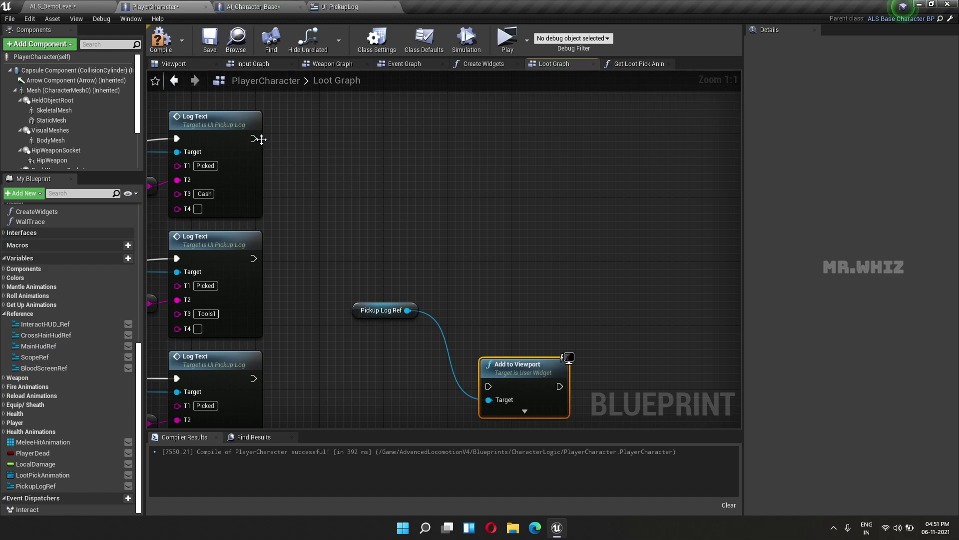
drag(254, 138, 491, 385)
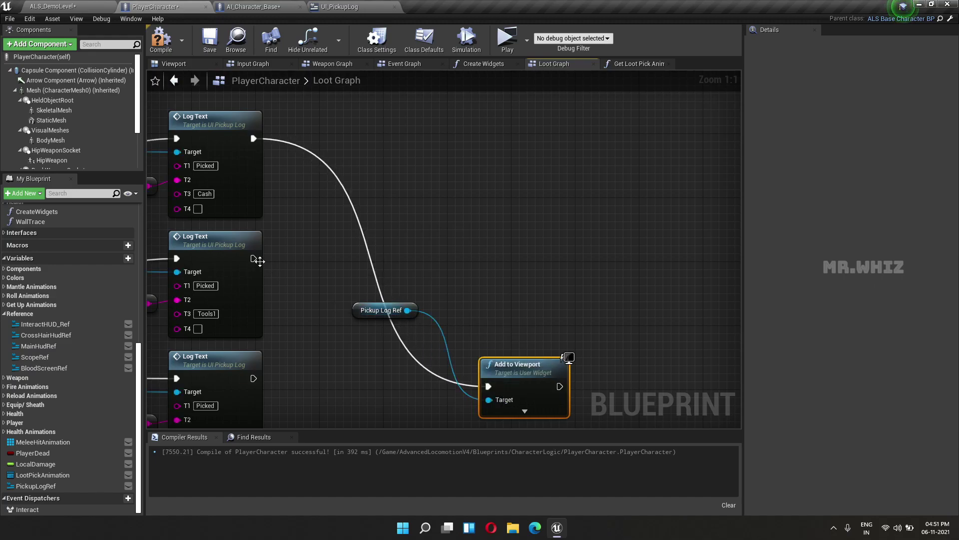
drag(254, 258, 489, 386)
right_drag(323, 400, 343, 274)
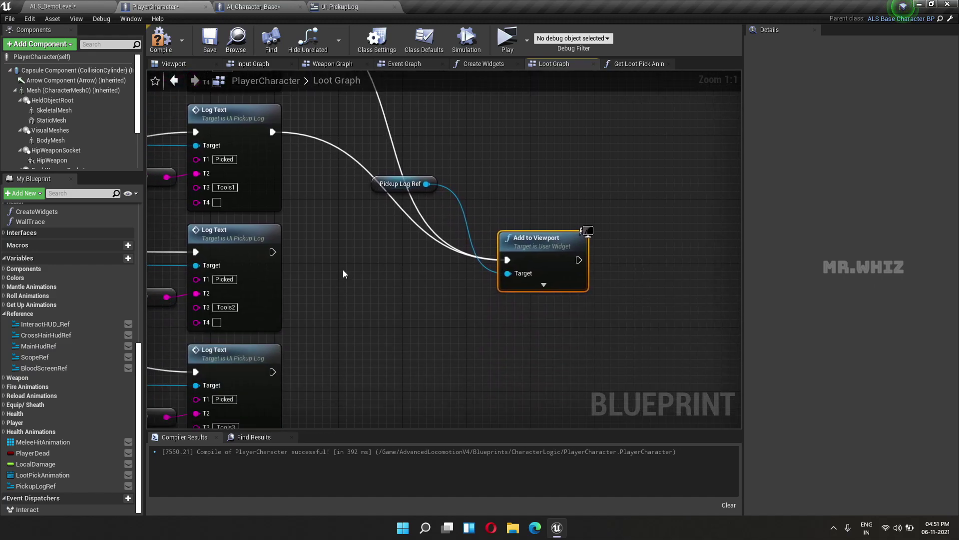
drag(272, 252, 508, 260)
right_drag(287, 374, 280, 317)
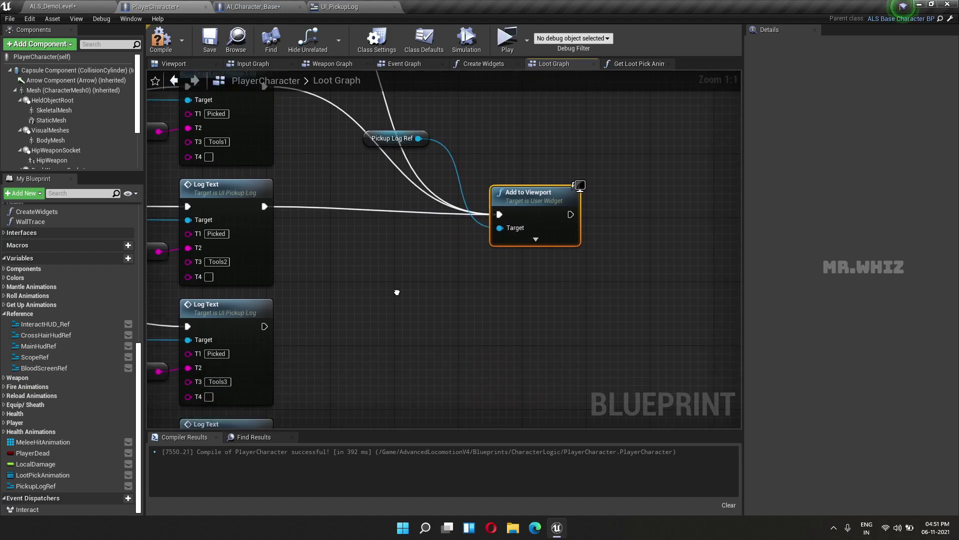
drag(265, 314, 501, 202)
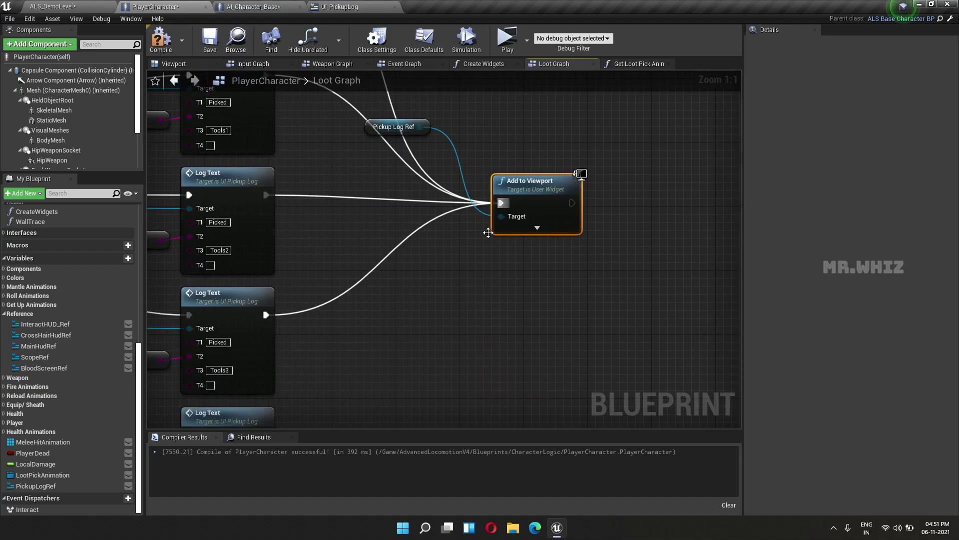
right_drag(481, 255, 472, 165)
drag(258, 346, 492, 114)
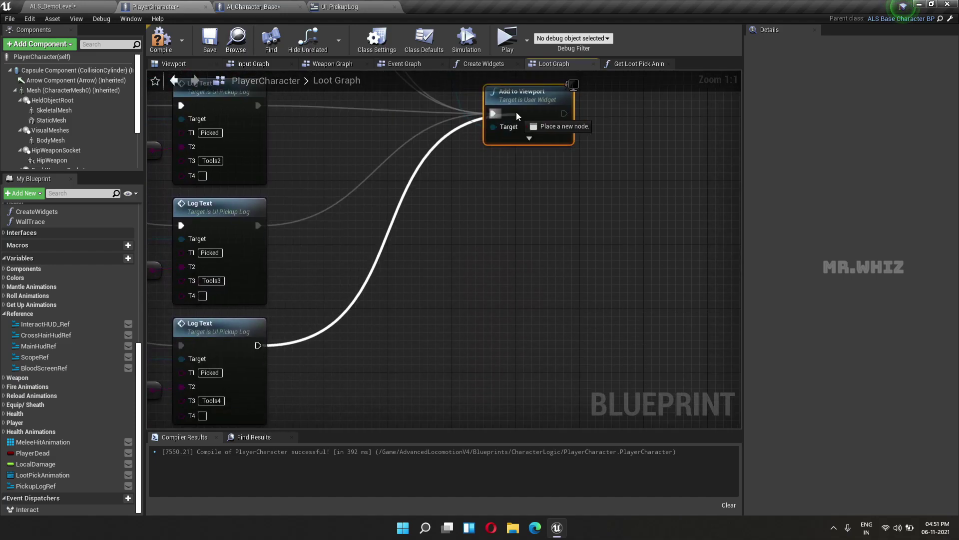
right_drag(617, 222, 454, 429)
Add a Get Loot Text Anim node from Pickup Log Ref and align it level beside it
click(199, 239)
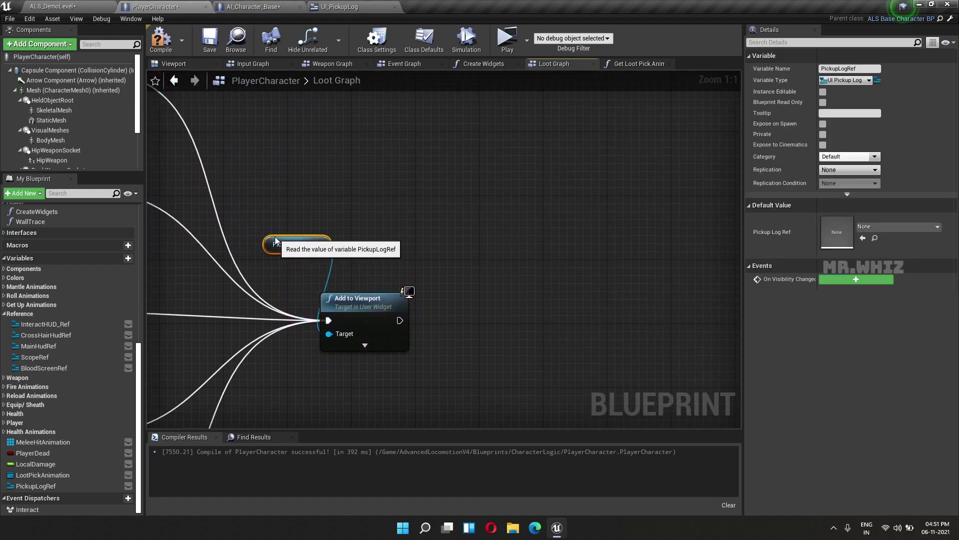
drag(199, 239, 452, 249)
text(r)
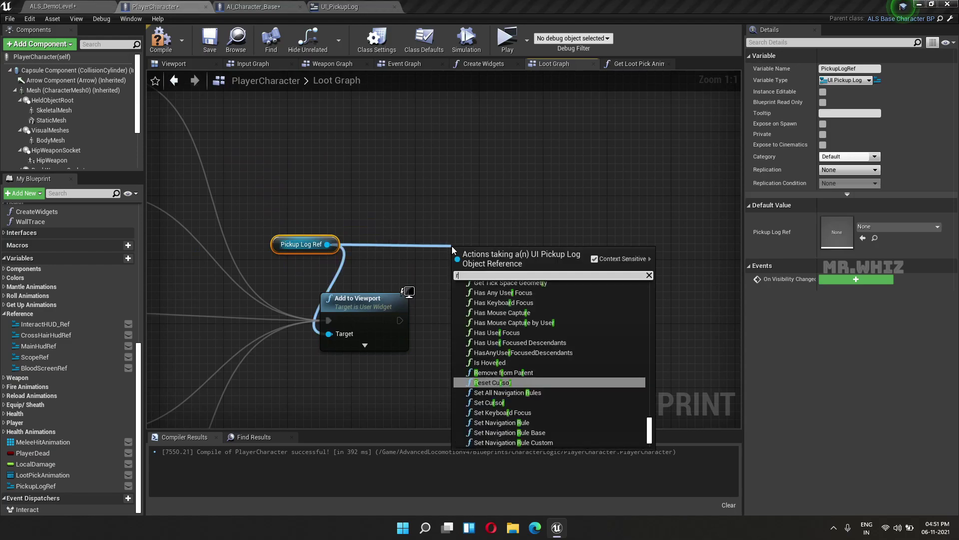
text(text anima)
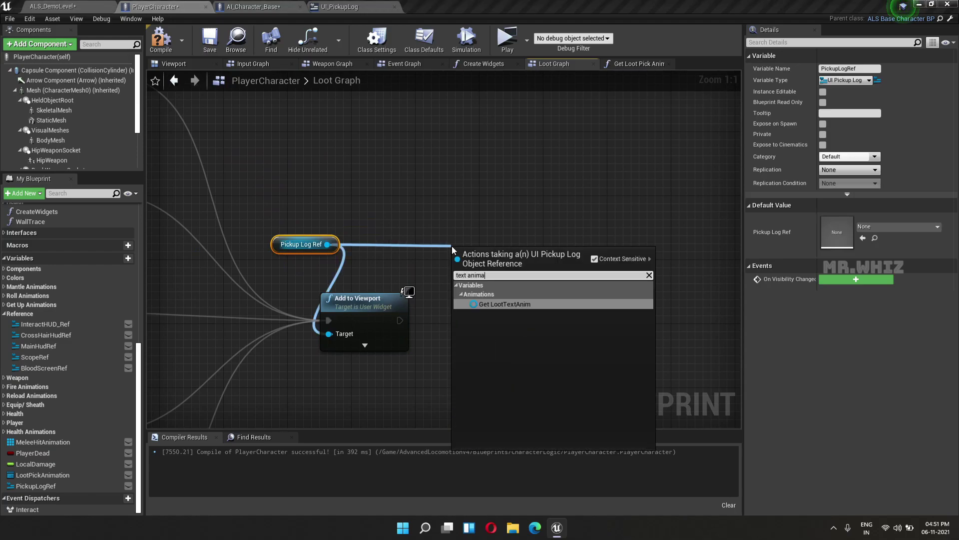
key(Return)
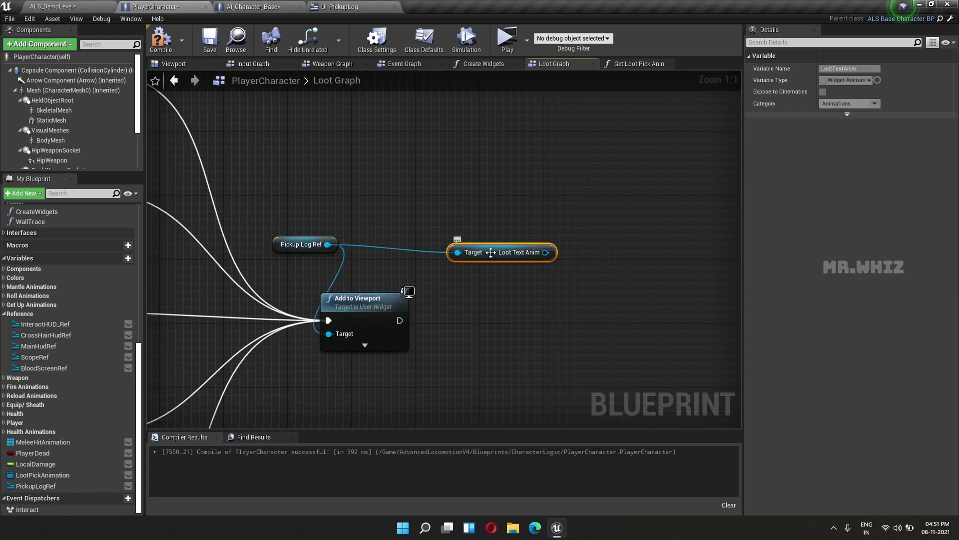
drag(490, 252, 439, 244)
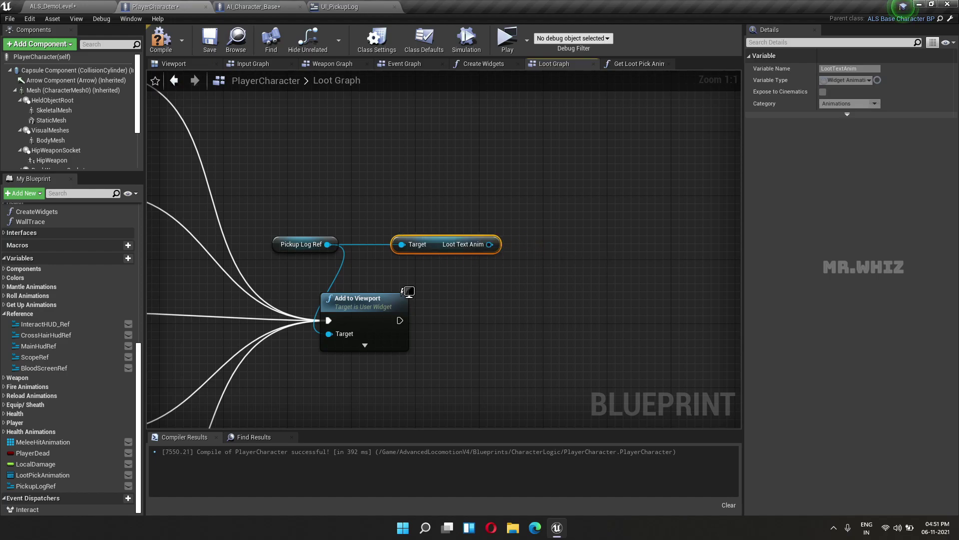
Add a Play Animation node for Loot Text Anim, run right after Add to Viewport
right_drag(521, 326, 365, 301)
drag(333, 220, 368, 287)
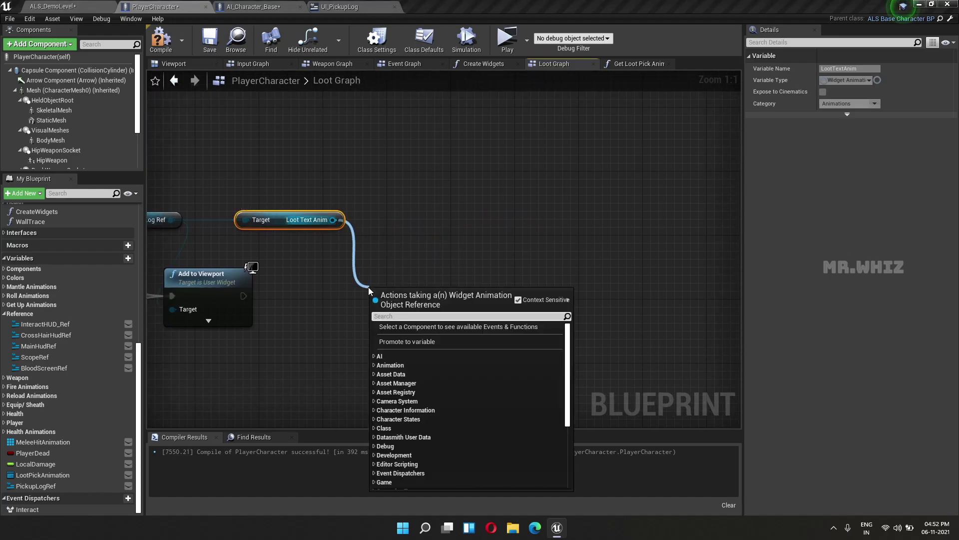
text(playanim)
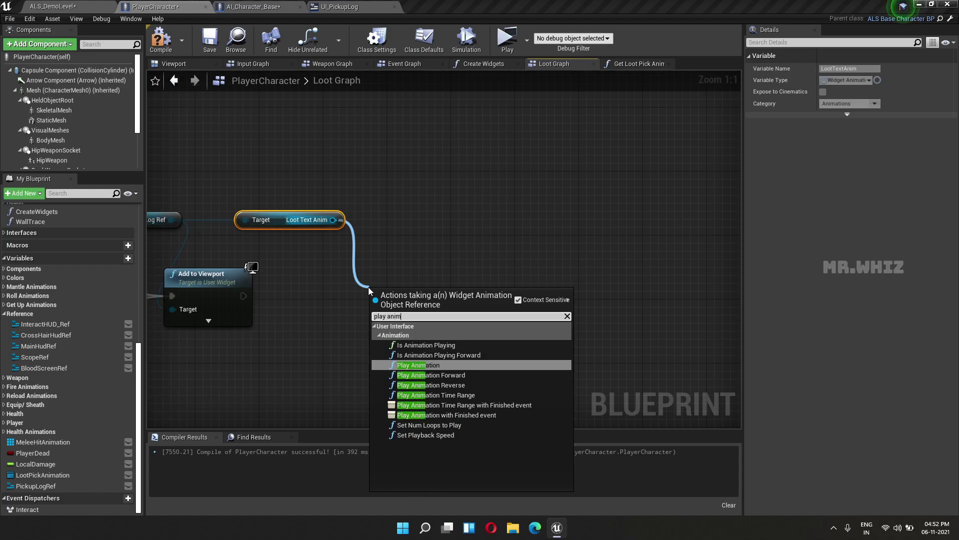
key(Return)
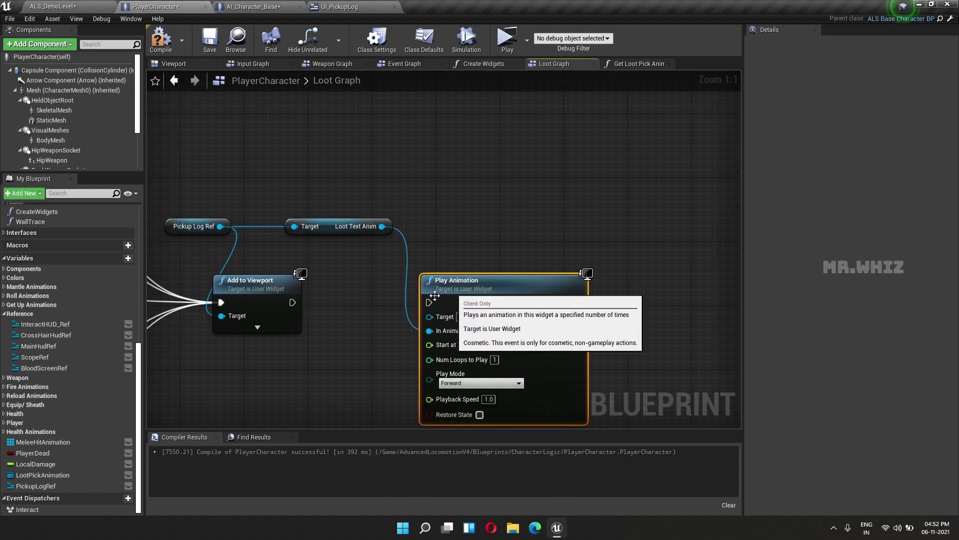
drag(293, 302, 428, 303)
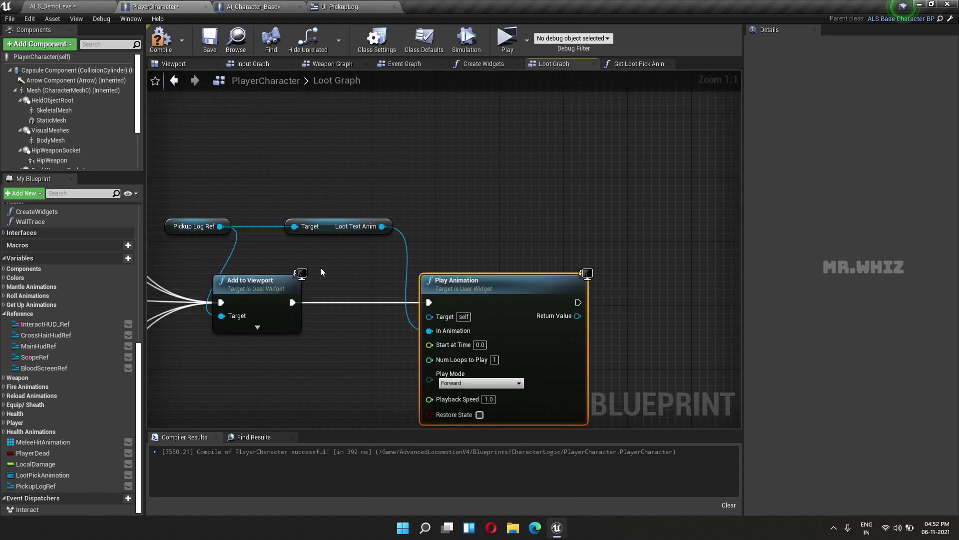
Feed Pickup Log Ref into Play Animation's Target and enable Restore State
drag(230, 233, 334, 263)
drag(426, 325, 429, 317)
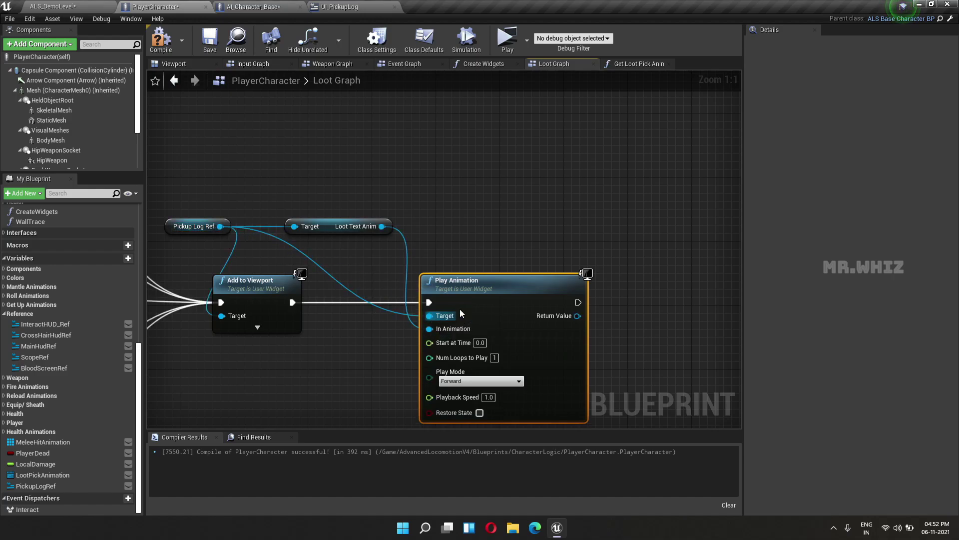
right_drag(526, 222, 498, 191)
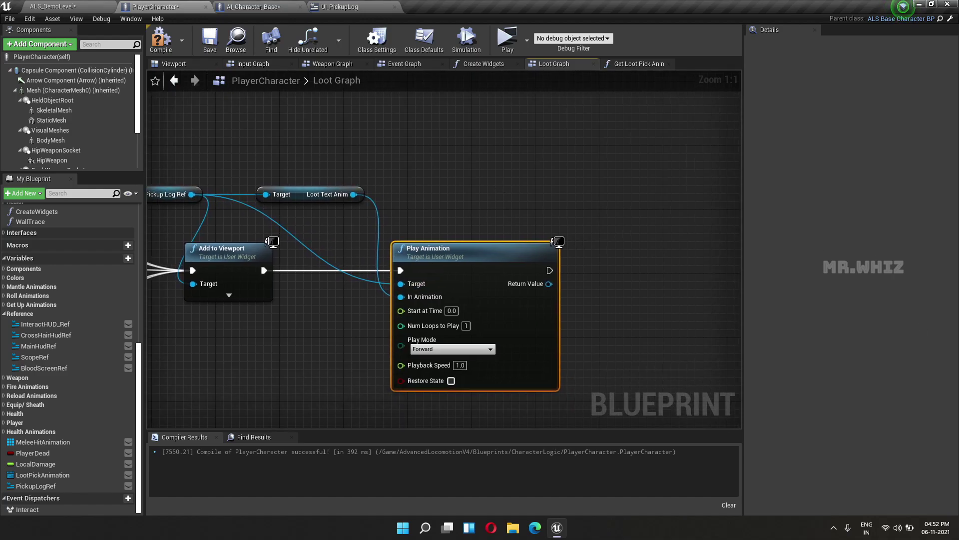
click(451, 381)
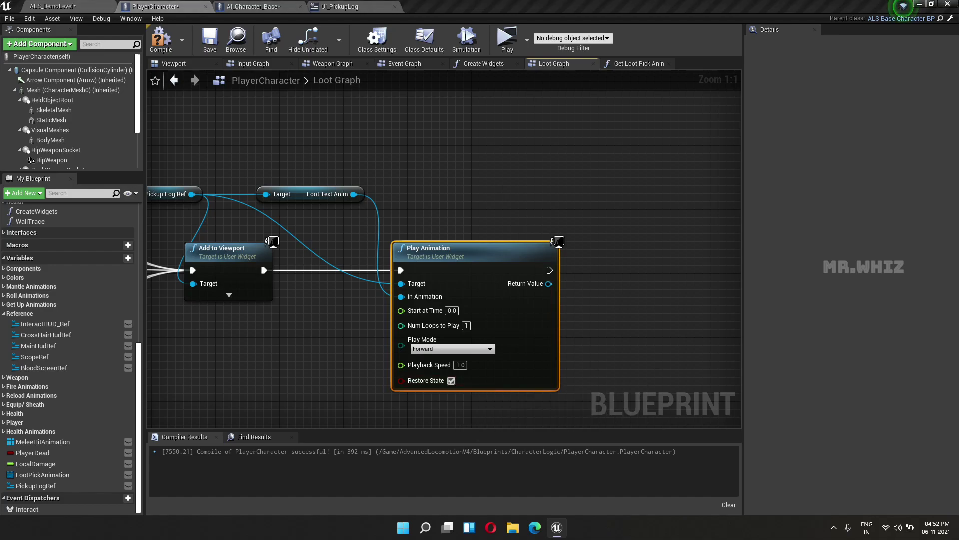
right_drag(643, 326, 502, 283)
Add a Bind to Animation Finished node after Play Animation, level with it
drag(353, 222, 502, 226)
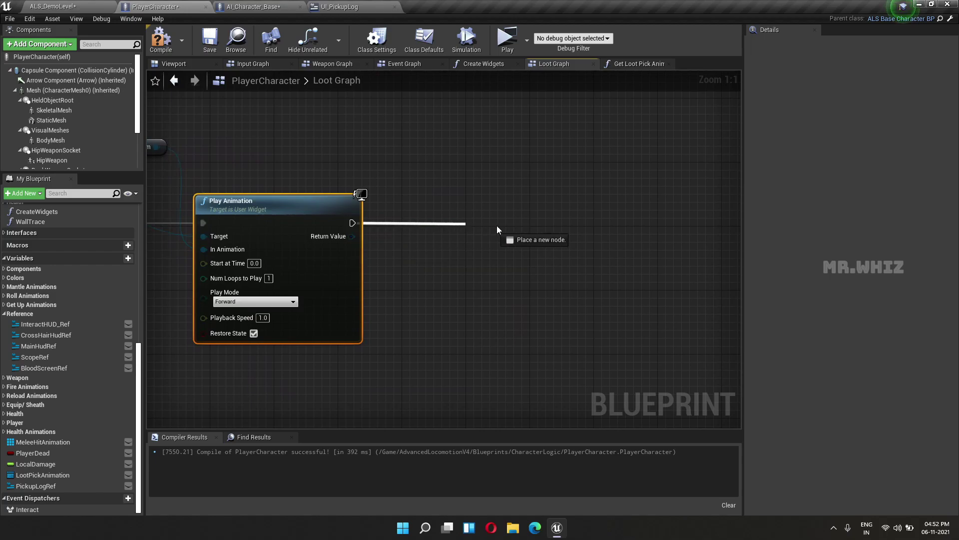
text(bind to anima)
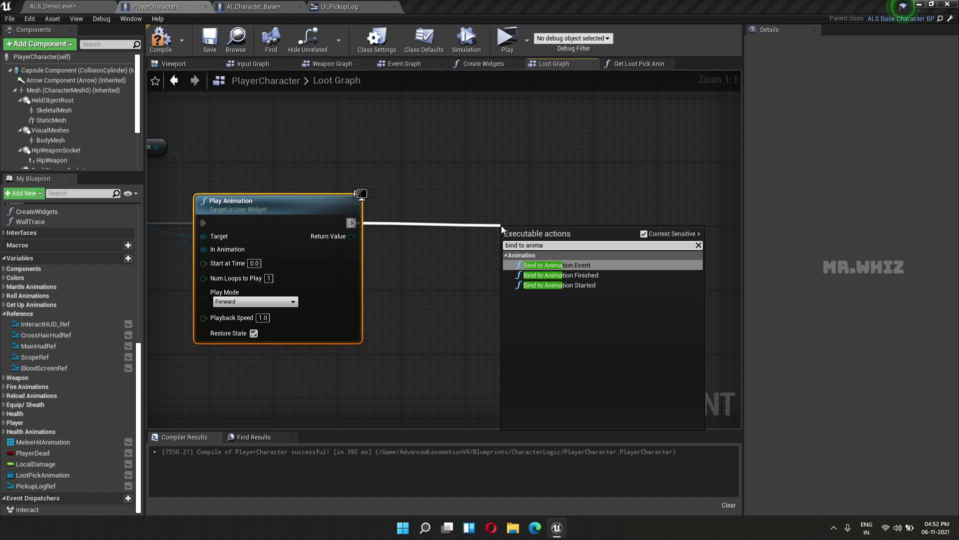
key(Down)
key(Return)
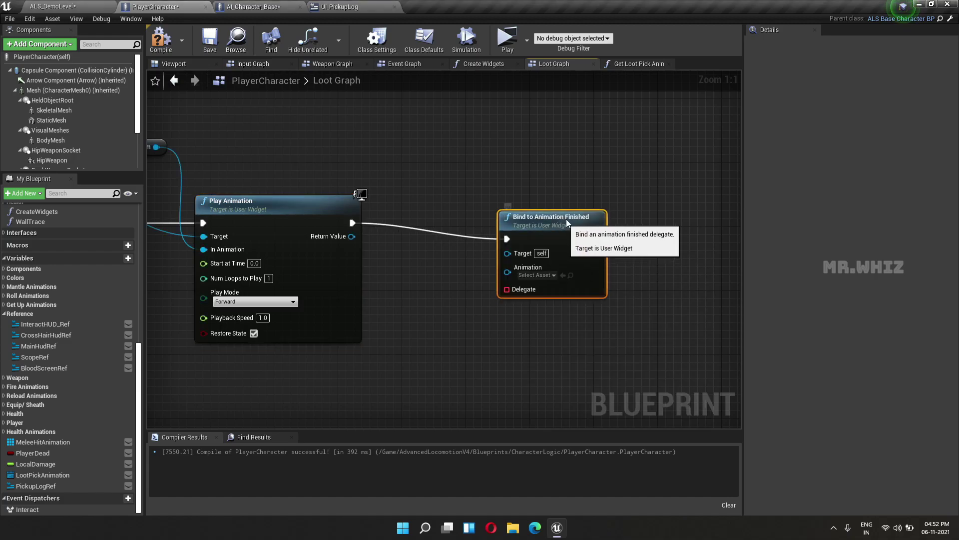
mouse_move(608, 299)
right_down()
mouse_move(541, 265)
mouse_move(709, 319)
right_up()
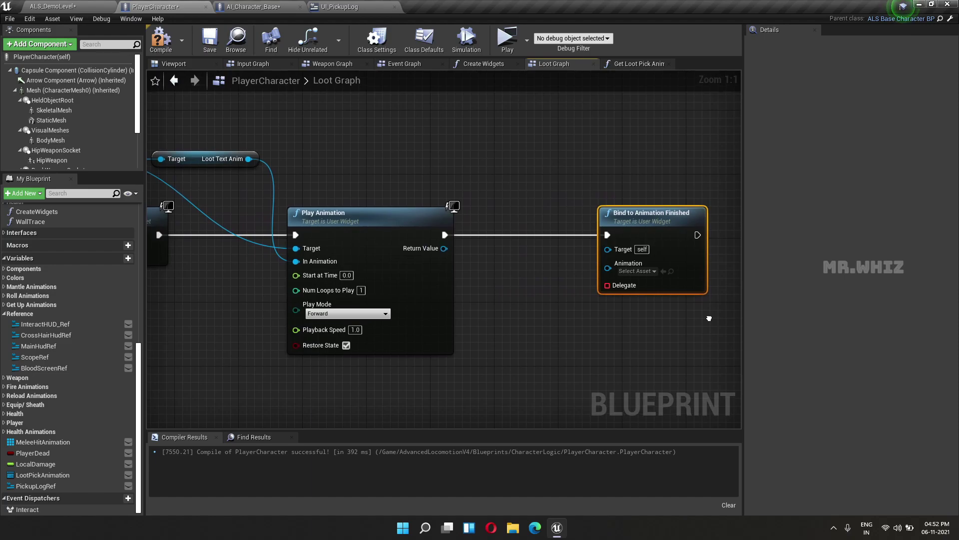
Wire Pickup Log Ref into the Bind node's Target and Loot Text Anim into its Animation pin
right_drag(620, 337, 723, 335)
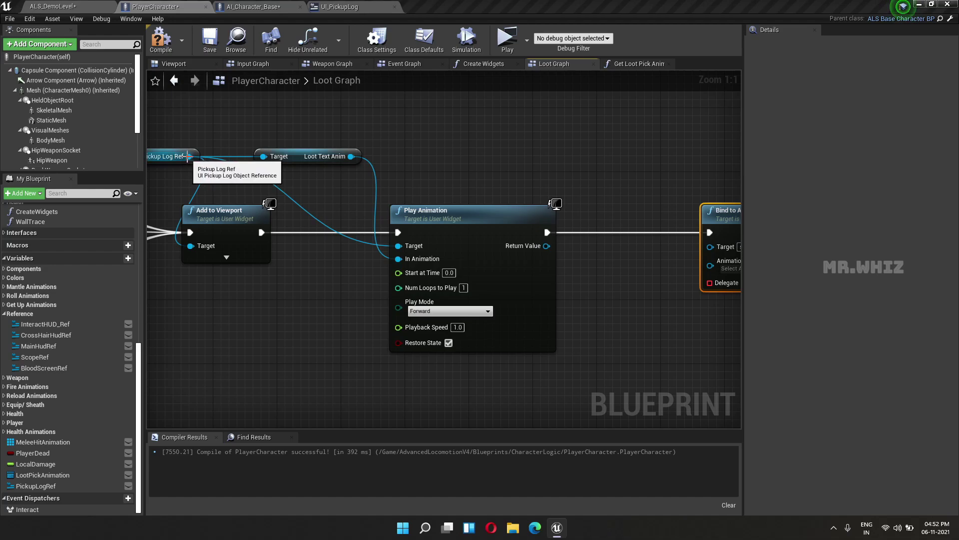
drag(189, 156, 710, 252)
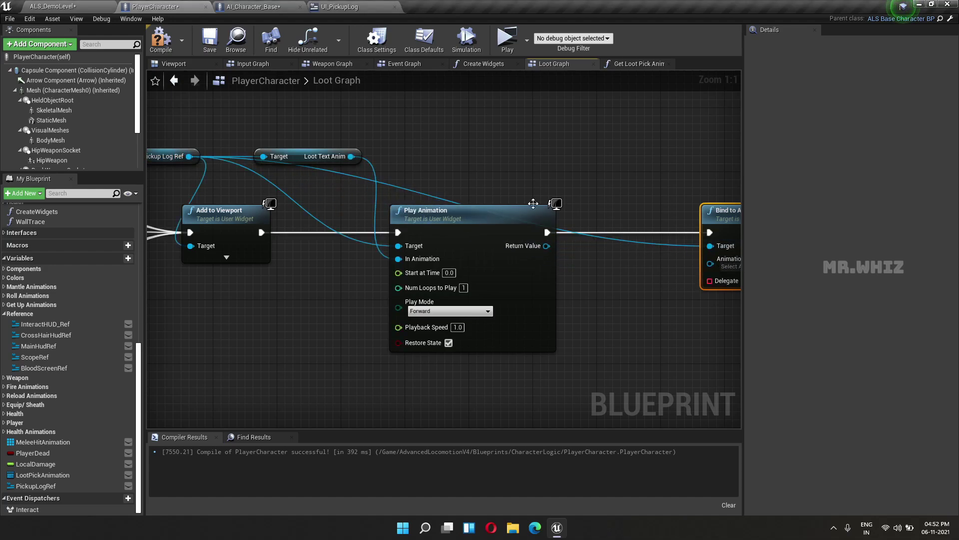
drag(354, 156, 710, 263)
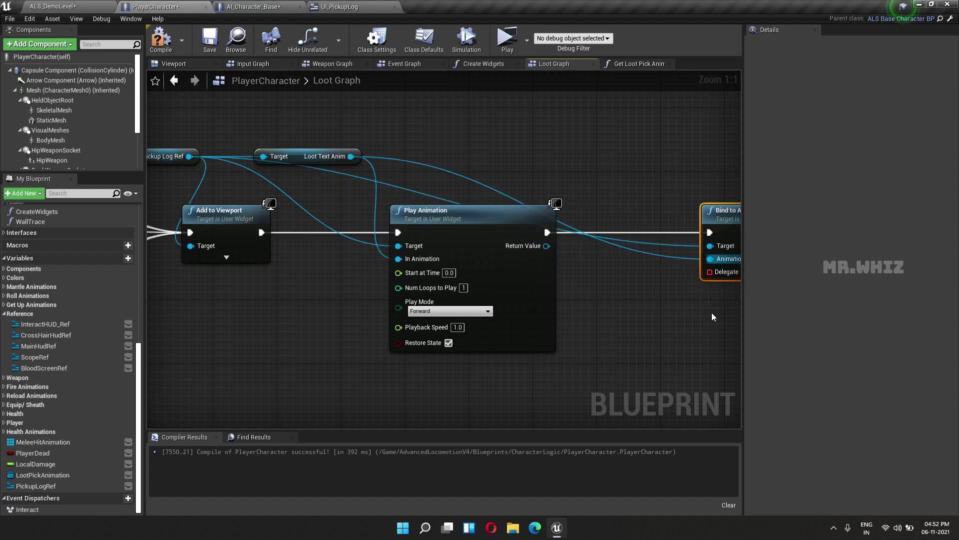
right_drag(715, 349, 476, 290)
drag(471, 213, 439, 247)
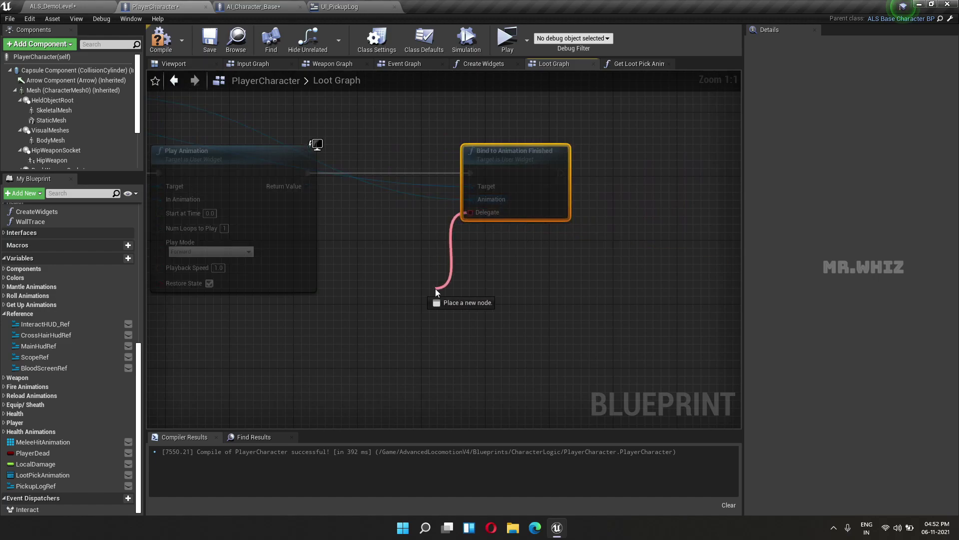
Create a custom event named LogTextRemove bound to the Delegate pin
drag(436, 288, 435, 289)
text(custom)
key(Return)
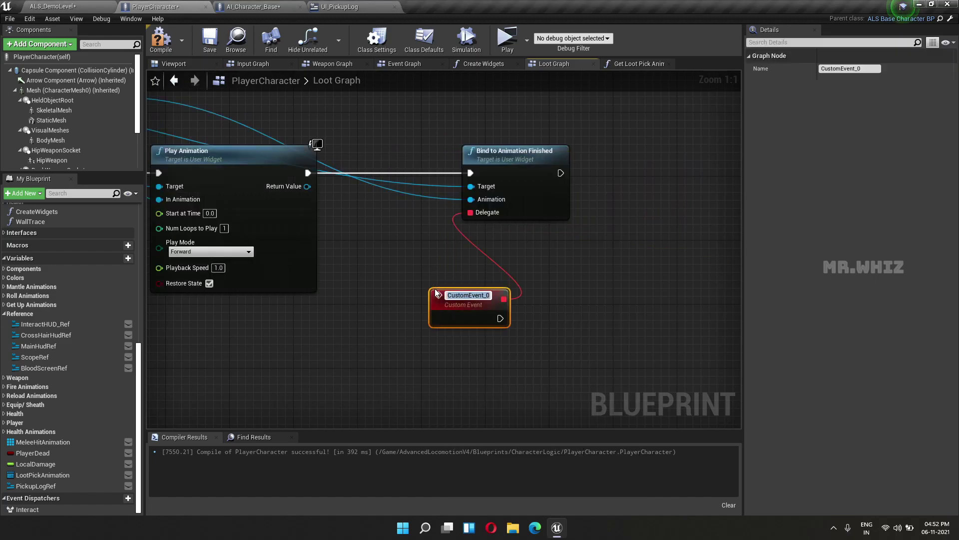
text(Lo)
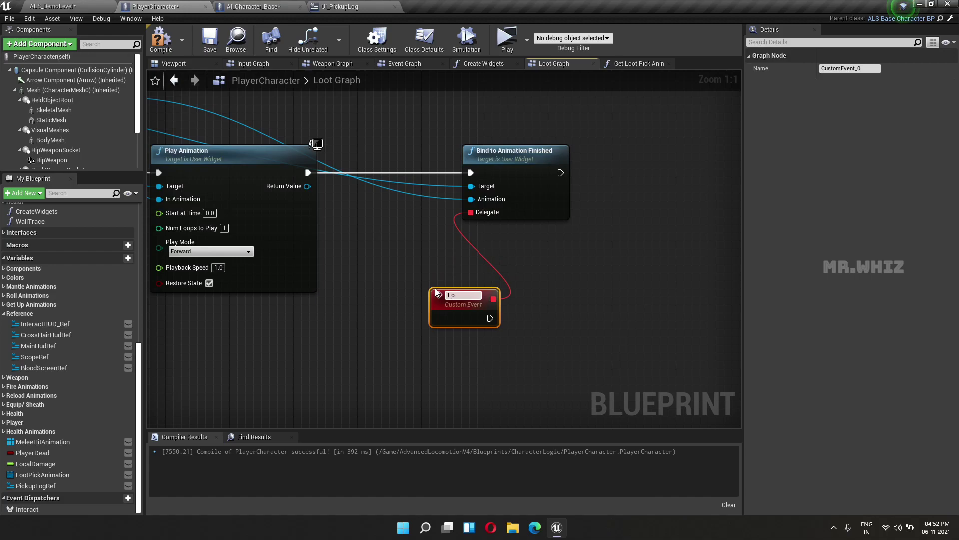
text(ex)
text(Pickup)
click(519, 327)
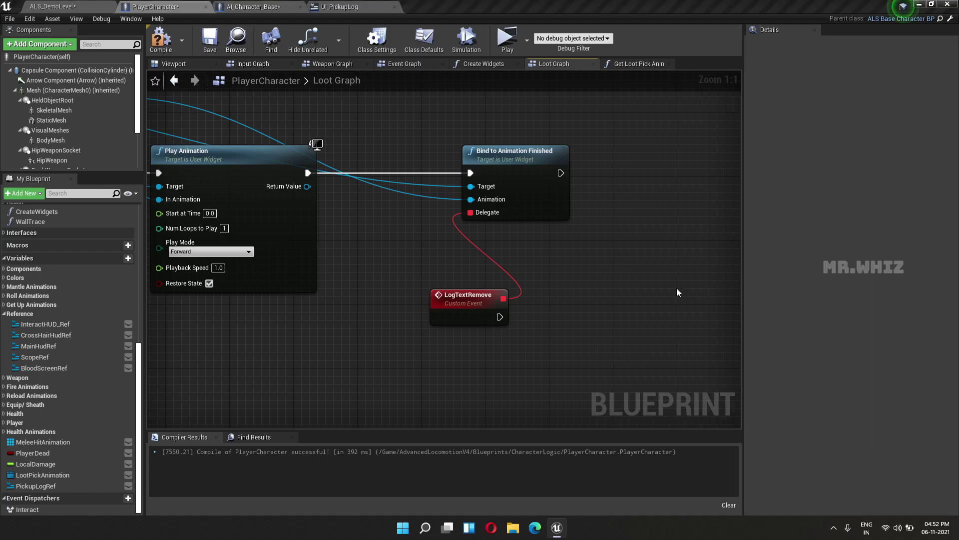
right_drag(527, 328, 439, 314)
click(446, 237)
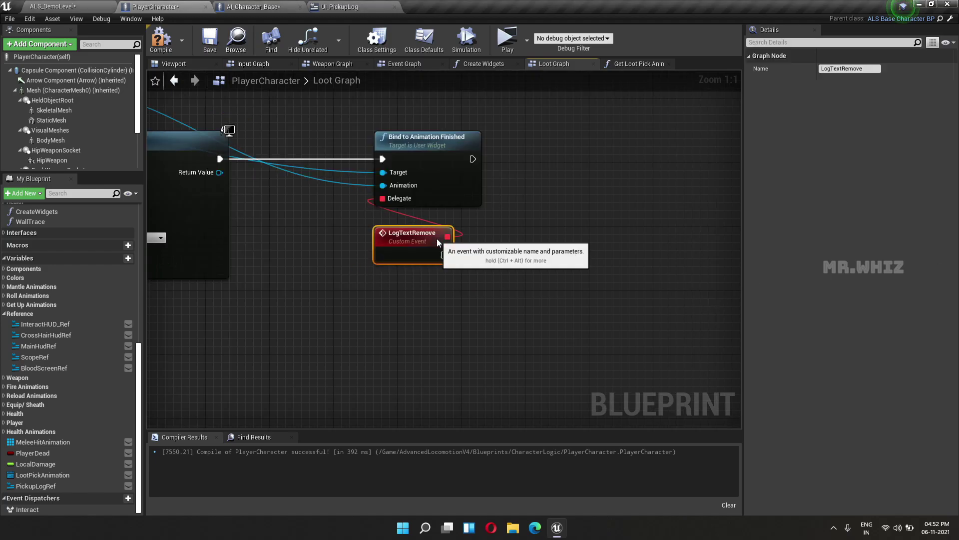
right_drag(511, 302, 419, 344)
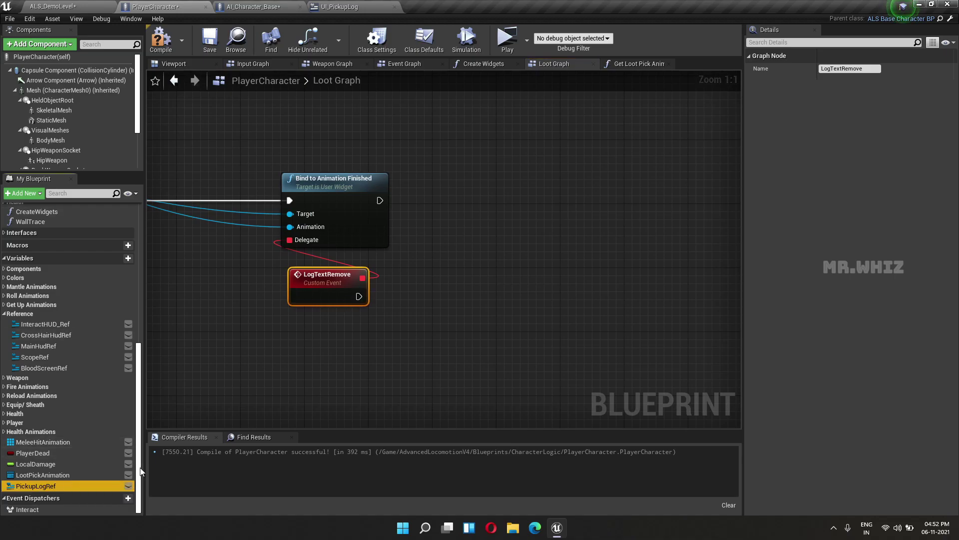
Add a Pickup Log Ref getter with Remove from Parent, triggered by LogTextRemove
drag(120, 485, 432, 221)
click(480, 230)
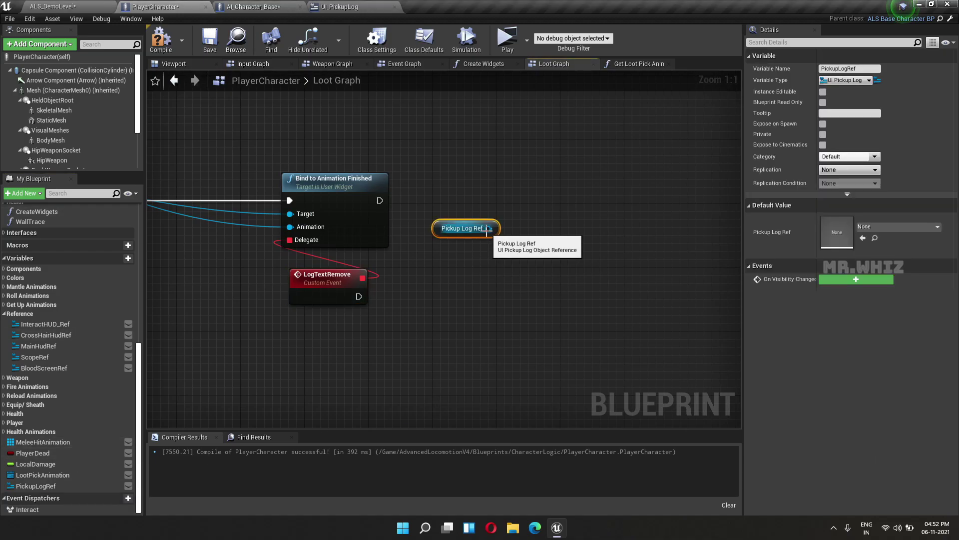
drag(488, 229, 439, 274)
text(re)
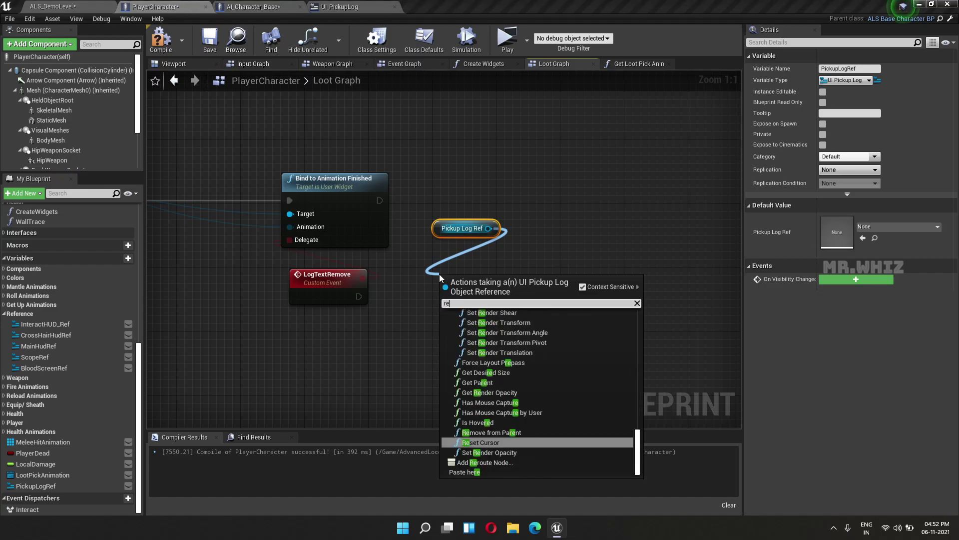
text(move from)
key(Return)
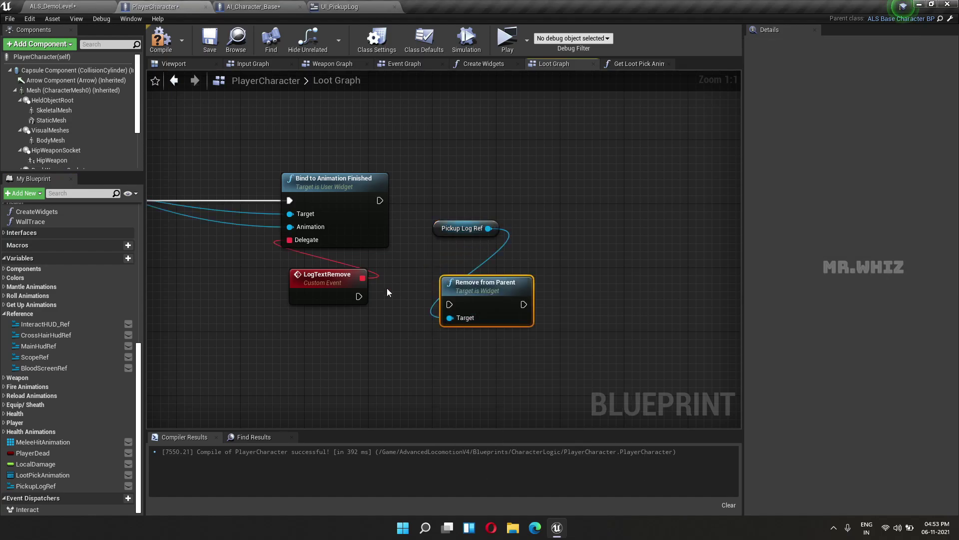
mouse_move(359, 296)
mouse_down()
mouse_move(450, 305)
mouse_move(462, 282)
mouse_up()
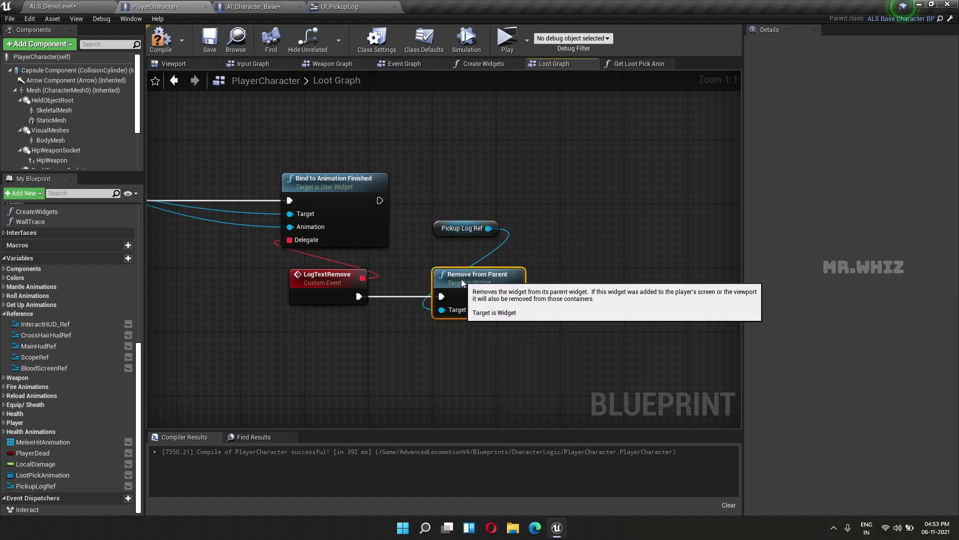
drag(444, 229, 453, 261)
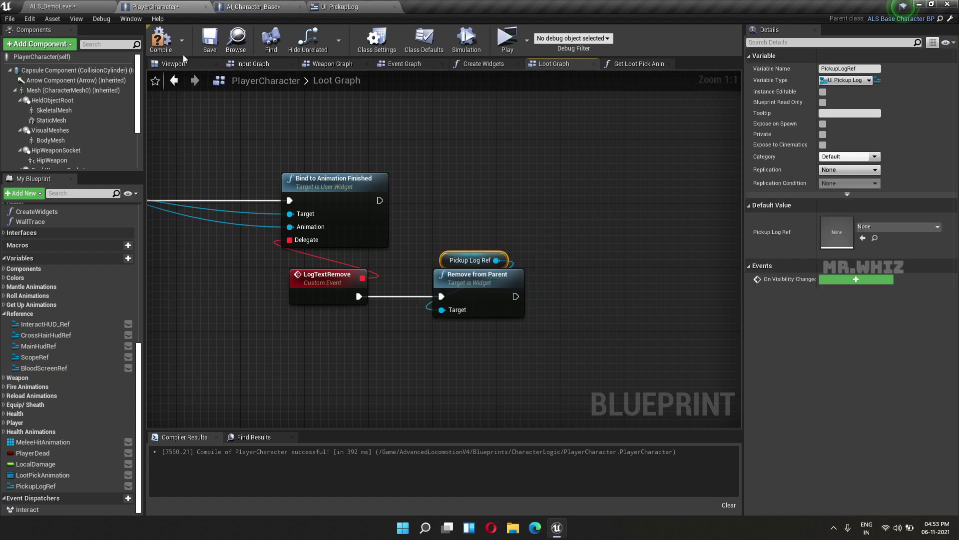
Save the PlayerCharacter blueprint, launch the game, and pick up the assault rifle
click(210, 40)
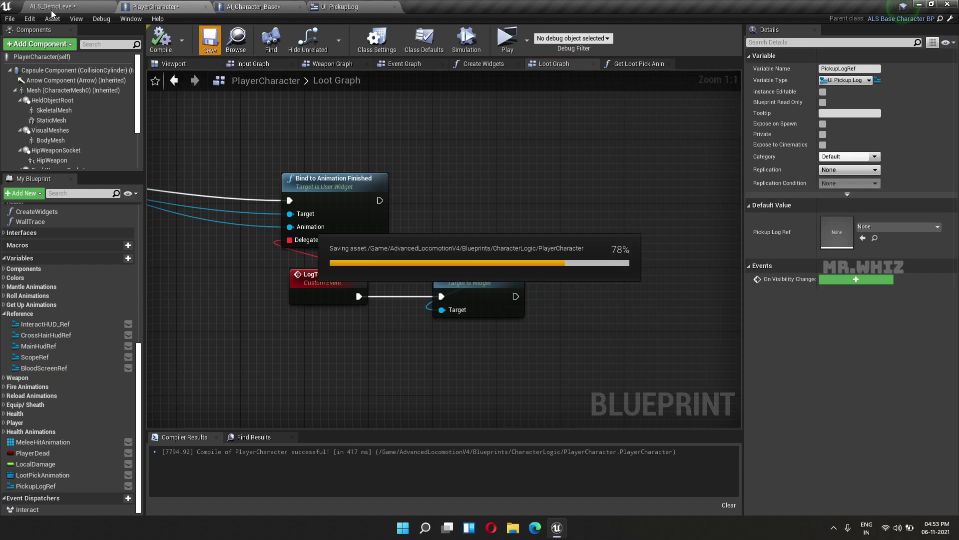
click(507, 39)
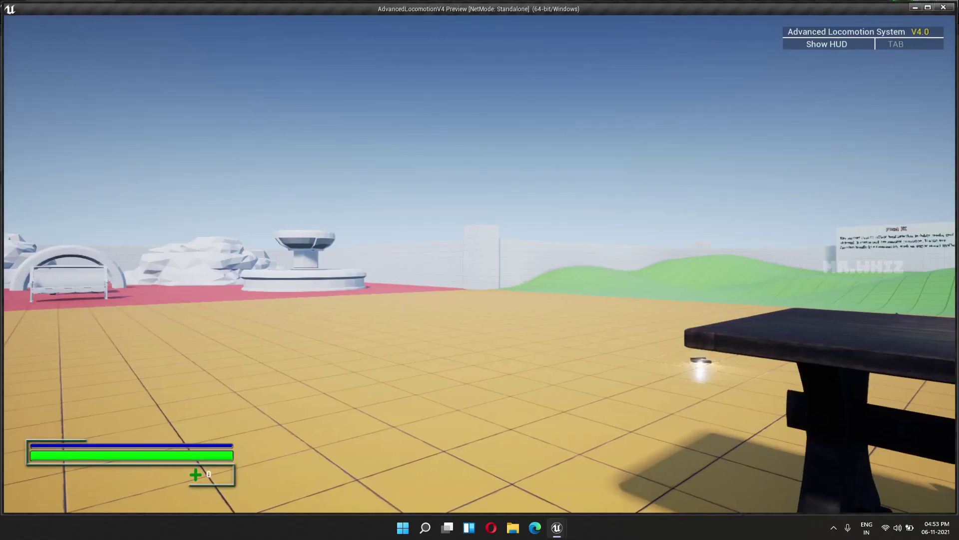
key(w)
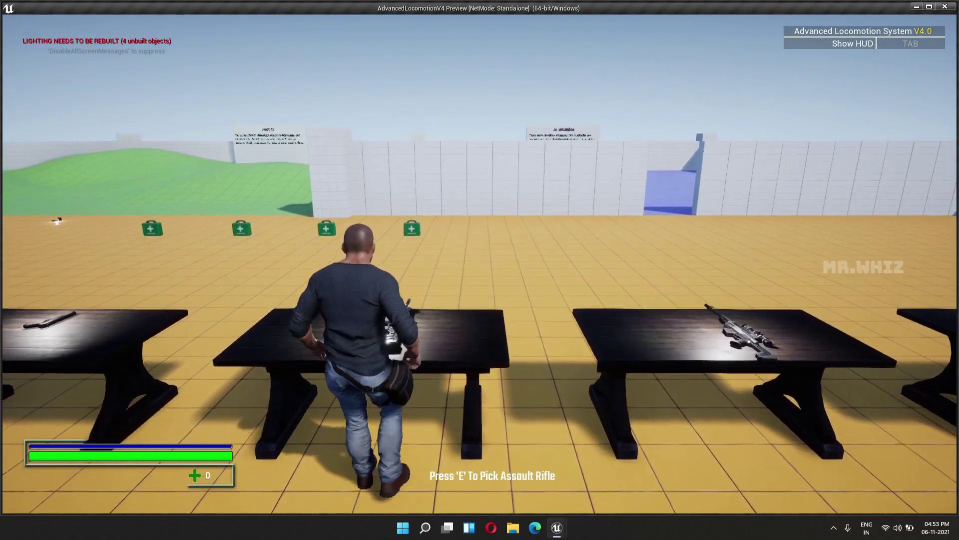
key(e)
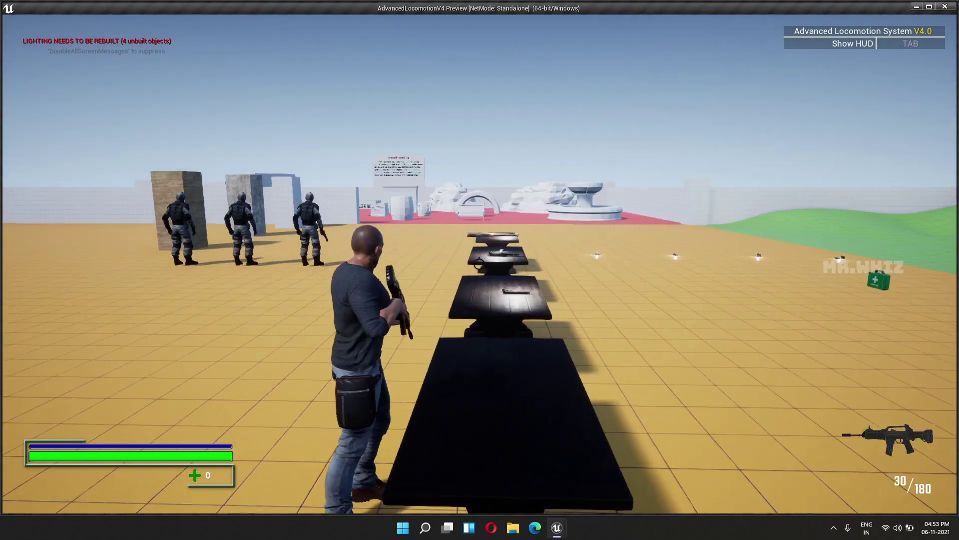
Approach, aim at and shoot down the soldiers
key(w)
right_click(480, 270)
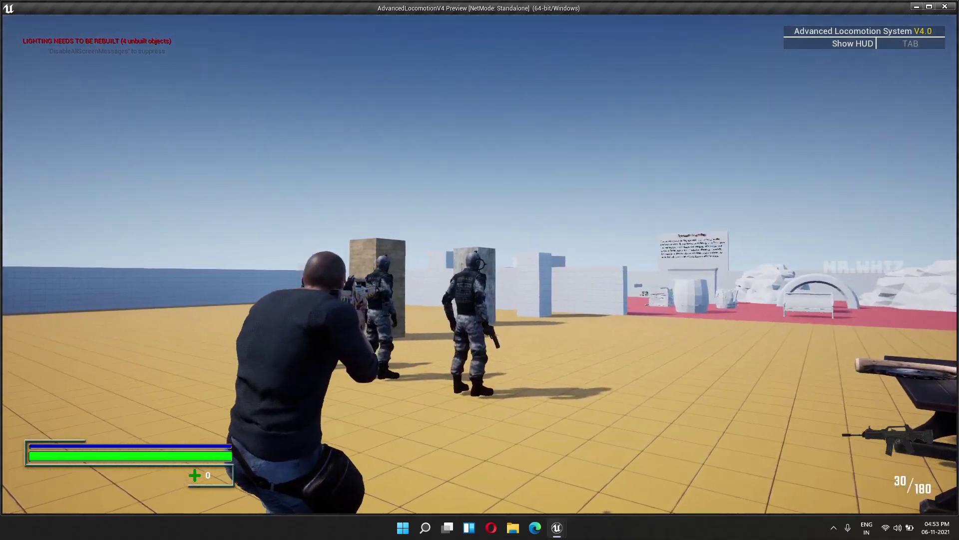
click(479, 264)
click(480, 264)
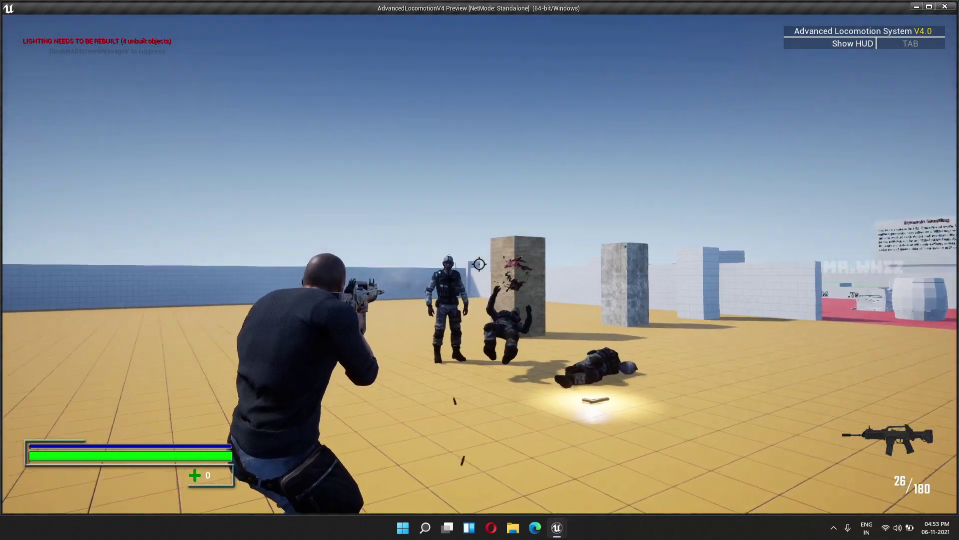
click(480, 264)
click(480, 263)
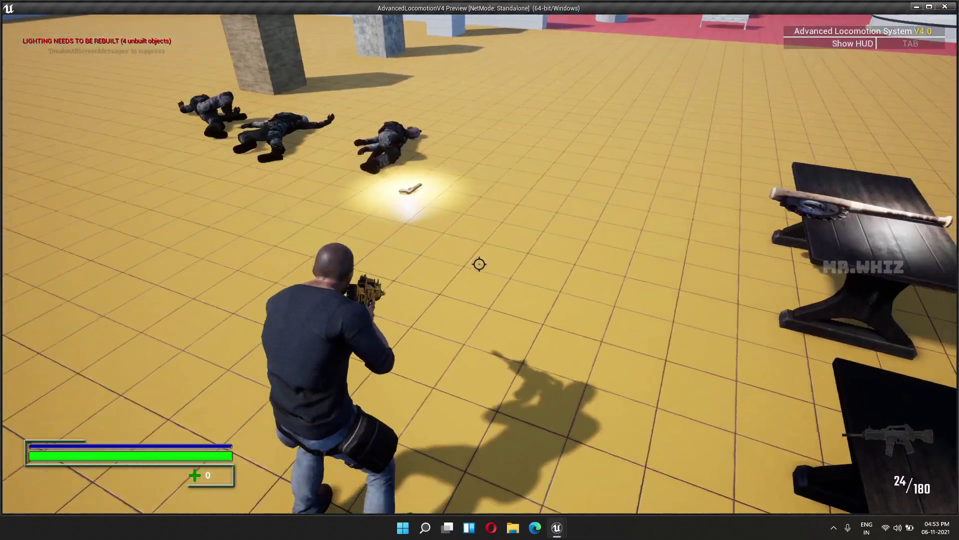
Loot the fallen soldiers, seeing messages like "Picked 95 Tools3", then exit the test
key(w)
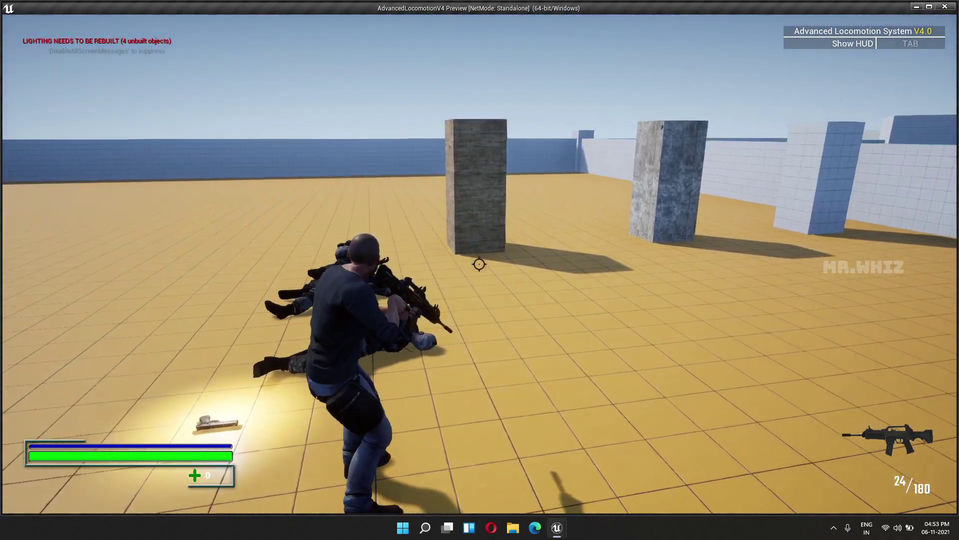
key(e)
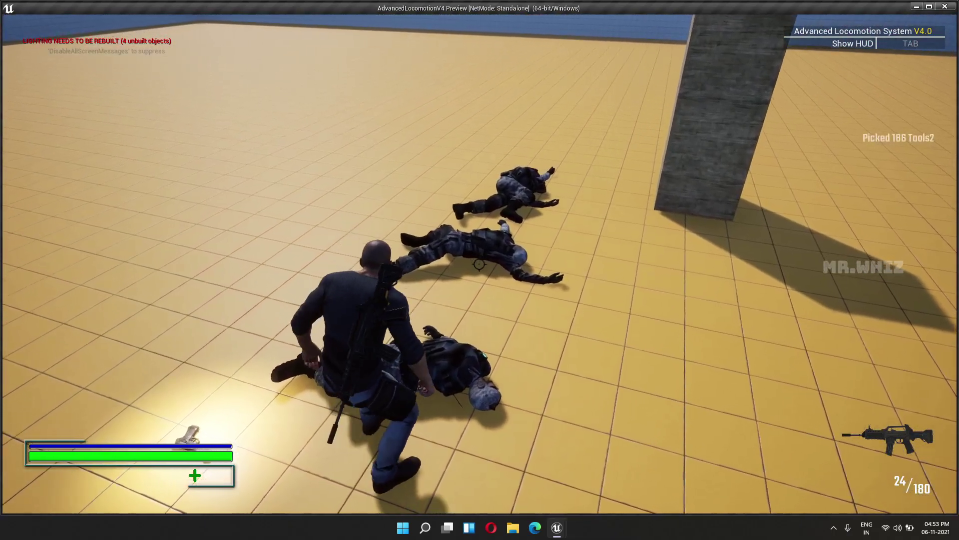
key(e)
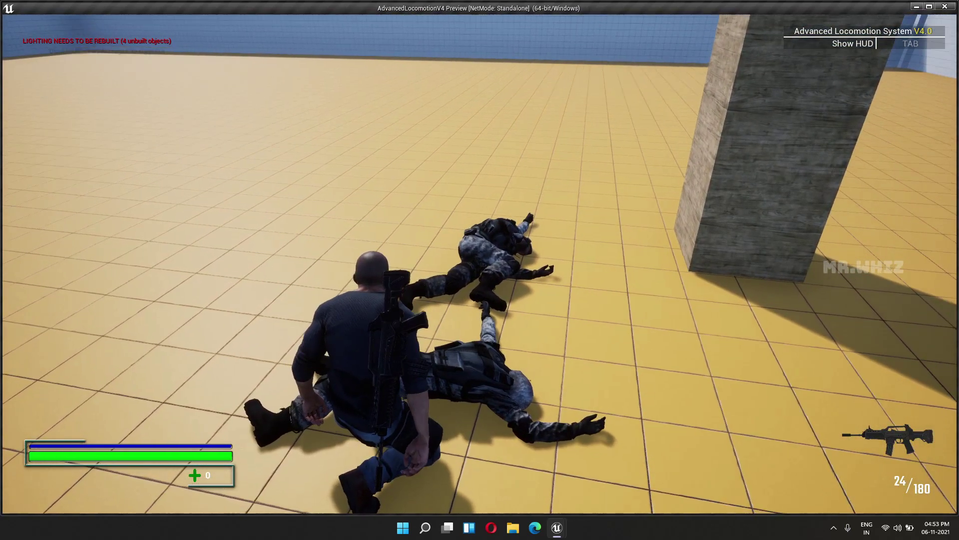
key(e)
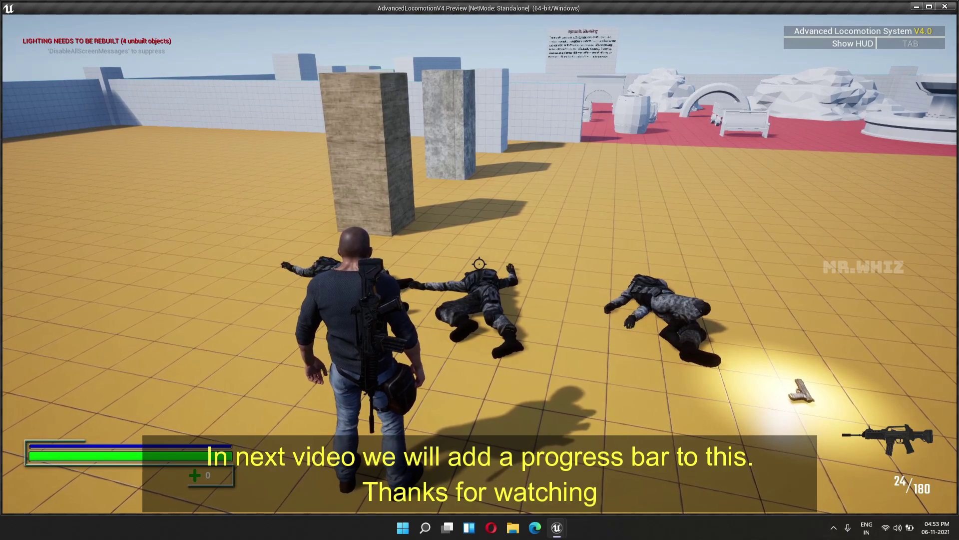
key(Escape)
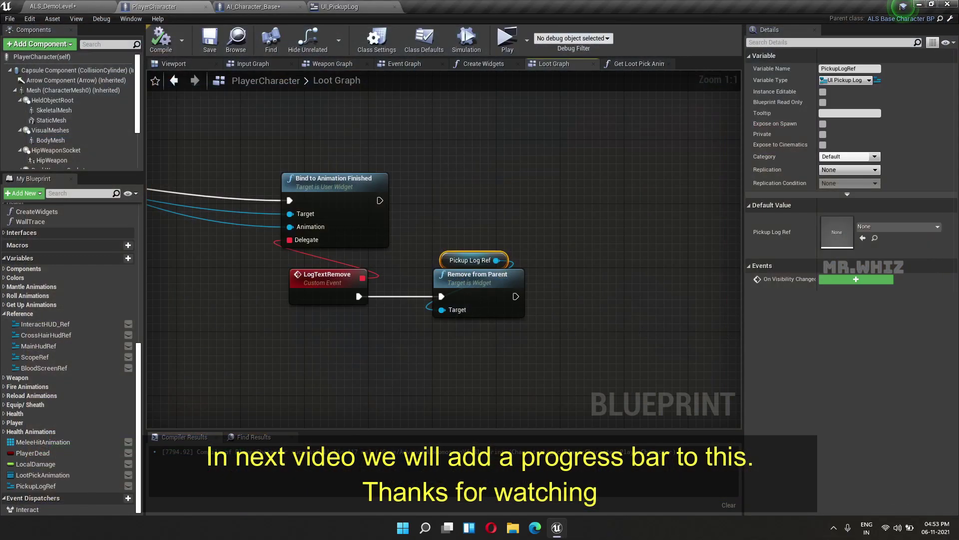